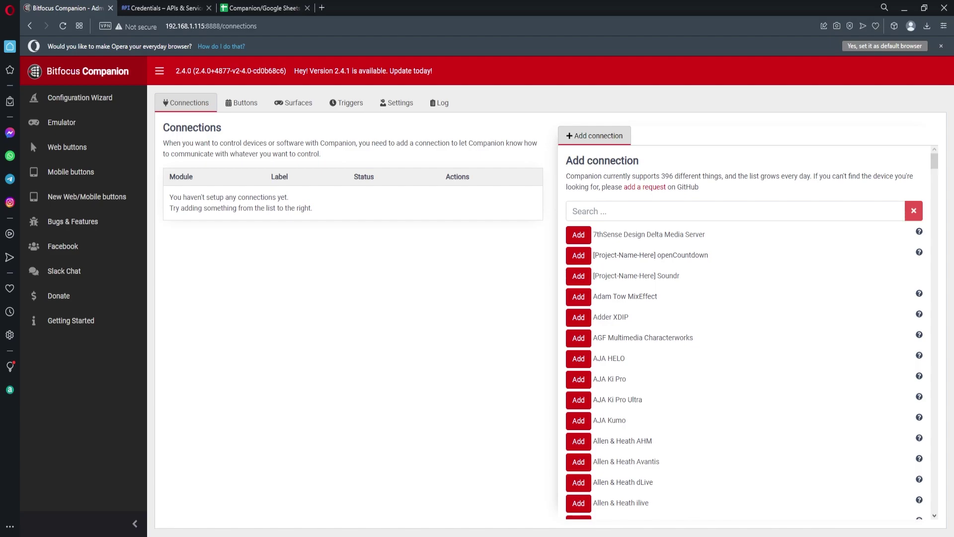
Step: Filter the add-connection list by 'google' and add the Google Sheets connection
left_click(654, 207)
type("google")
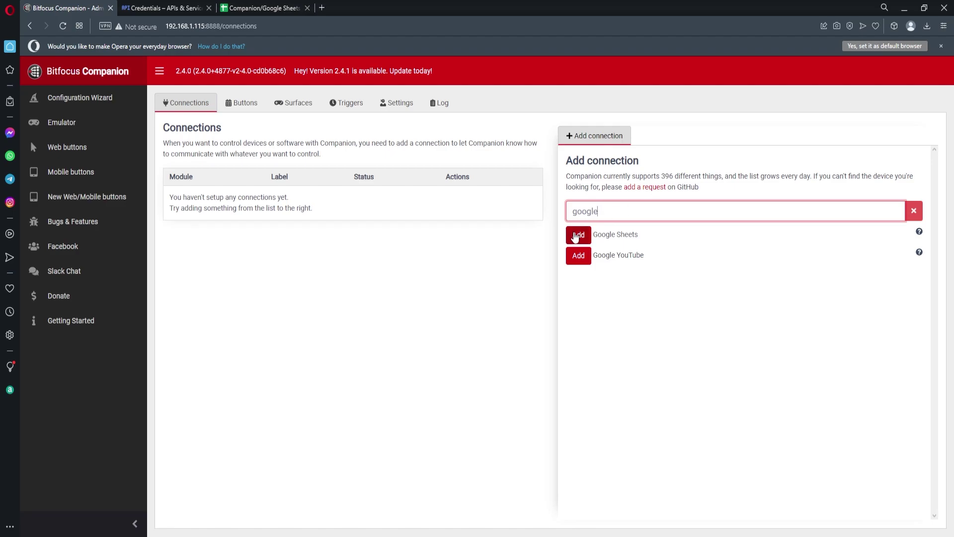
left_click(578, 235)
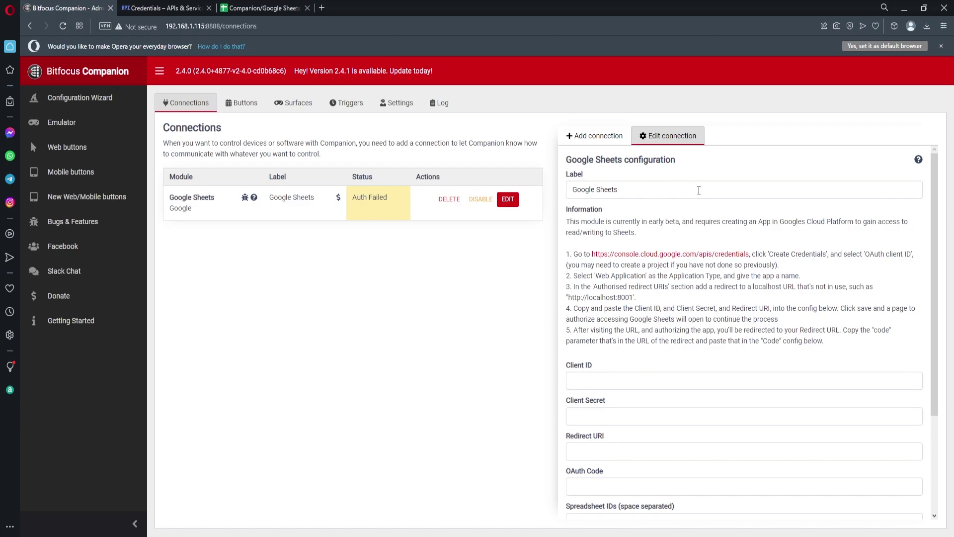
scroll(576, 251, "down", 3)
scroll(567, 253, "up", 3)
Step: On Credentials, start configuring the OAuth consent screen with the External user type
left_click(154, 10)
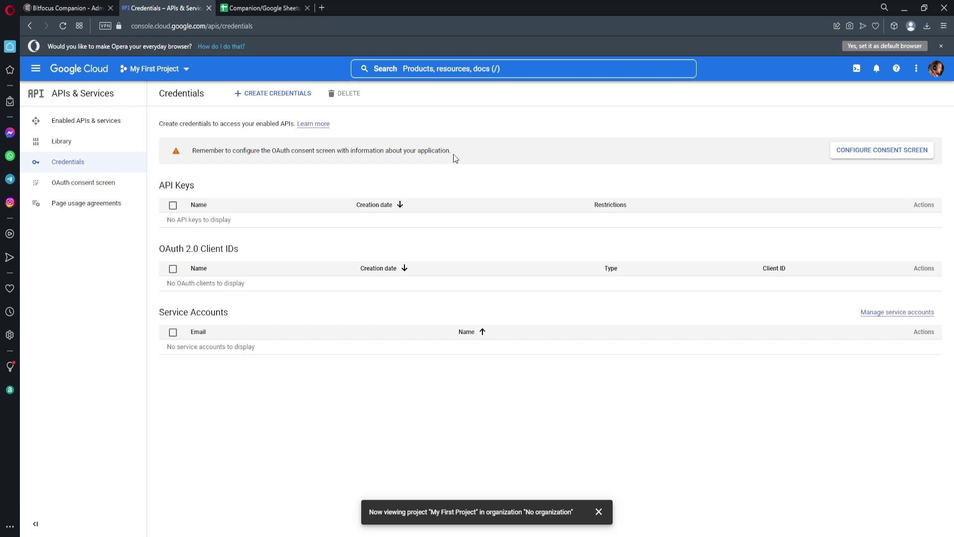
left_click(904, 157)
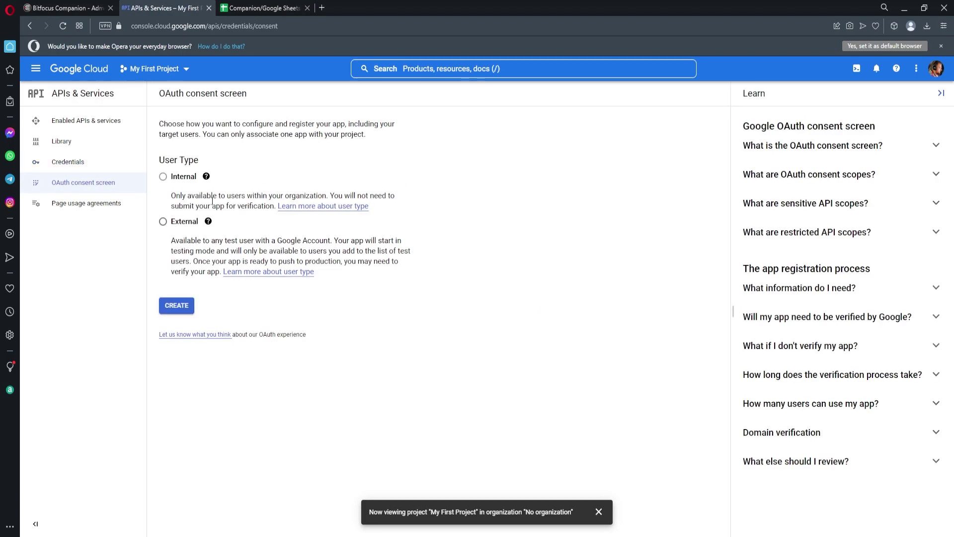
left_click(163, 221)
Step: Create the registration, name the app 'GoogleSheetsCompanion' and choose the account's support email
left_click(170, 312)
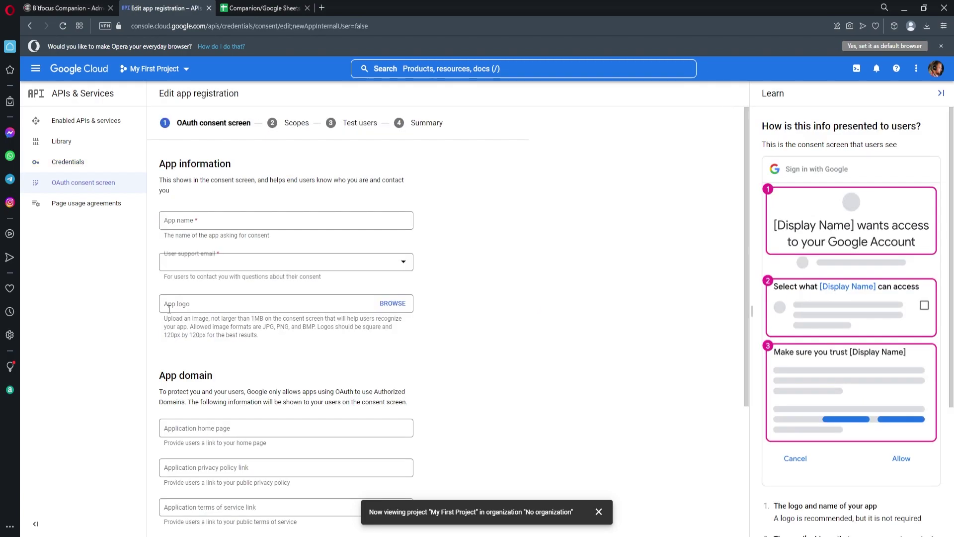
left_click(222, 218)
key("ctrl+f")
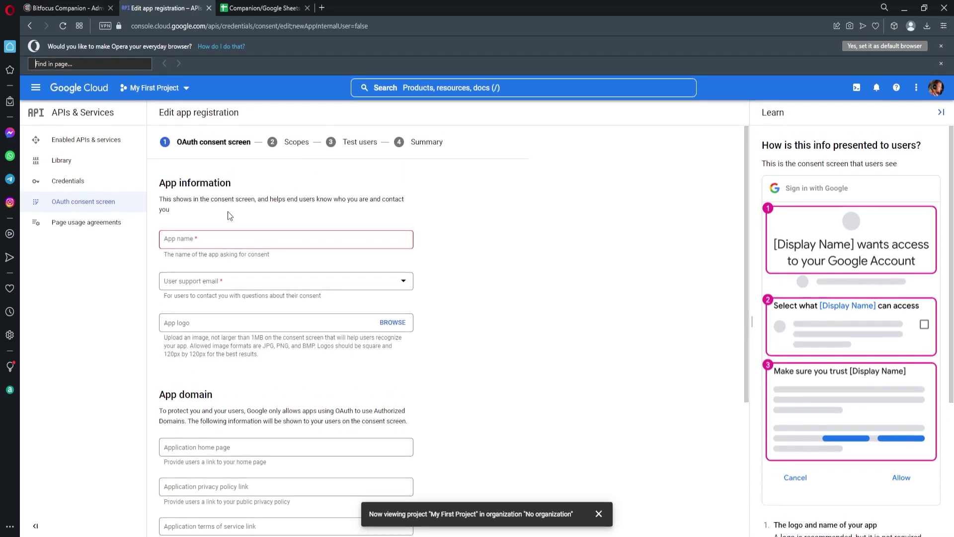
left_click(211, 247)
type("GoogleSheetsCom,p")
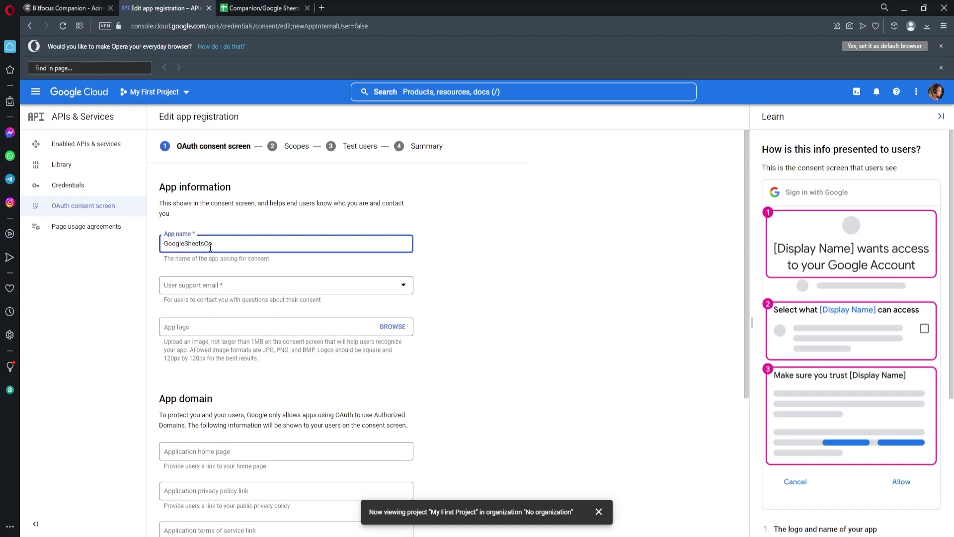
key("BackSpace")
key("BackSpace")
type("pan")
left_click(229, 287)
left_click(229, 294)
Step: Fill in the developer contact email and save the app information
scroll(394, 322, "down", 4)
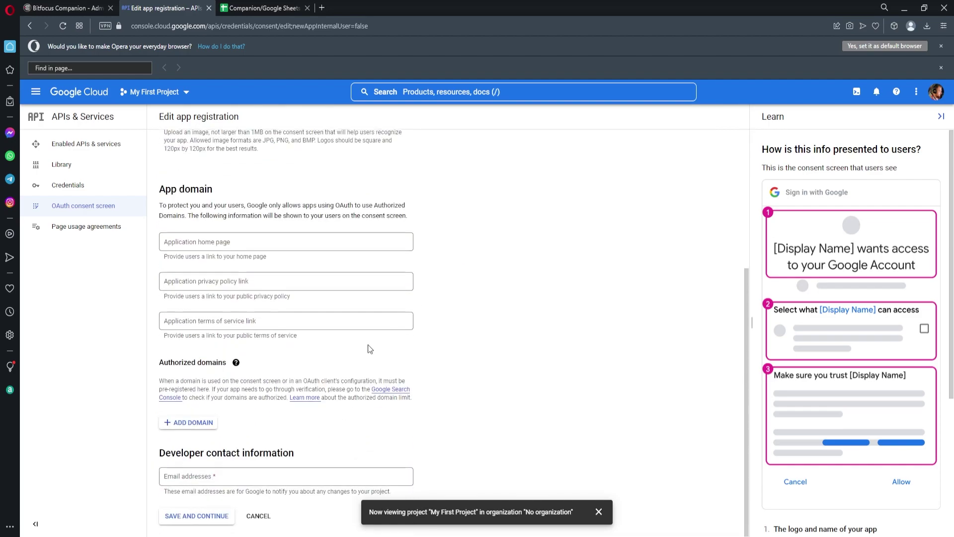
left_click(226, 477)
type("Jakem")
key("BackSpace")
key("BackSpace")
key("BackSpace")
key("BackSpace")
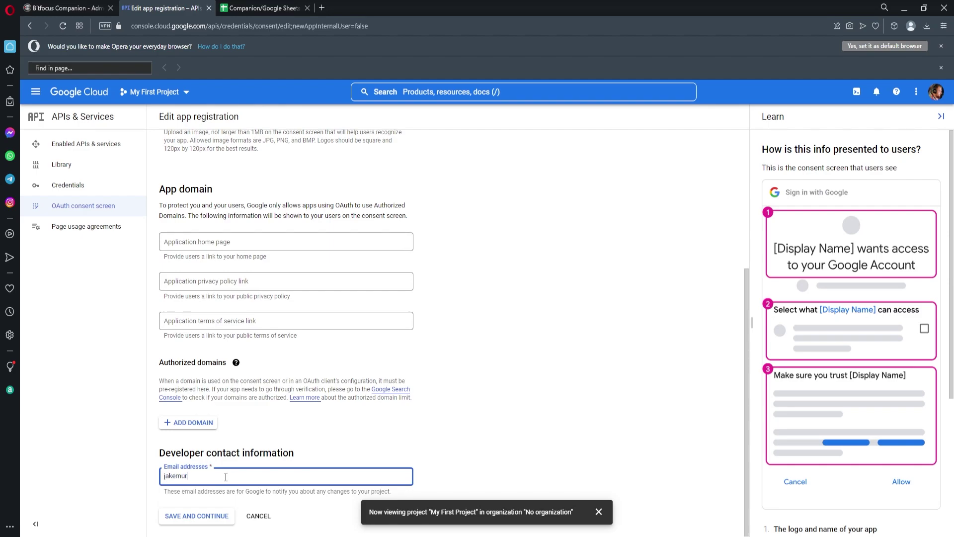
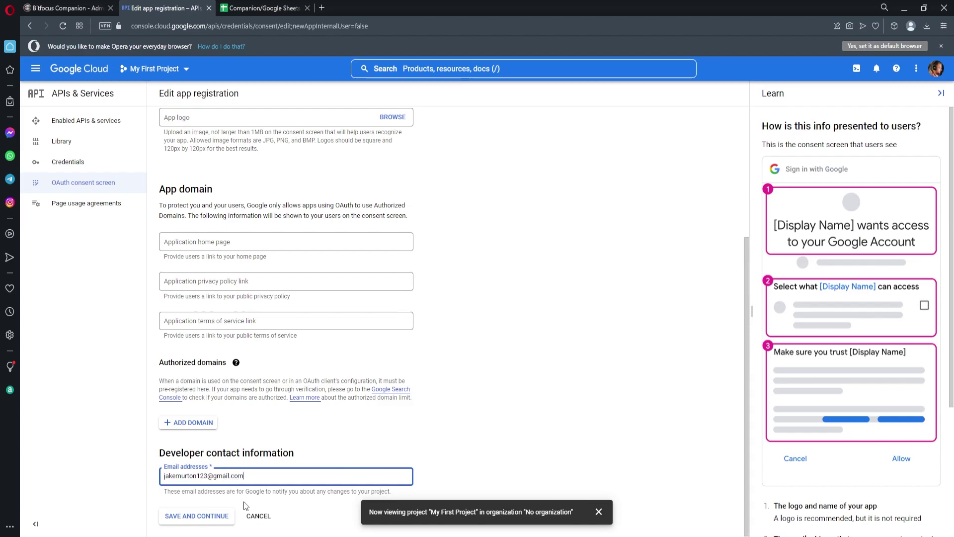
left_click(208, 517)
Step: Rename the app to 'SheetsCompanion' and save and continue to Scopes
left_click(600, 514)
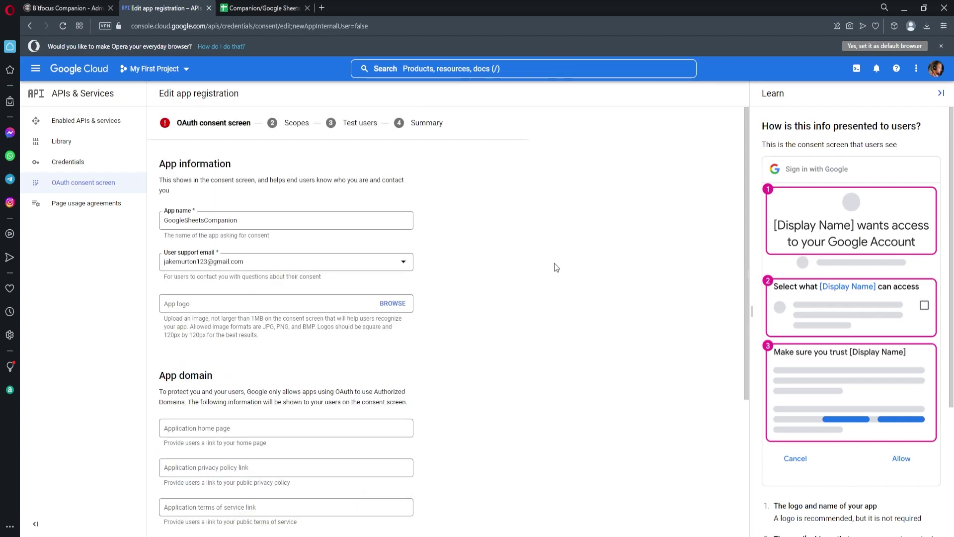
left_click(259, 220)
key("ctrl+a")
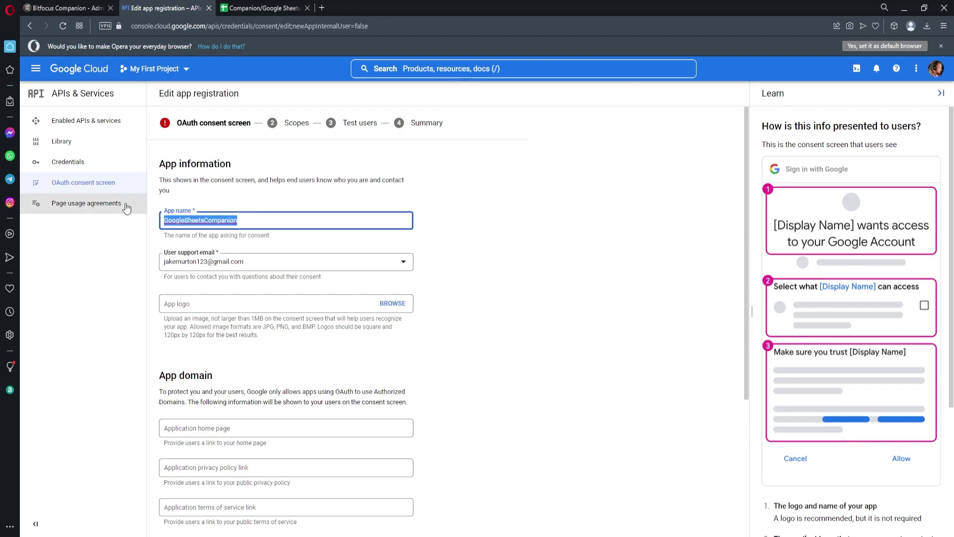
key("BackSpace")
type("D")
key("BackSpace")
type("SheetsCompanio")
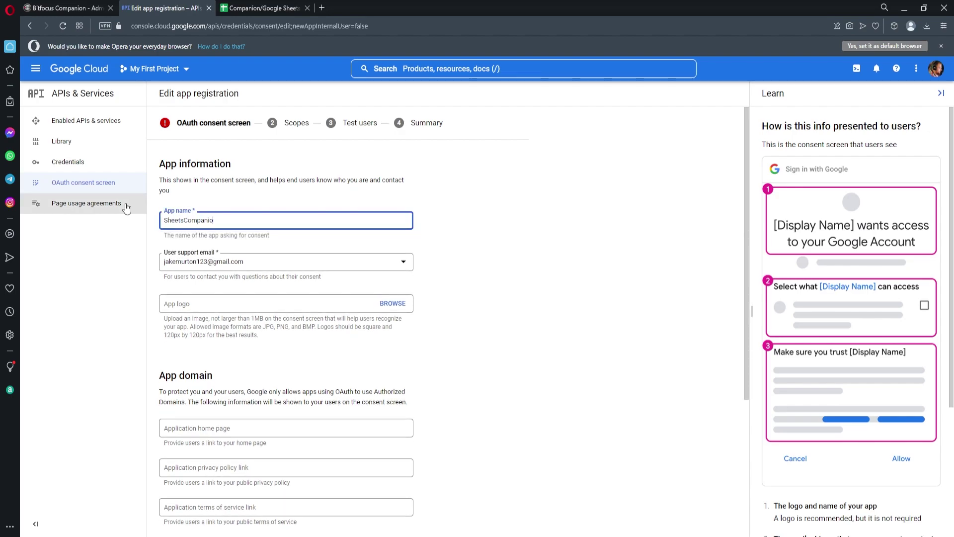
type("n")
scroll(377, 214, "down", 5)
left_click(214, 503)
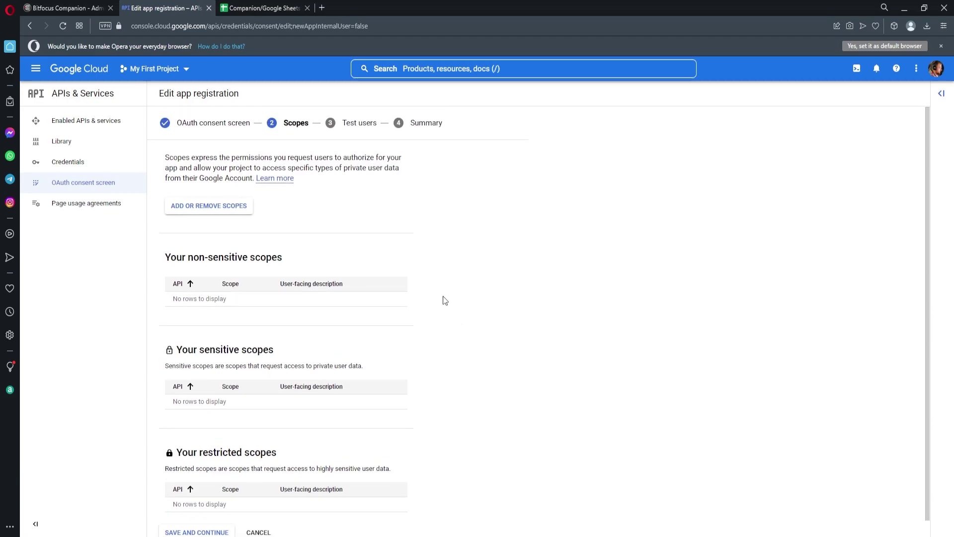
Step: Publish the SheetsCompanion app to production, then list the credential types on Credentials
left_click(113, 168)
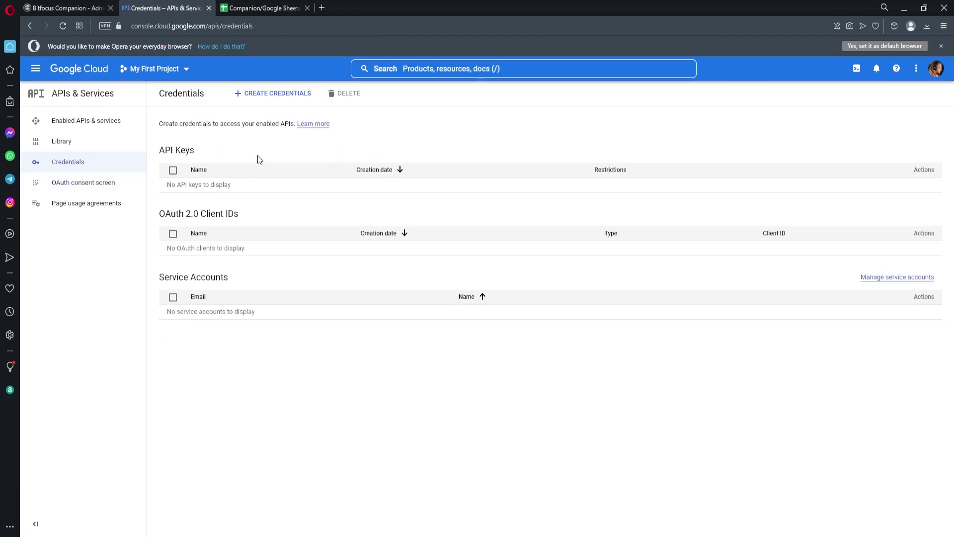
left_click(97, 192)
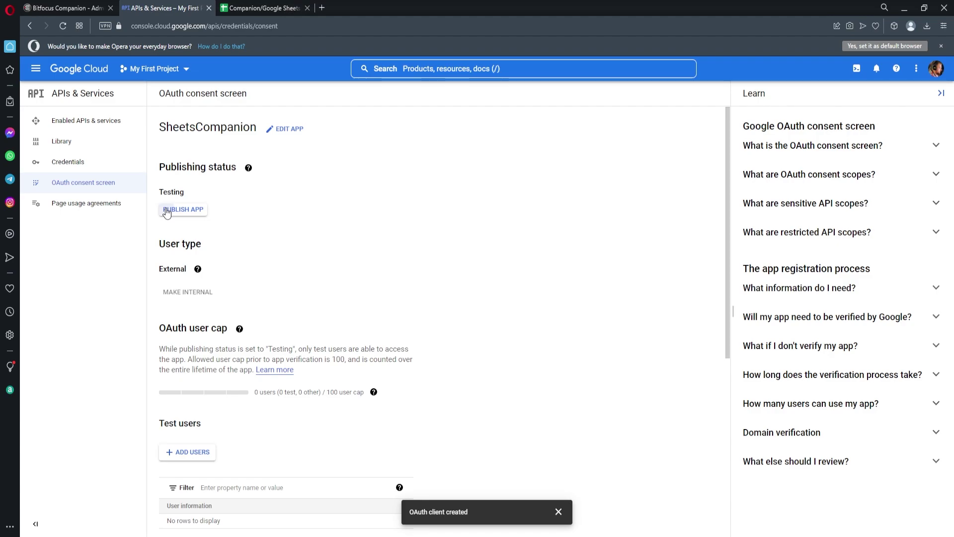
left_click(167, 211)
left_click(593, 349)
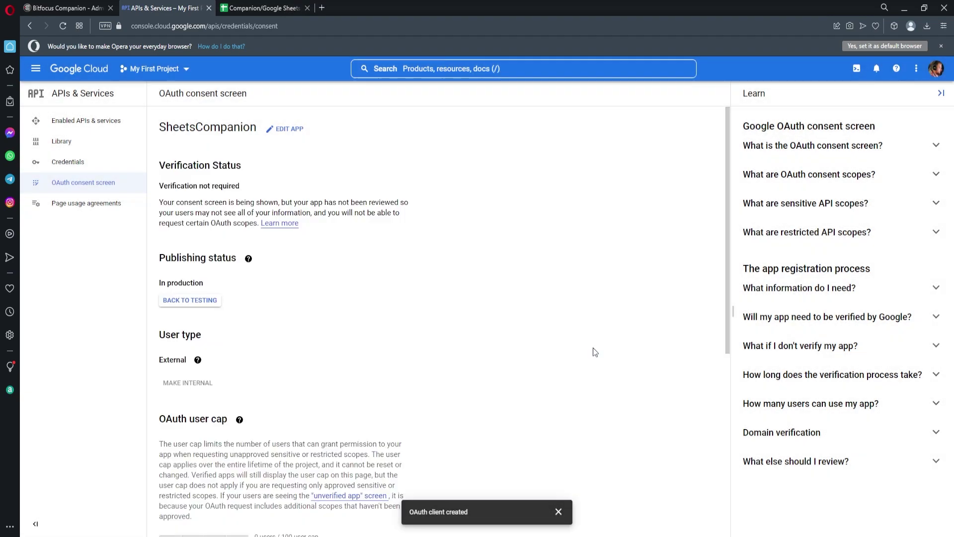
left_click(75, 172)
left_click(268, 97)
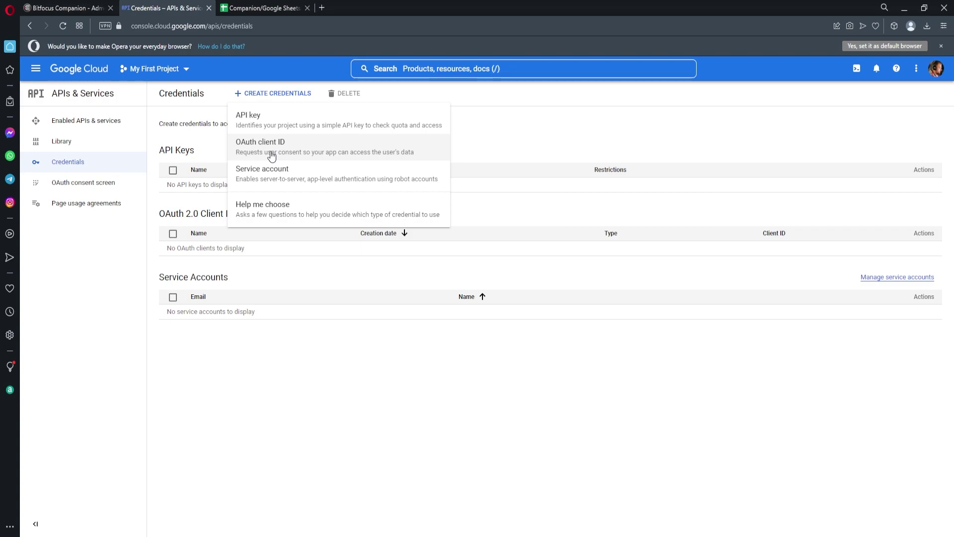
Step: Start an OAuth client ID of type Web application
left_click(271, 155)
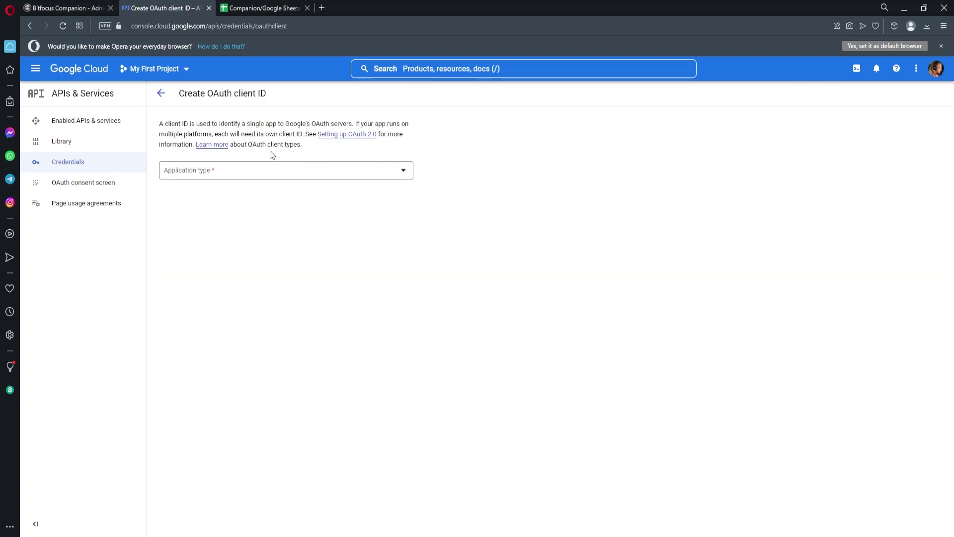
left_click(264, 167)
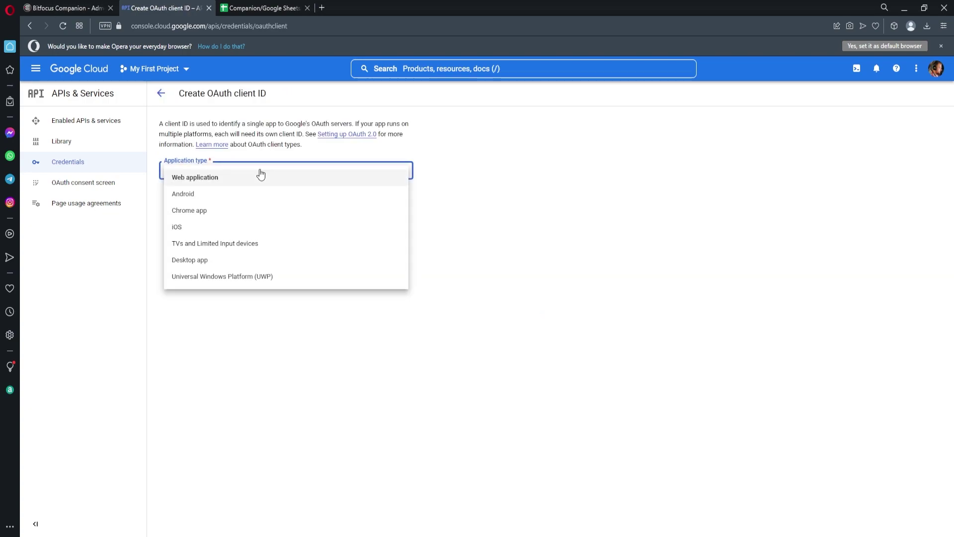
left_click(260, 177)
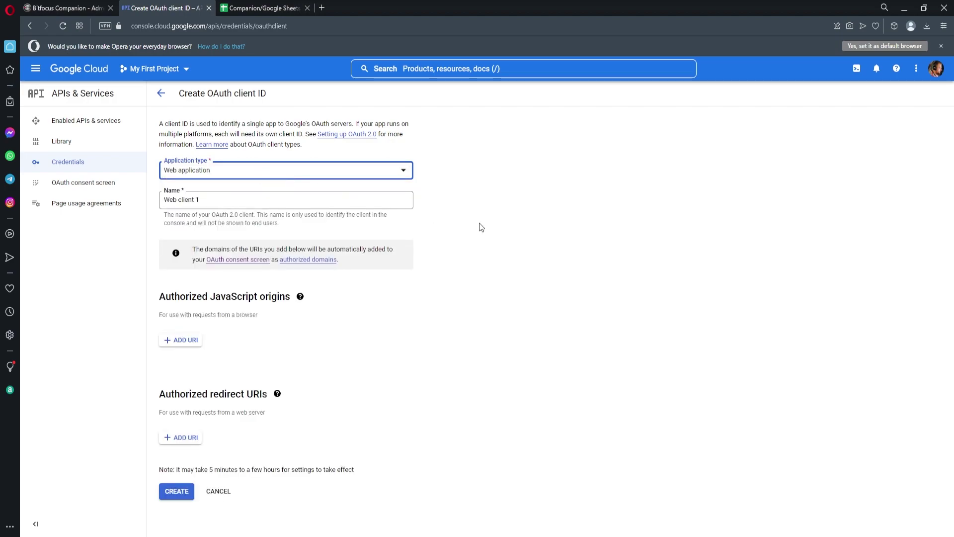
Step: Name the client 'SheetsCompanion' and add a blank redirect URI entry
triple_click(213, 199)
left_click(239, 199)
left_click_drag(239, 199, 162, 199)
type("SheetsCompanio")
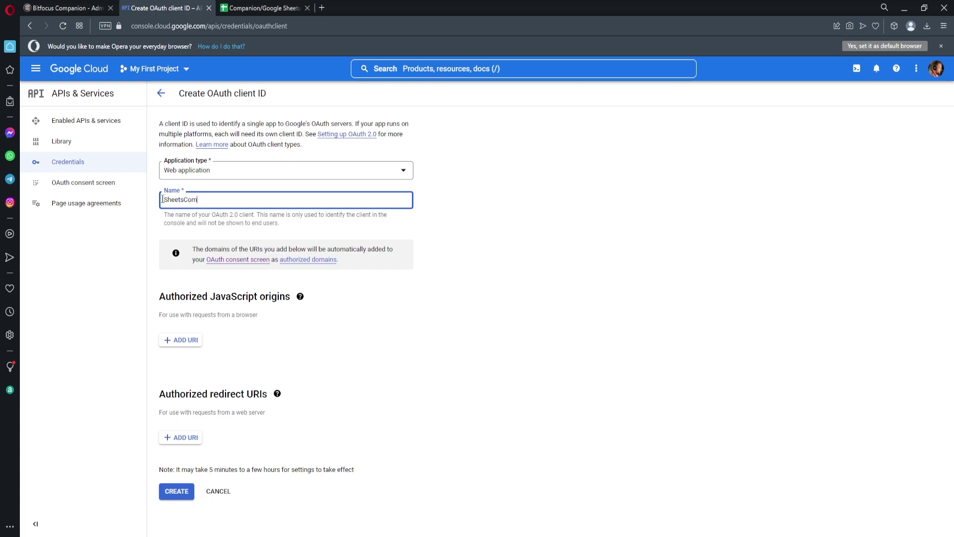
left_click(462, 322)
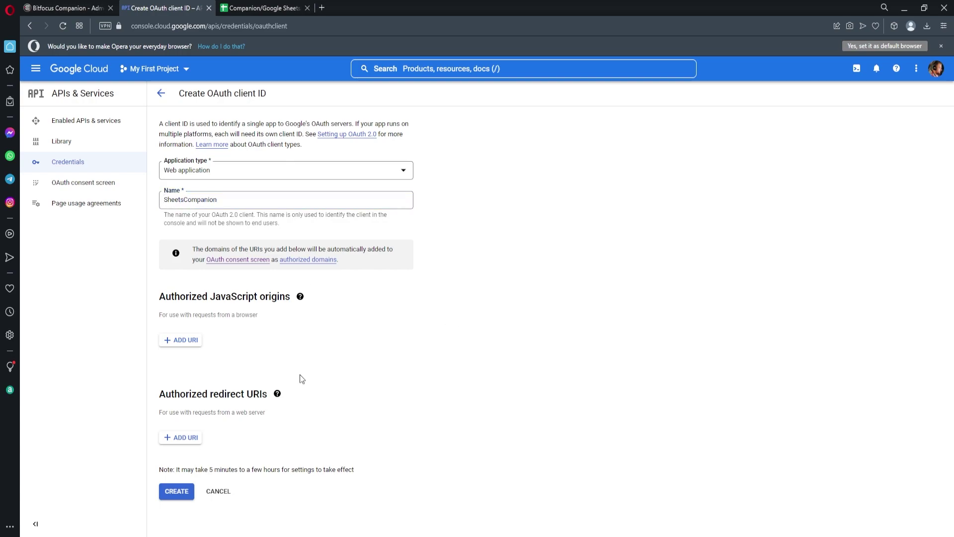
left_click(171, 439)
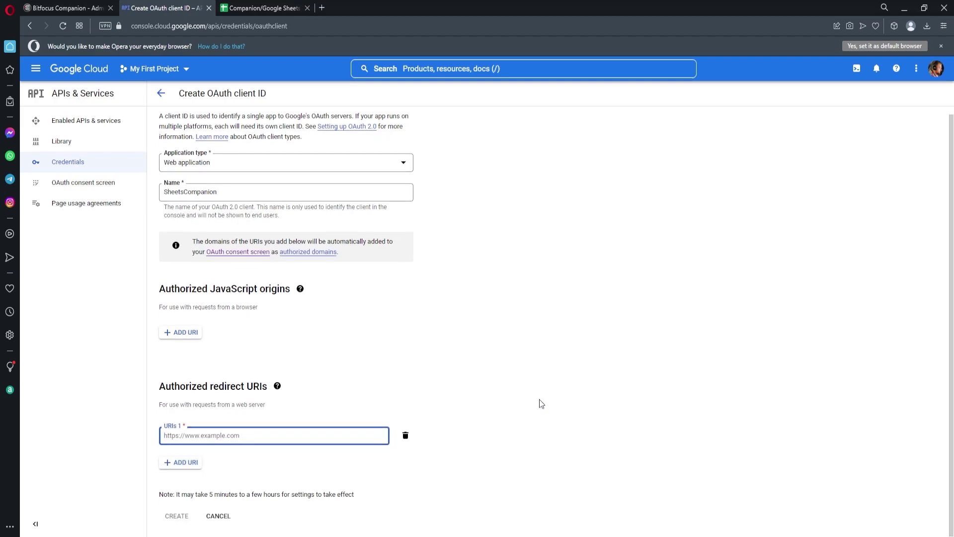
left_click(63, 11)
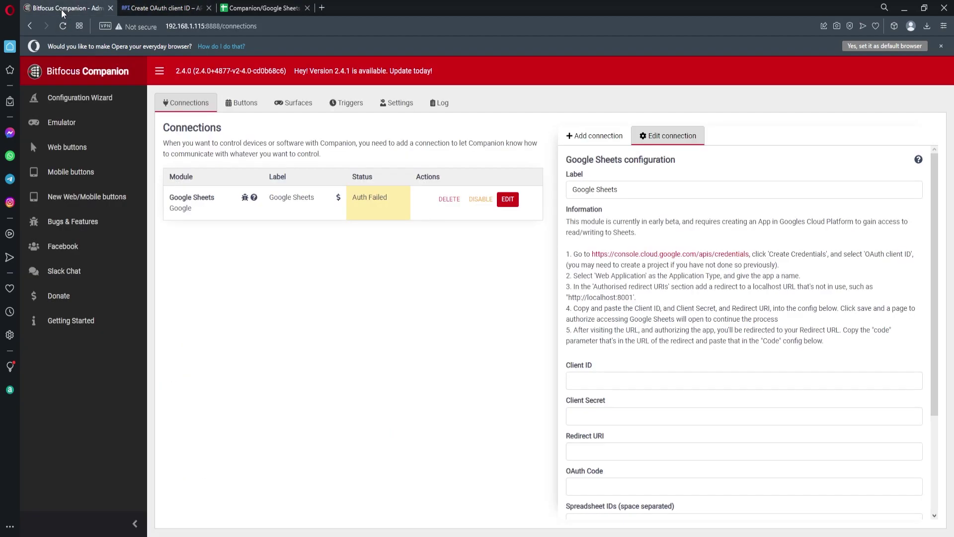
left_click_drag(635, 297, 568, 297)
key("ctrl+c")
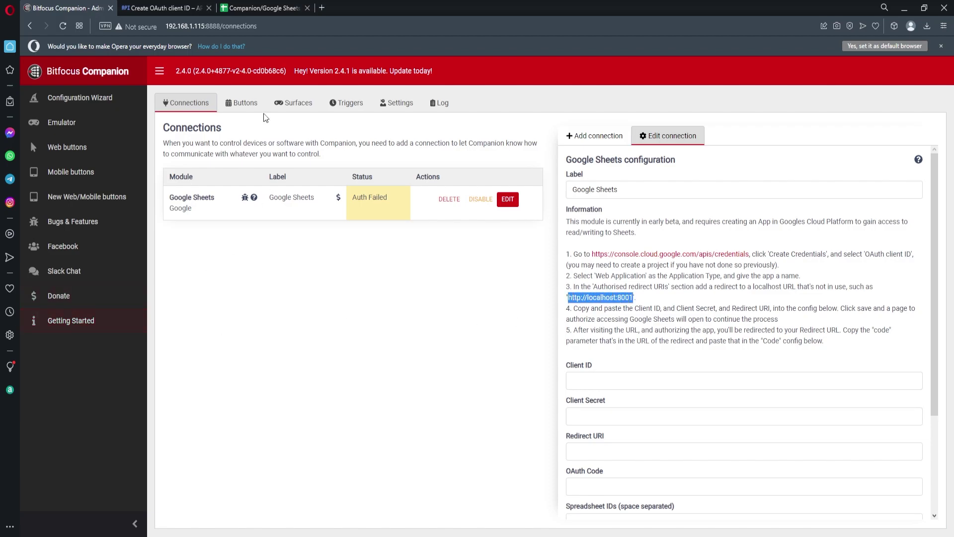
left_click(172, 13)
key("ctrl+v")
left_click(441, 320)
left_click(183, 516)
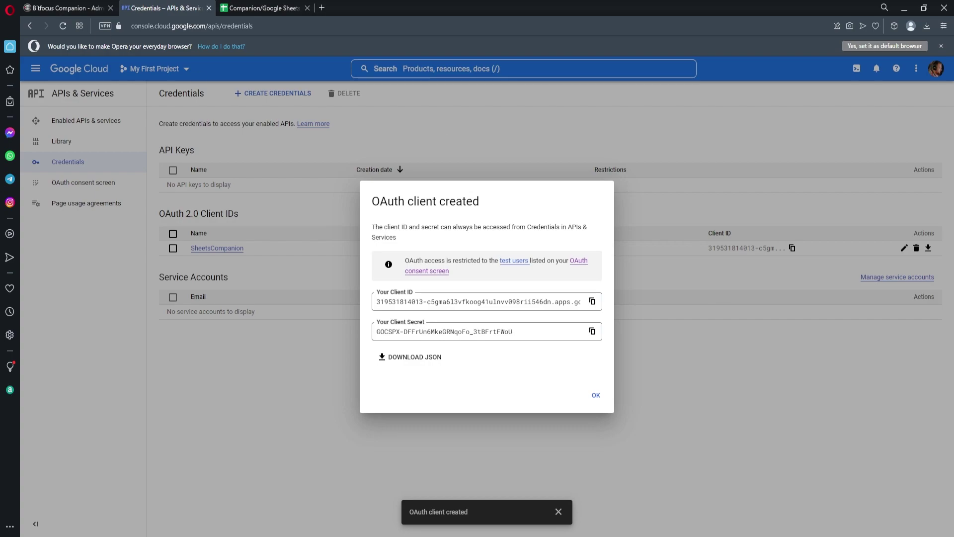
Step: Copy the new client ID into Companion's Client ID field
left_click(54, 8)
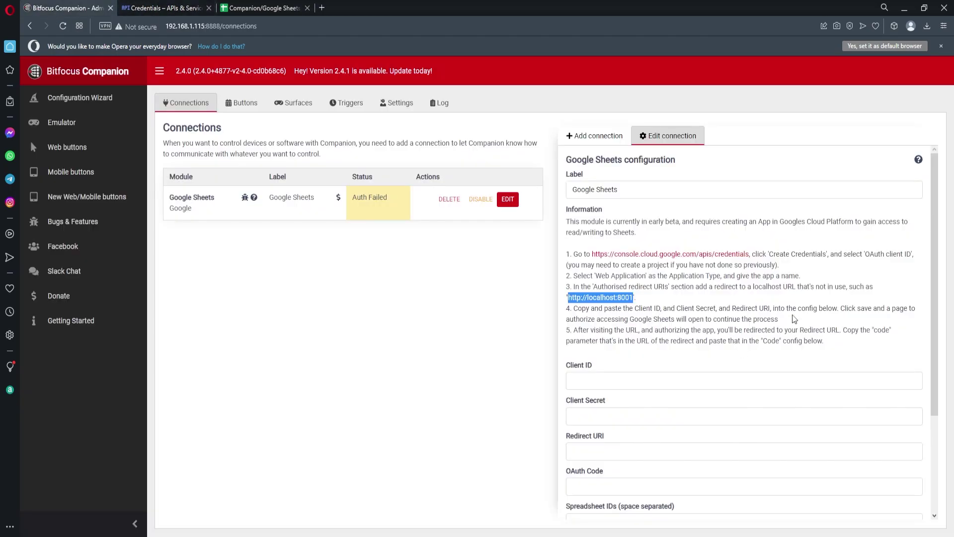
left_click(149, 11)
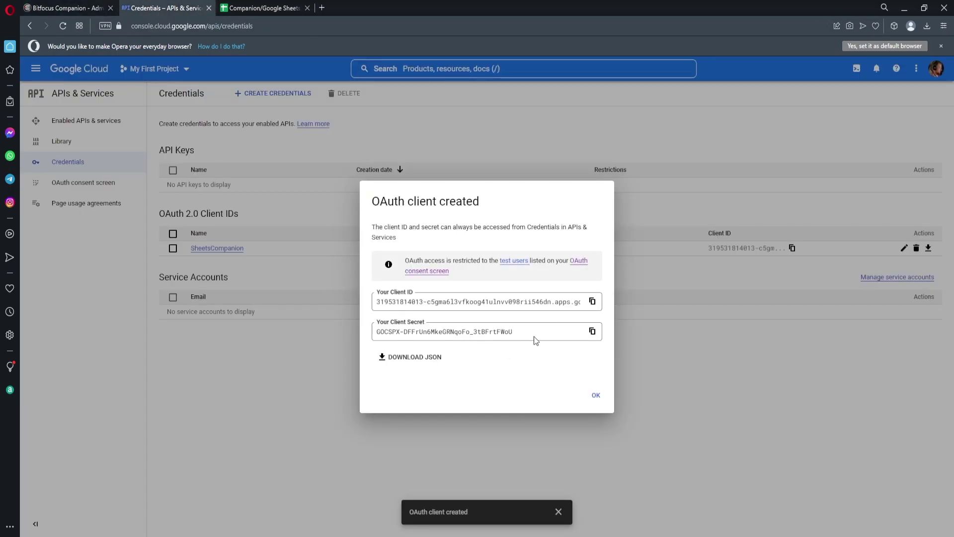
left_click(593, 302)
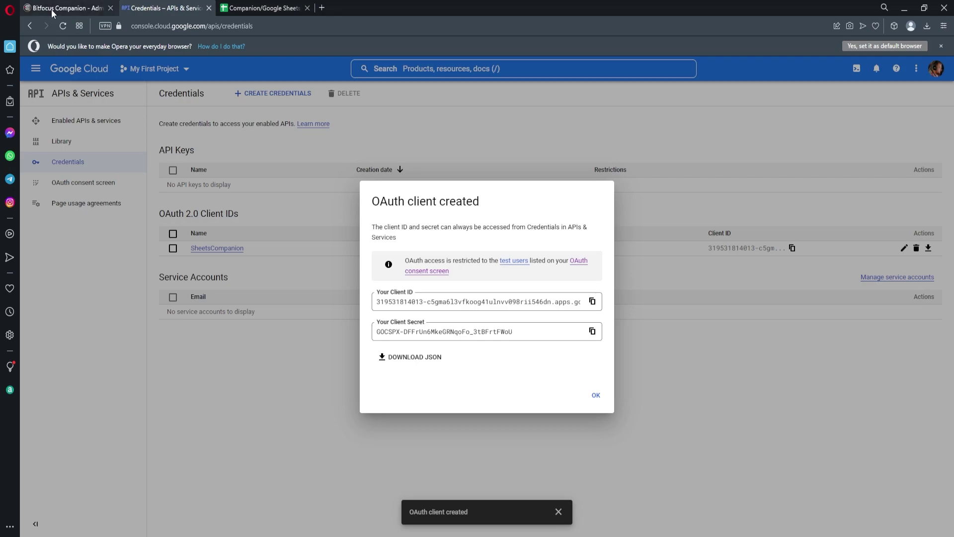
left_click(52, 10)
left_click(660, 380)
key("ctrl+v")
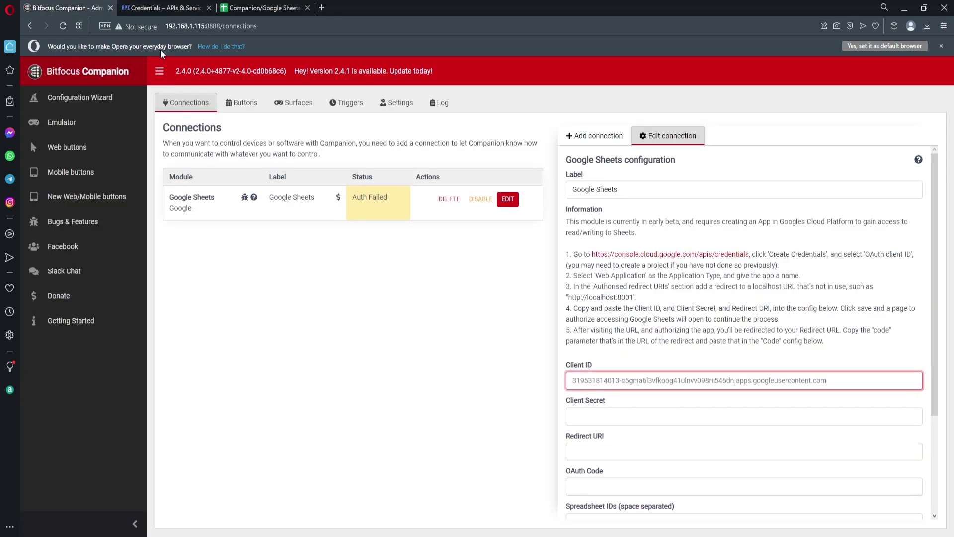
Step: Copy the client secret into Companion's Client Secret field
left_click(162, 8)
left_click(593, 332)
left_click(65, 8)
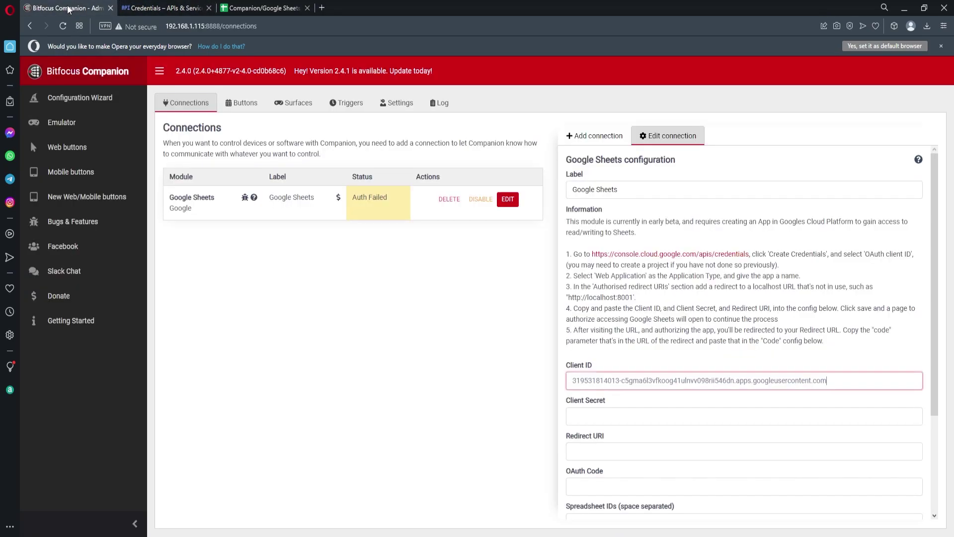
key("Tab")
key("ctrl+v")
left_click(471, 403)
scroll(562, 386, "down", 3)
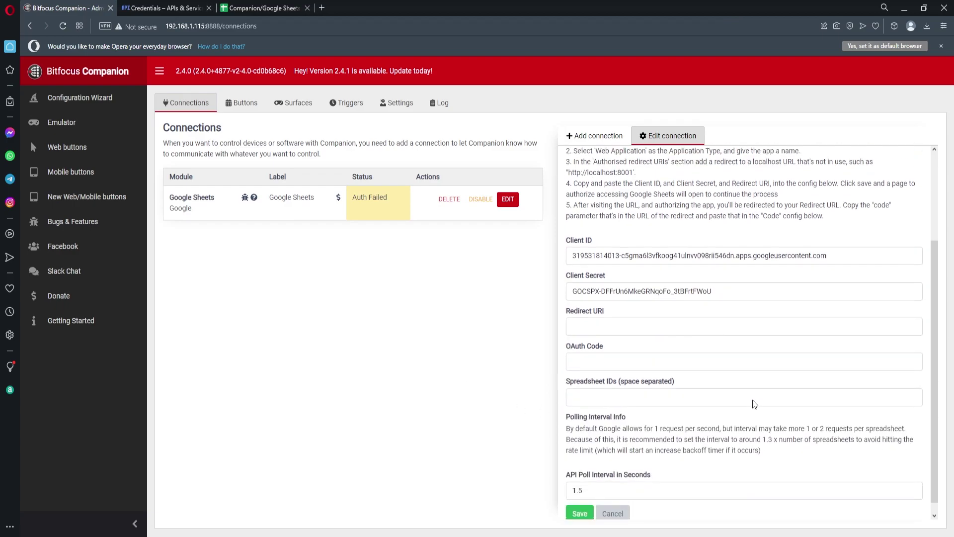
left_click(602, 307)
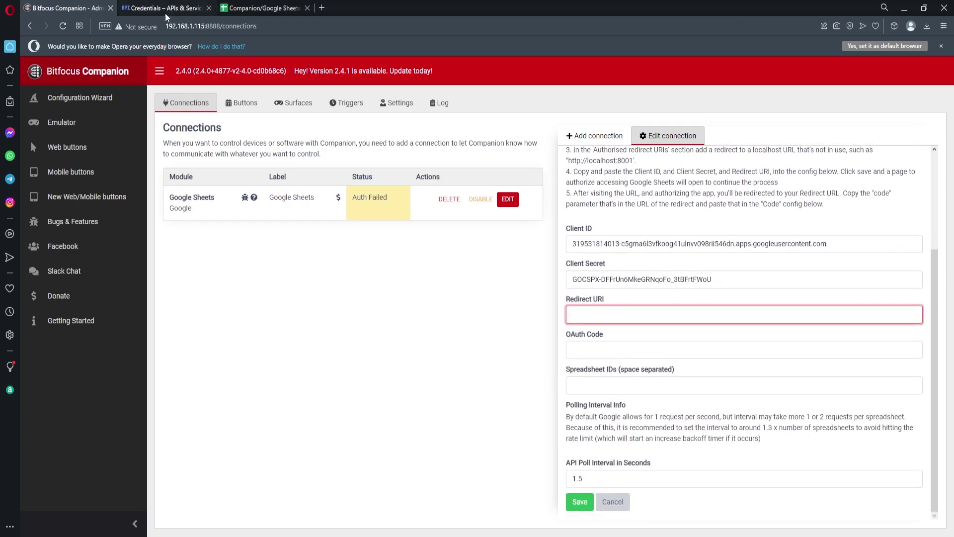
scroll(672, 263, "up", 1)
left_click_drag(634, 213, 568, 213)
key("ctrl+c")
left_click(626, 370)
key("ctrl+v")
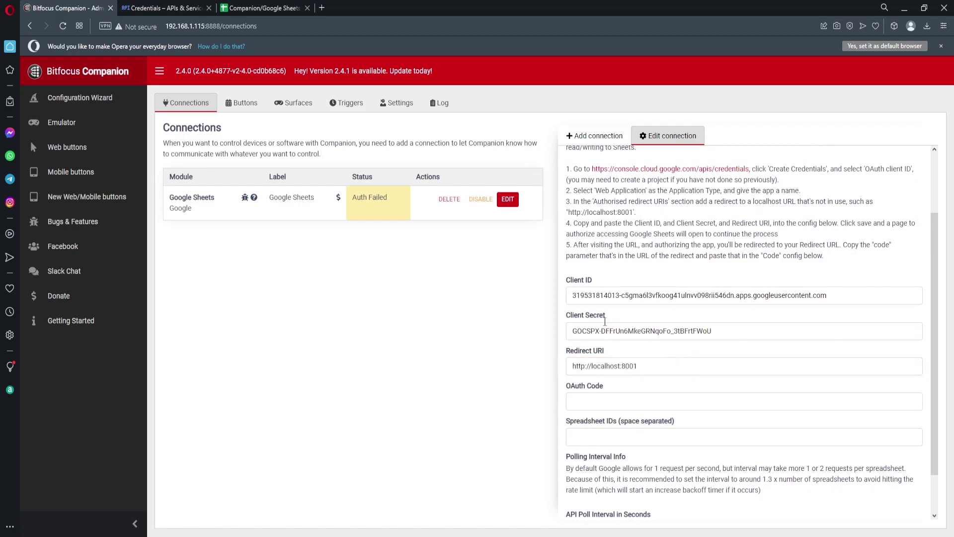
Step: Save the Google Sheets connection and choose the Google account to authorize
left_click(162, 8)
left_click(67, 8)
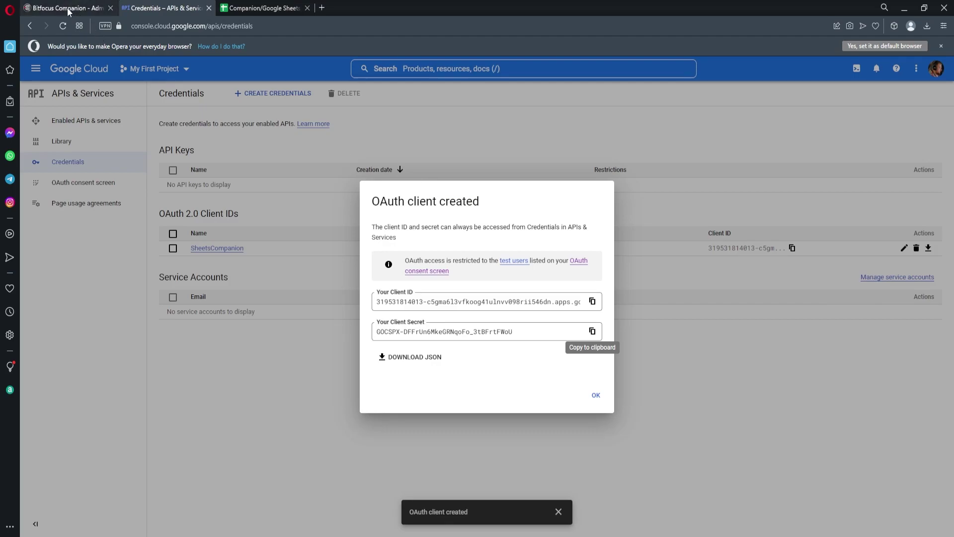
scroll(598, 340, "down", 1)
left_click(581, 502)
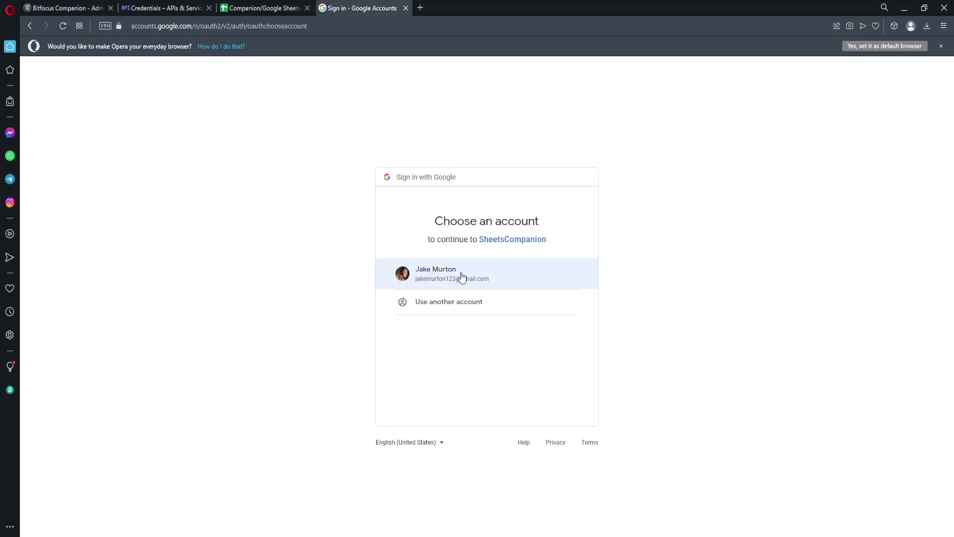
left_click(460, 277)
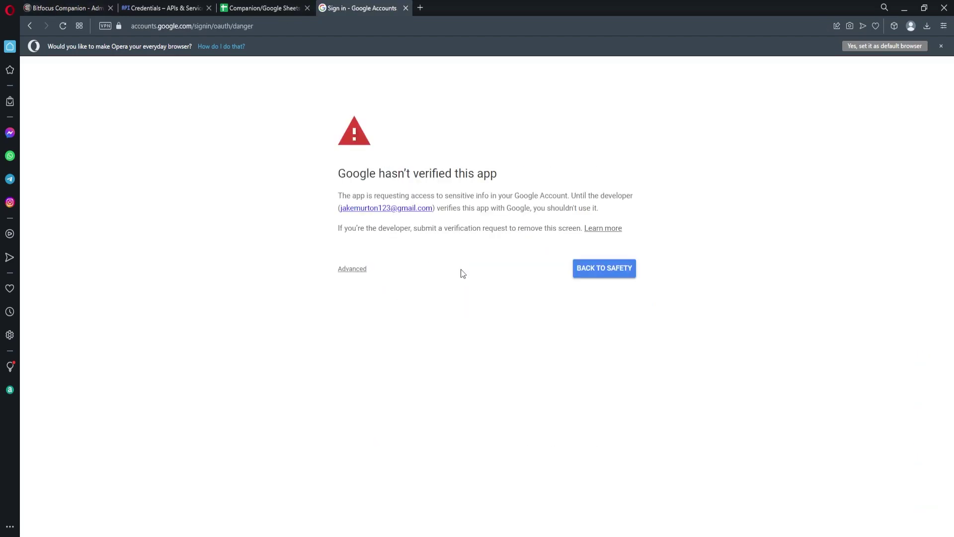
Step: Bypass the unverified-app warning and grant SheetsCompanion access to your spreadsheets
left_click(360, 269)
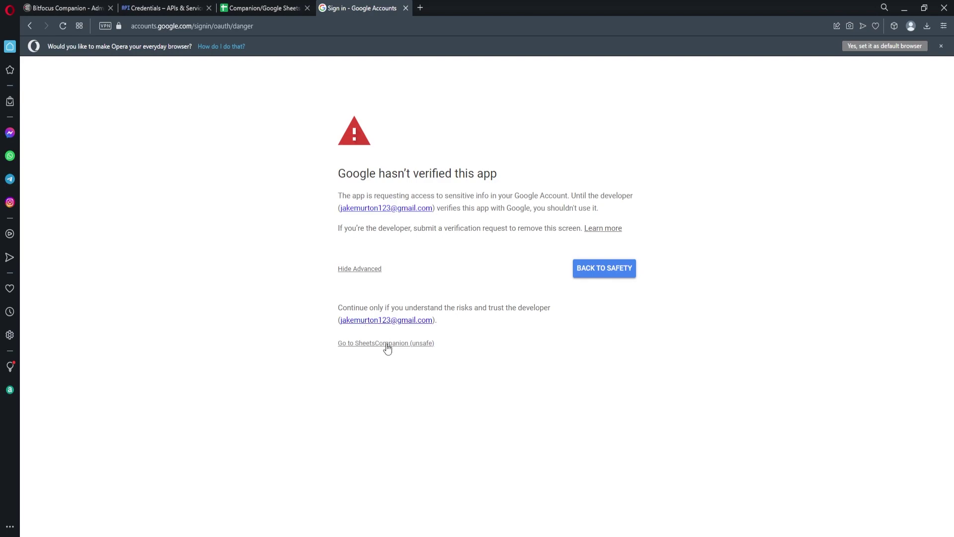
left_click(380, 272)
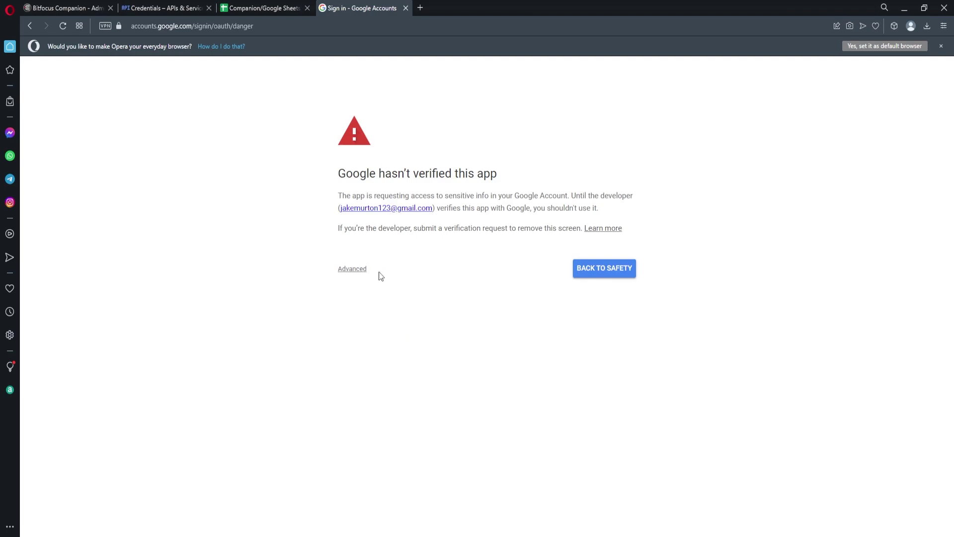
left_click(365, 272)
left_click(363, 343)
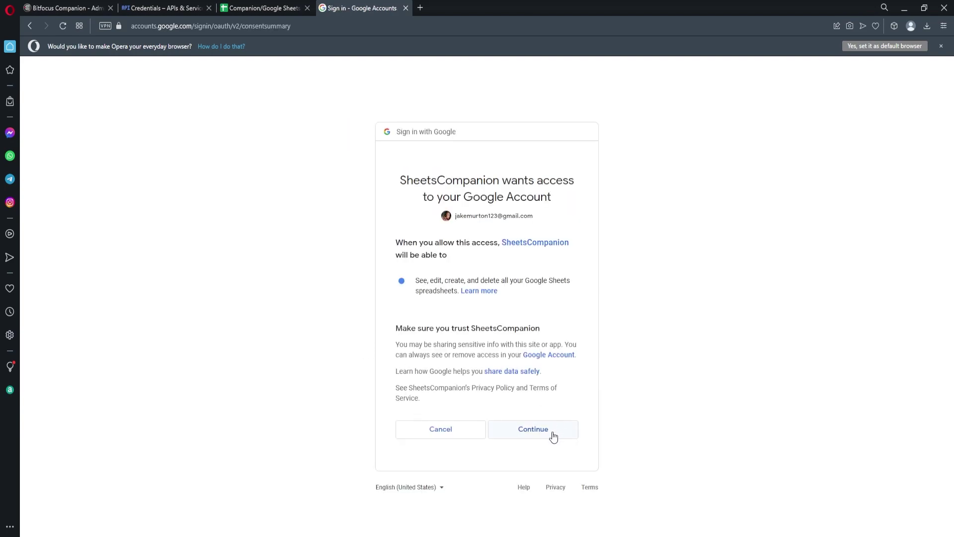
left_click(553, 436)
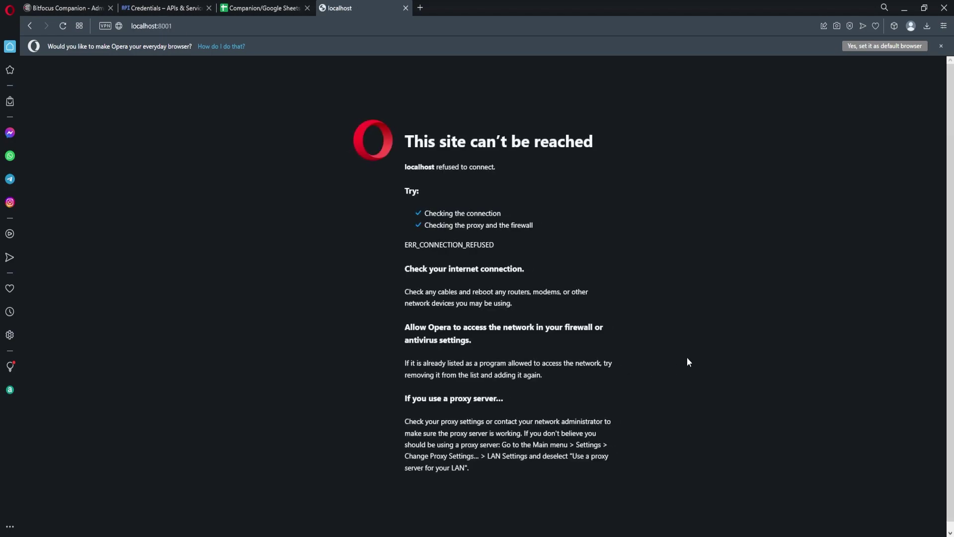
key("F5")
Step: Select the authorization code after code= in the localhost address, then return to Companion
left_click(231, 27)
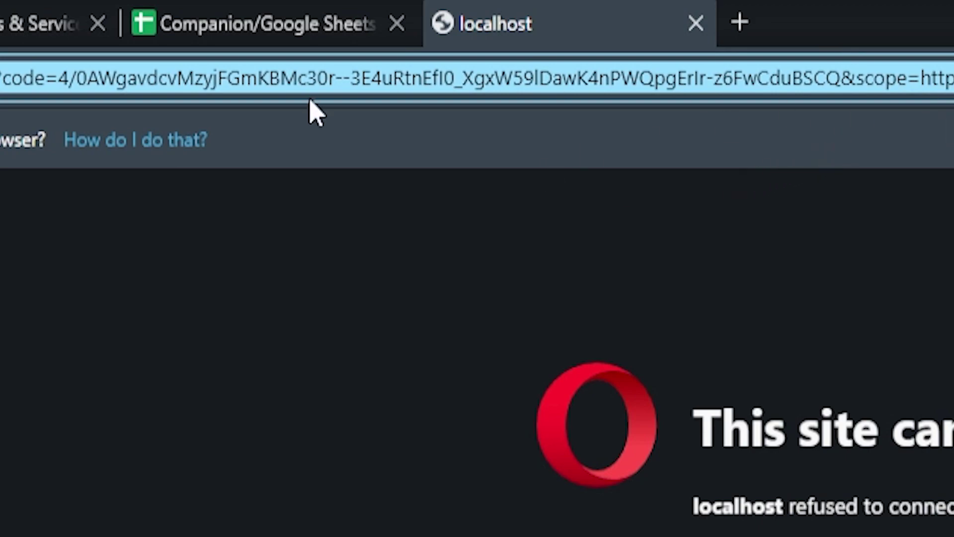
left_click(60, 81)
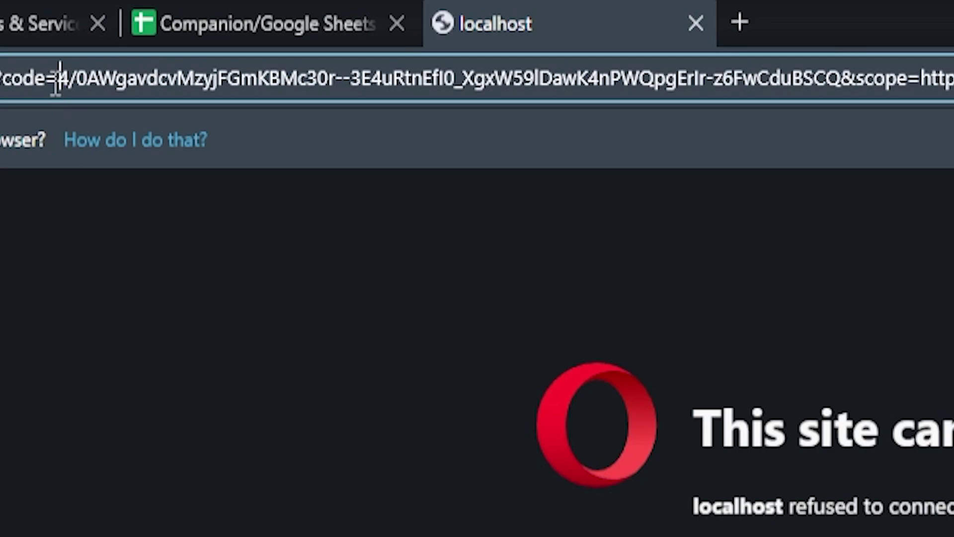
left_click_drag(61, 75, 841, 98)
key("ctrl+c")
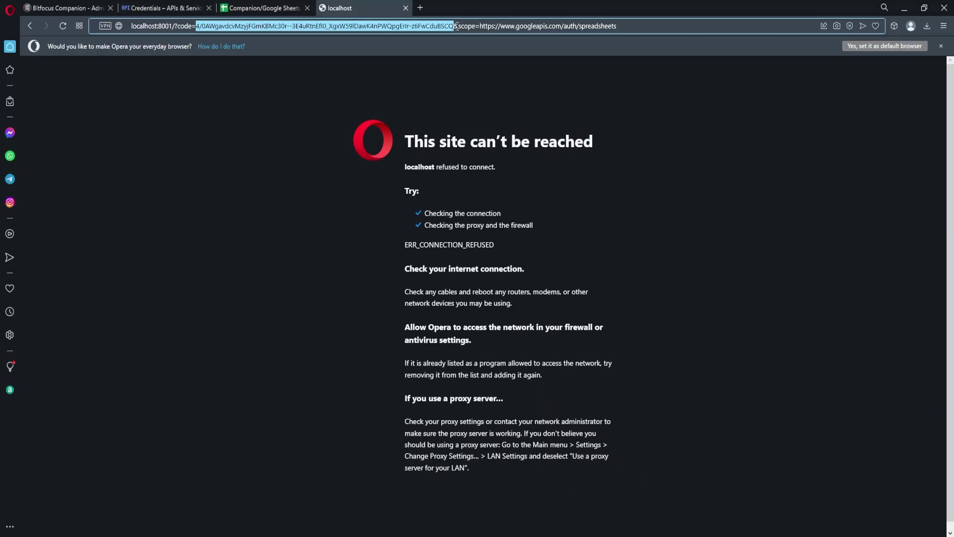
left_click(70, 8)
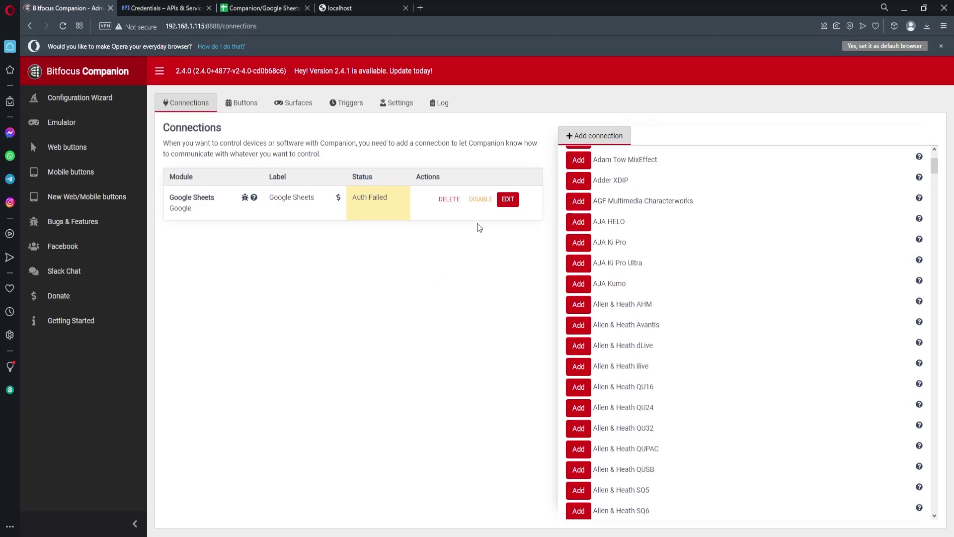
Step: Paste the authorization code into OAuth Code, set API Poll Interval to 1, and save
left_click(499, 201)
left_click(614, 349)
key("ctrl+v")
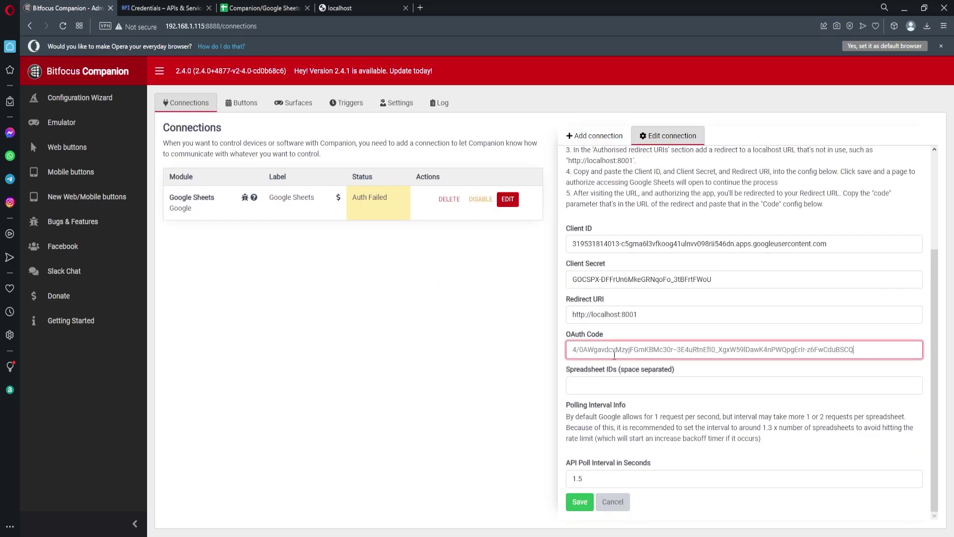
left_click(604, 481)
key("BackSpace")
key("BackSpace")
left_click(579, 501)
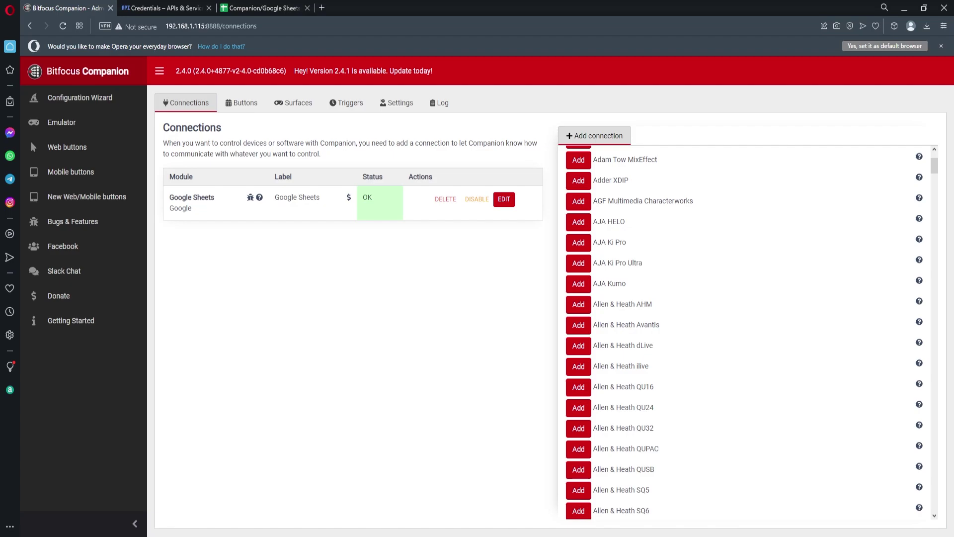
Step: Close the Cloud credentials tab and bring up the Integration Example spreadsheet
left_click(209, 8)
left_click(164, 8)
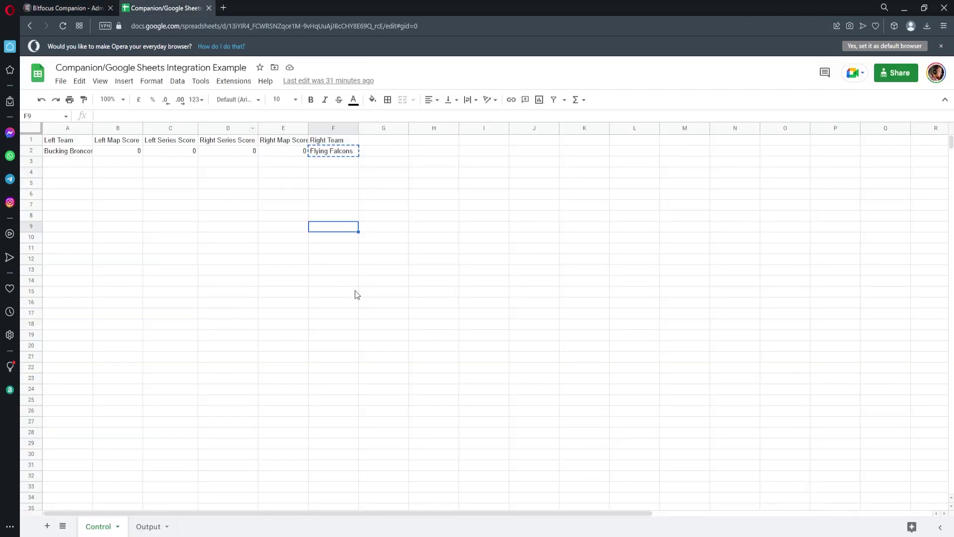
left_click(355, 274)
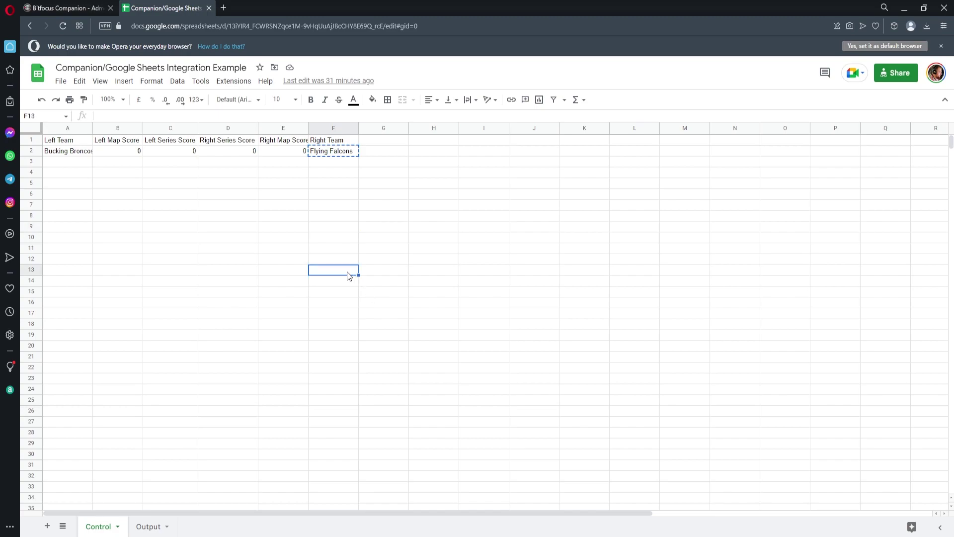
left_click(216, 238)
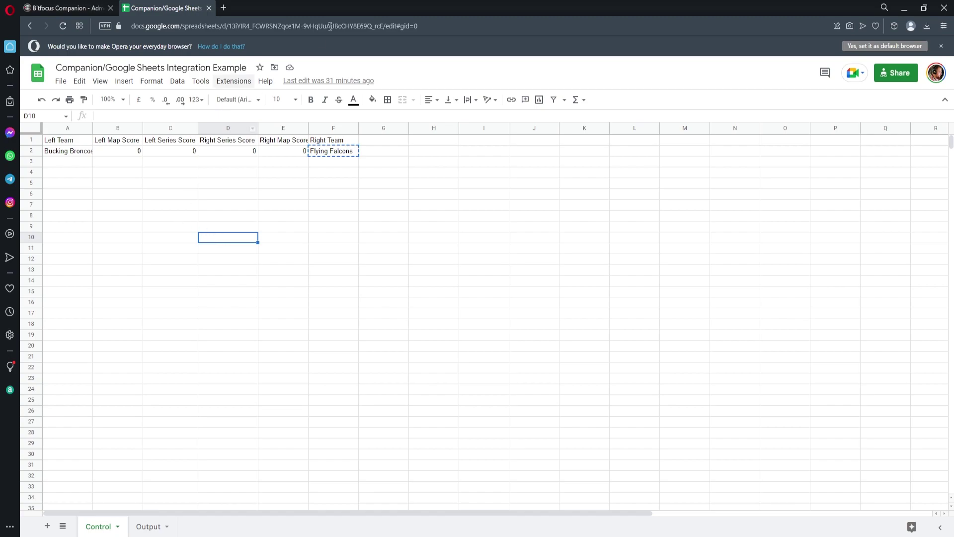
Step: Select and copy the spreadsheet ID from the spreadsheet's web address
left_click_drag(419, 26, 197, 26)
left_click_drag(382, 26, 306, 26)
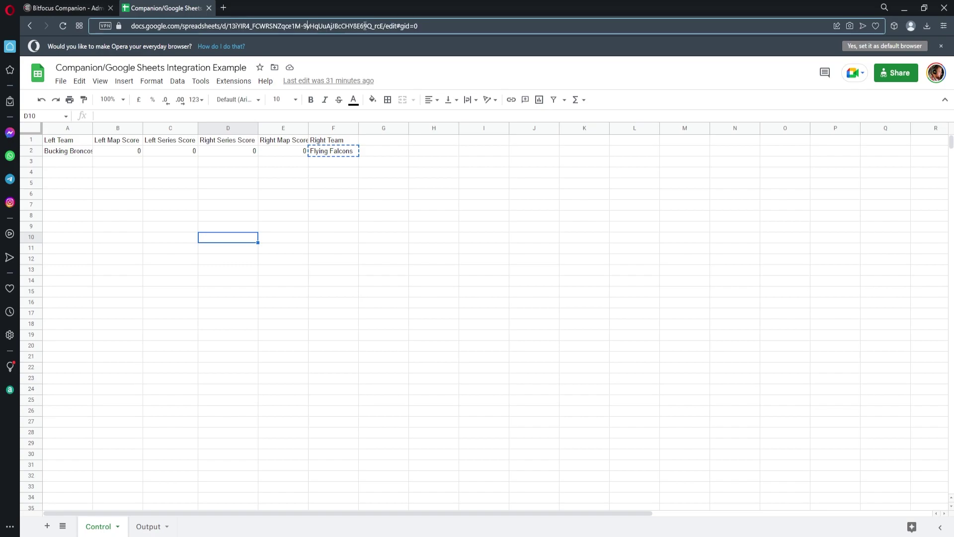
left_click_drag(384, 26, 229, 26)
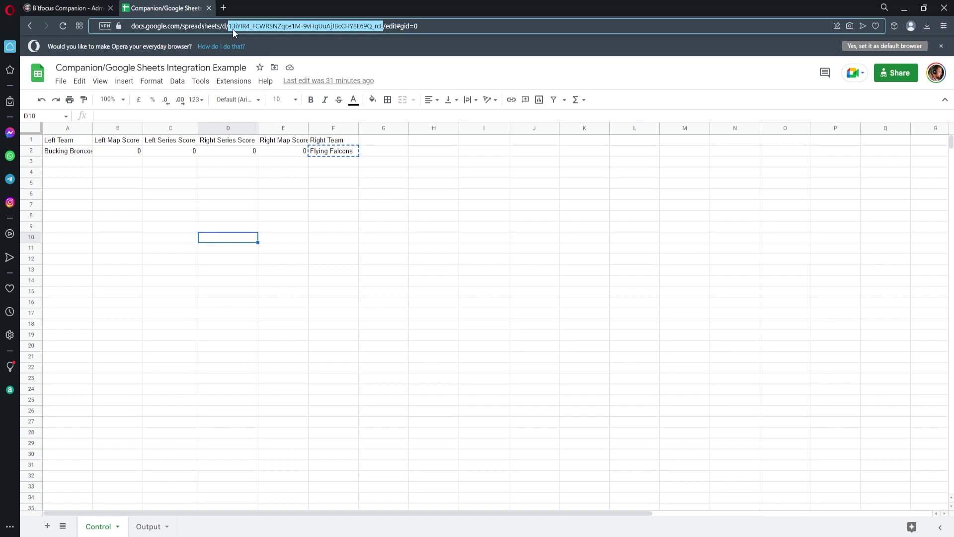
left_click_drag(228, 26, 385, 25)
key("ctrl+c")
left_click(75, 8)
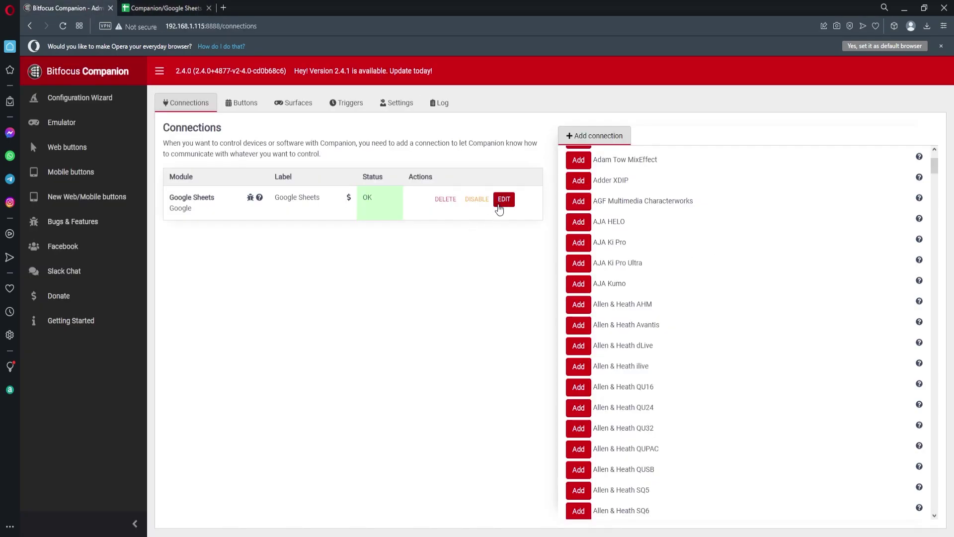
Step: Paste the spreadsheet ID into the Google Sheets connection's Spreadsheet IDs field and save
left_click(500, 210)
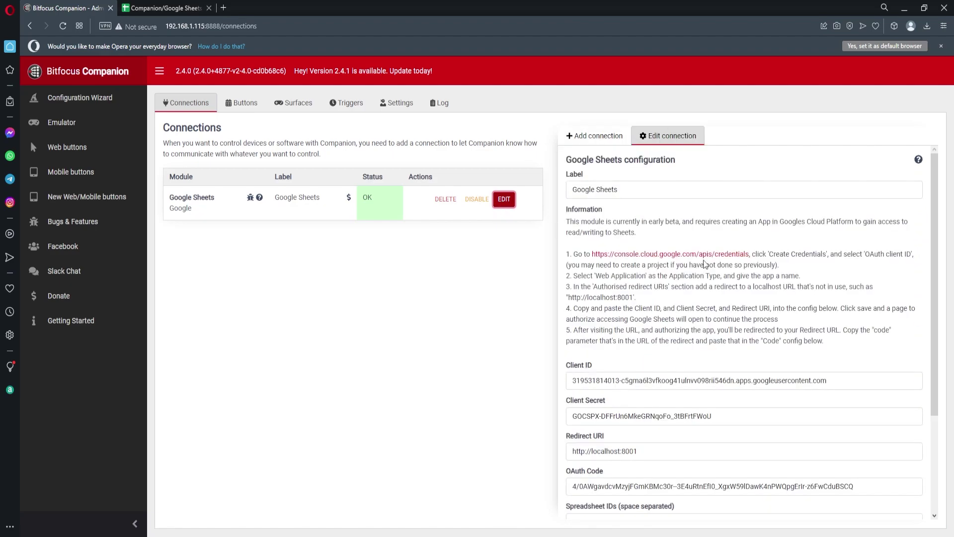
scroll(686, 264, "down", 1)
left_click(614, 471)
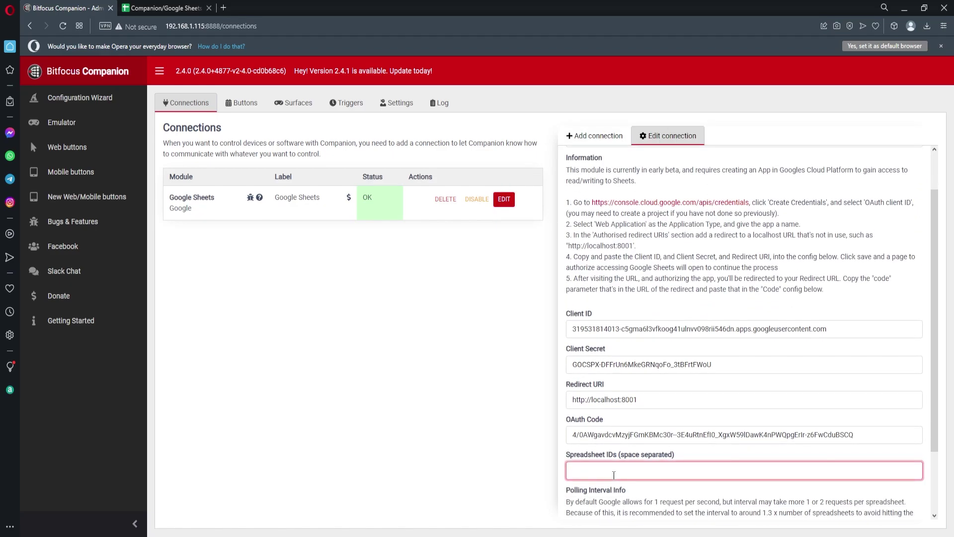
scroll(614, 474, "down", 2)
key("ctrl+v")
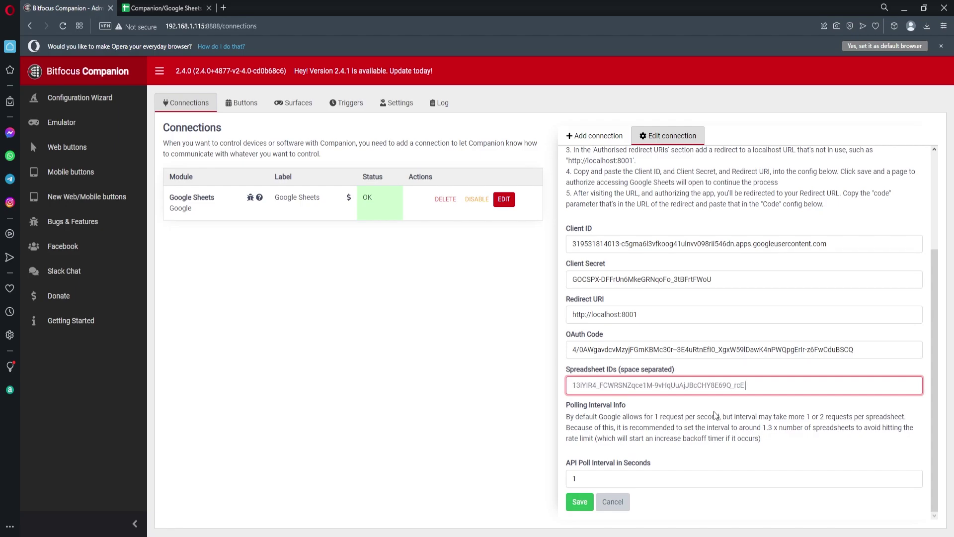
left_click(579, 501)
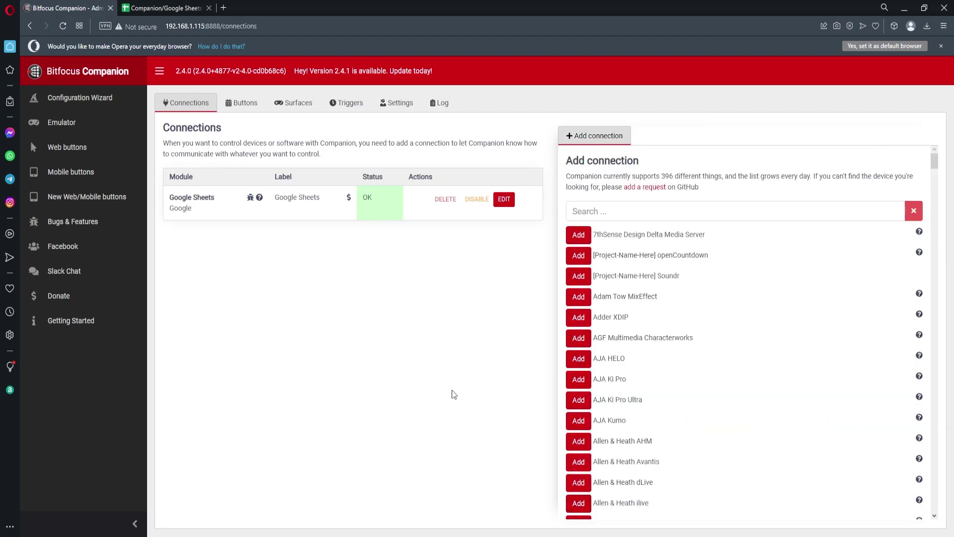
Step: Make key 1.2 on page 1 a regular button labelled 'Left Team Set'
left_click(241, 103)
left_click(242, 235)
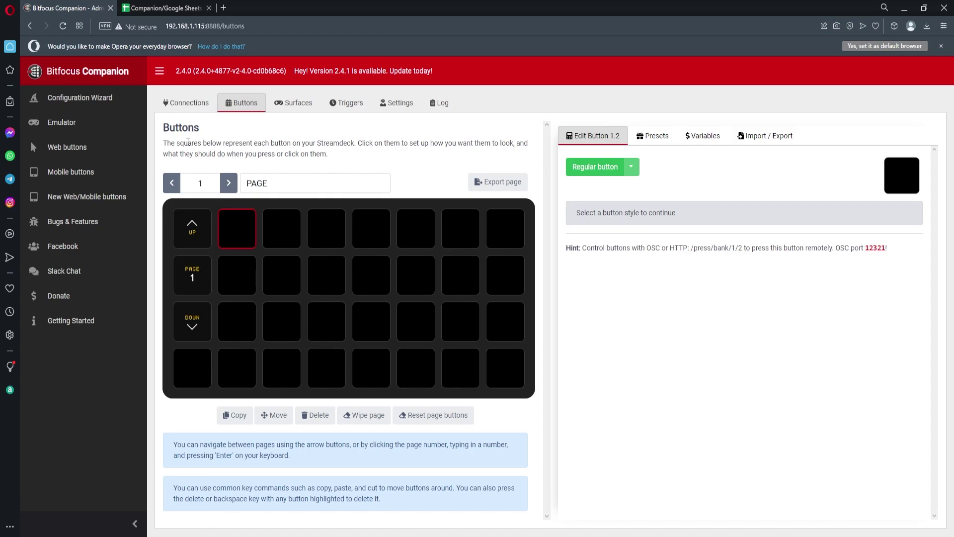
left_click(164, 8)
left_click(185, 215)
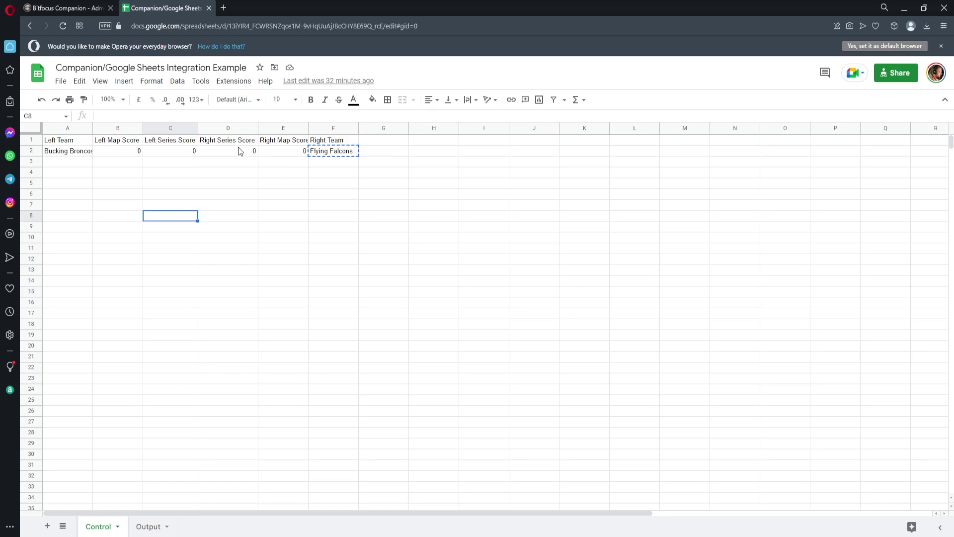
left_click(45, 8)
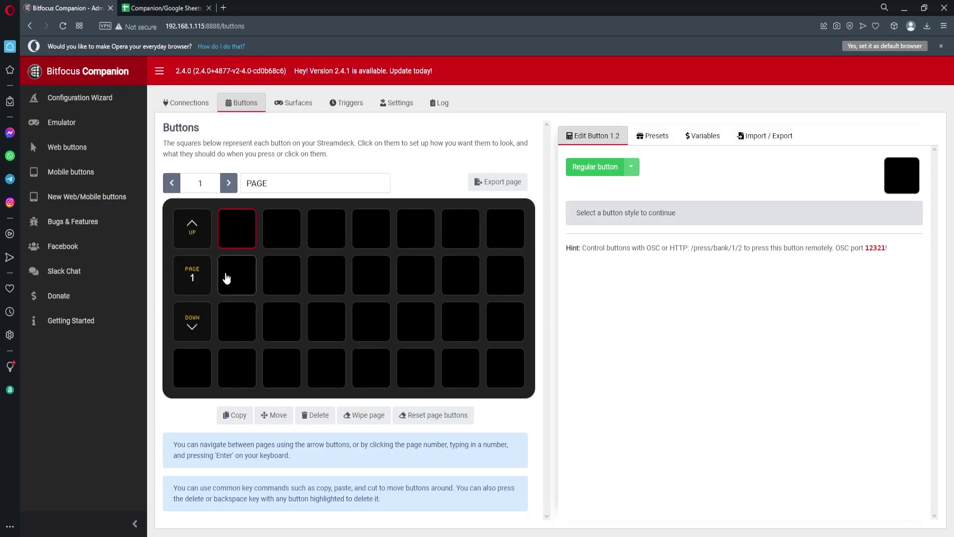
left_click(600, 170)
left_click(585, 220)
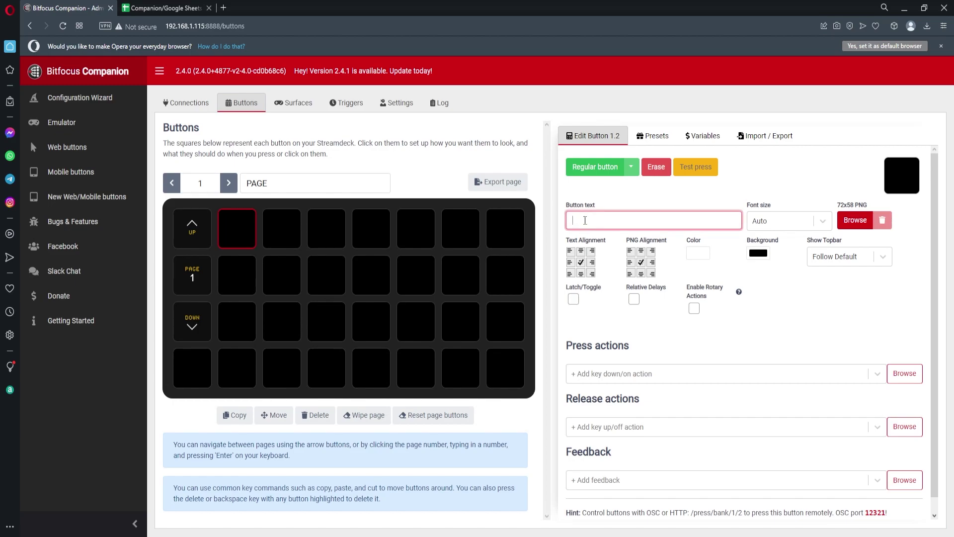
type("Left")
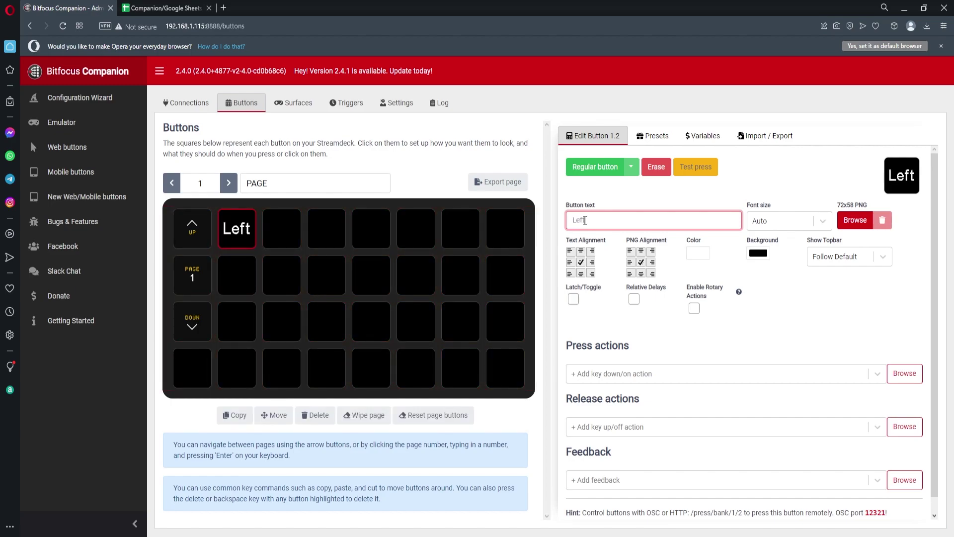
type(" Team Set")
Step: Give Left Team Set a press action that sets the surface to page 2
left_click(604, 373)
type("pa")
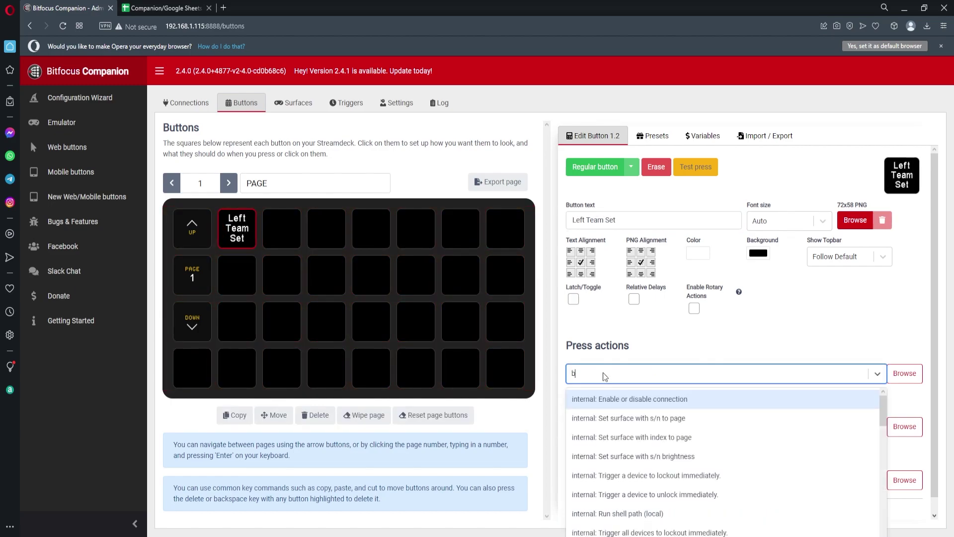
type("ge")
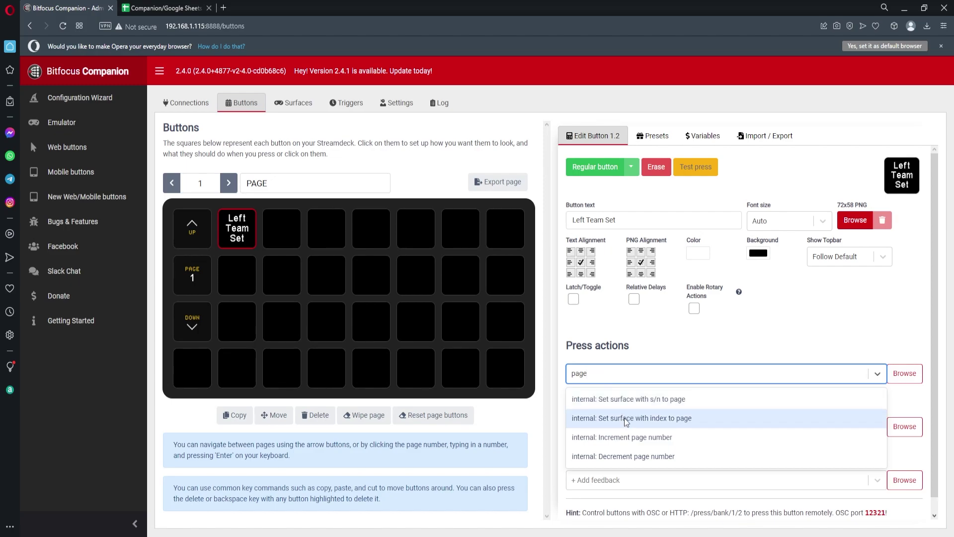
left_click(629, 399)
left_click(825, 423)
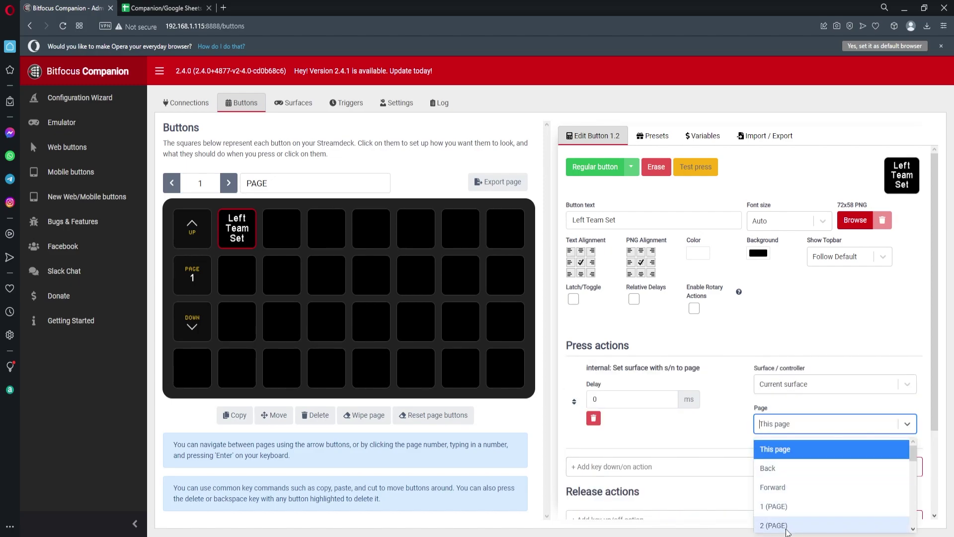
left_click(774, 526)
Step: Name page 2 'Left Team' and page 3 'Right Team'
left_click(229, 182)
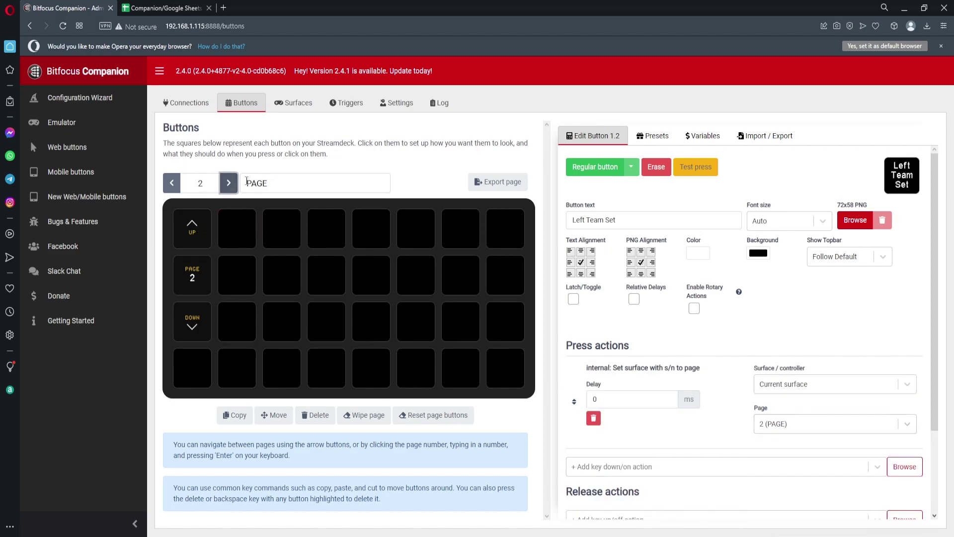
type("Left Team")
key("shift+Tab")
left_click(229, 182)
type("Rig")
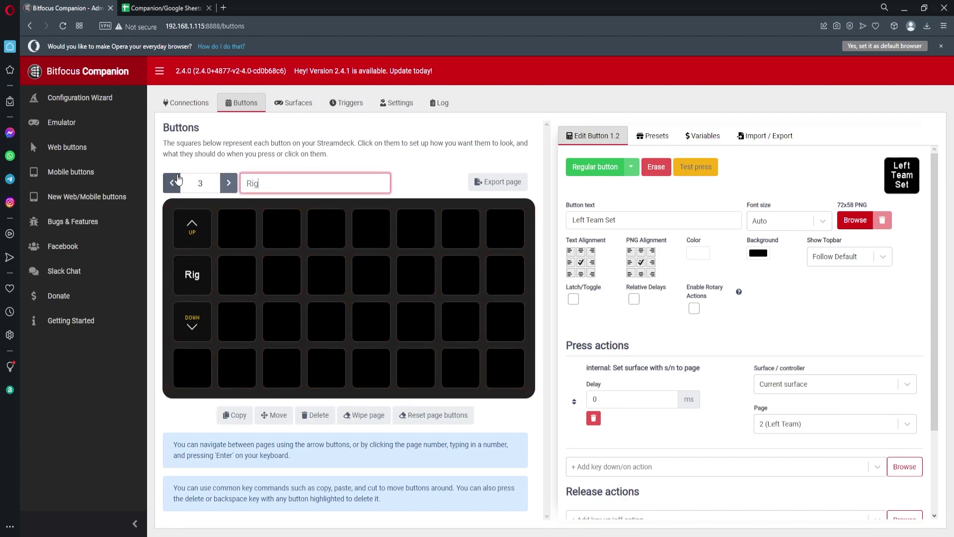
type("ht Team")
left_click(173, 181)
left_click(174, 181)
Step: Paste a copy into key 1.3, relabel it 'Right Team Set', and target page 3
left_click(280, 224)
key("ctrl+v")
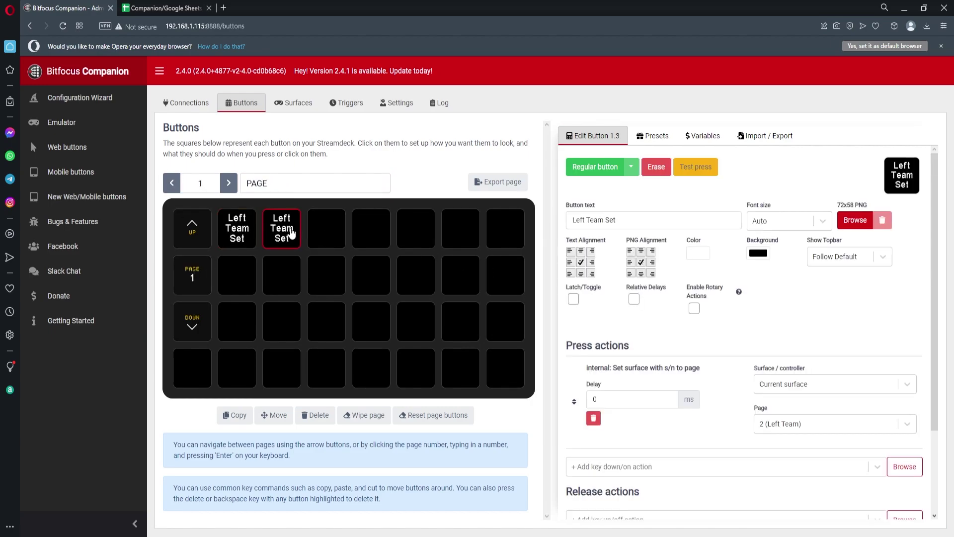
left_click_drag(585, 220, 559, 224)
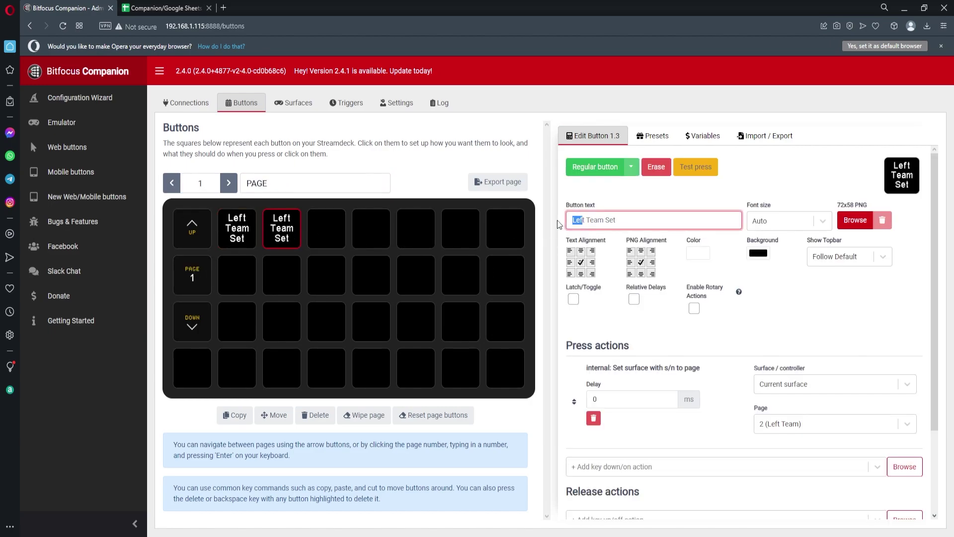
key("BackSpace")
type("Right")
left_click(825, 424)
scroll(782, 495, "down", 2)
key("Up")
key("Up")
key("Up")
key("Return")
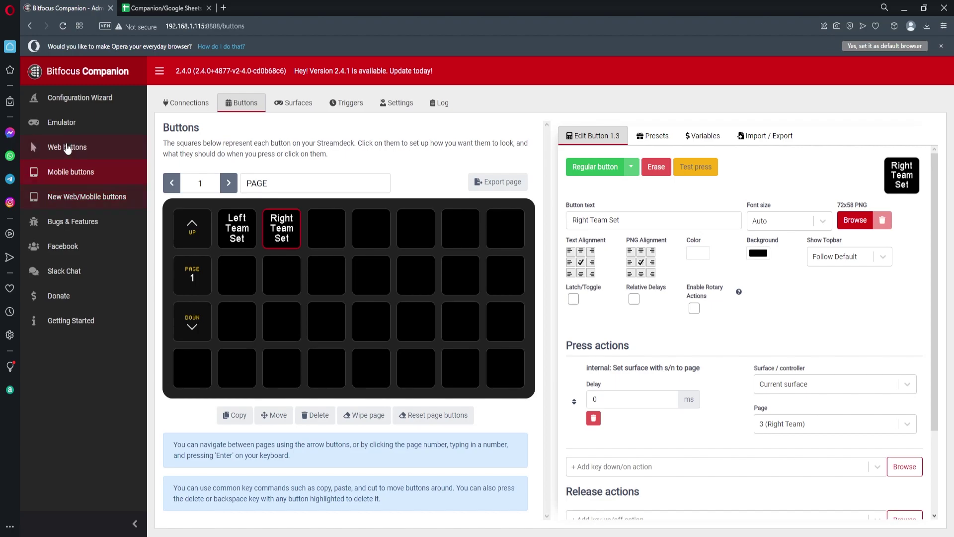
Step: Test both Team Set buttons in the emulator, then open the Left Team page for editing
left_click(62, 122)
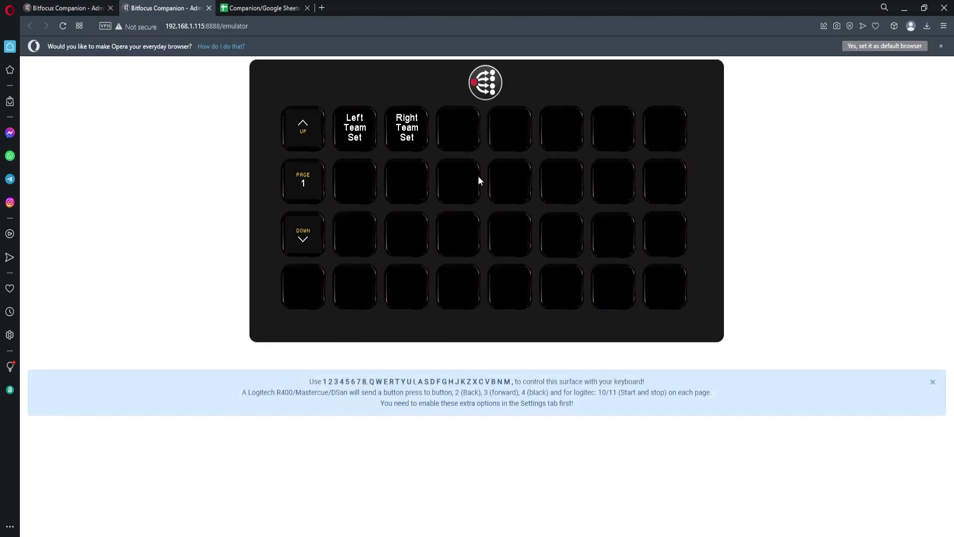
left_click(353, 138)
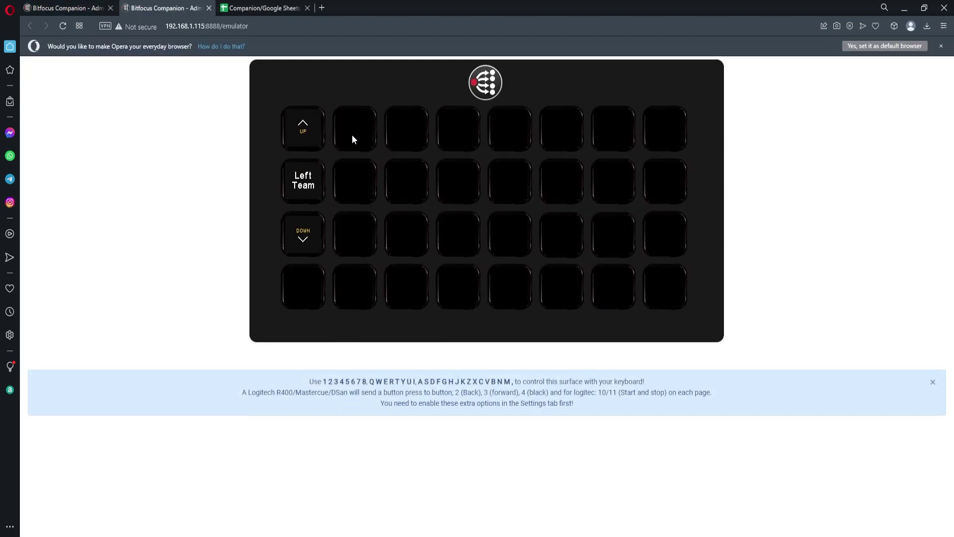
left_click(315, 231)
left_click(407, 129)
left_click(290, 238)
left_click(305, 227)
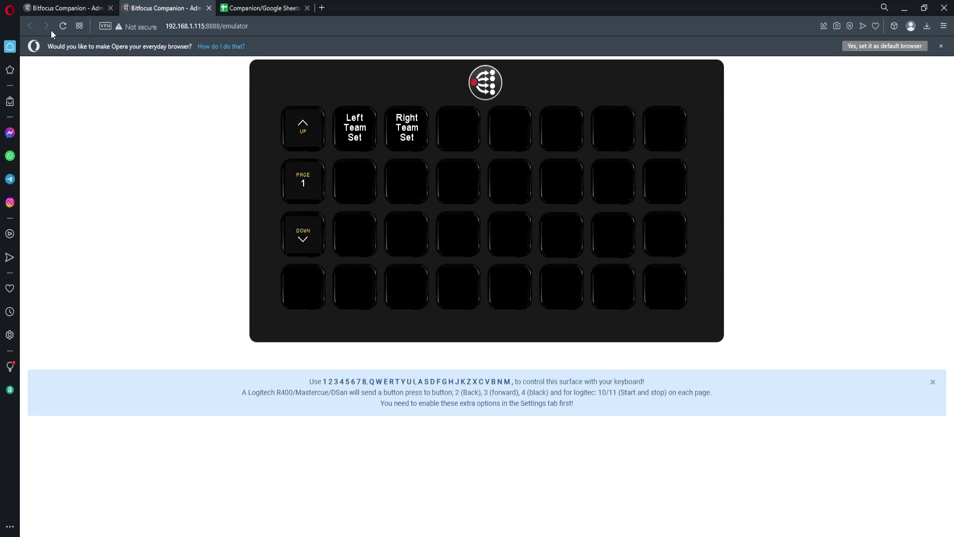
left_click(63, 8)
left_click(234, 188)
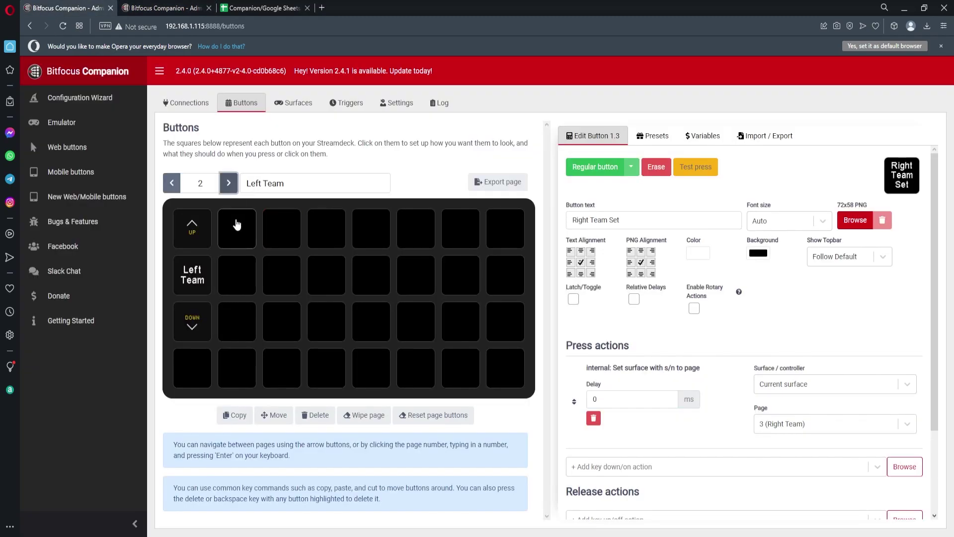
Step: Make the first empty Left Team key a regular button labelled 'Example Team 1'
left_click(237, 224)
left_click(620, 168)
left_click(627, 223)
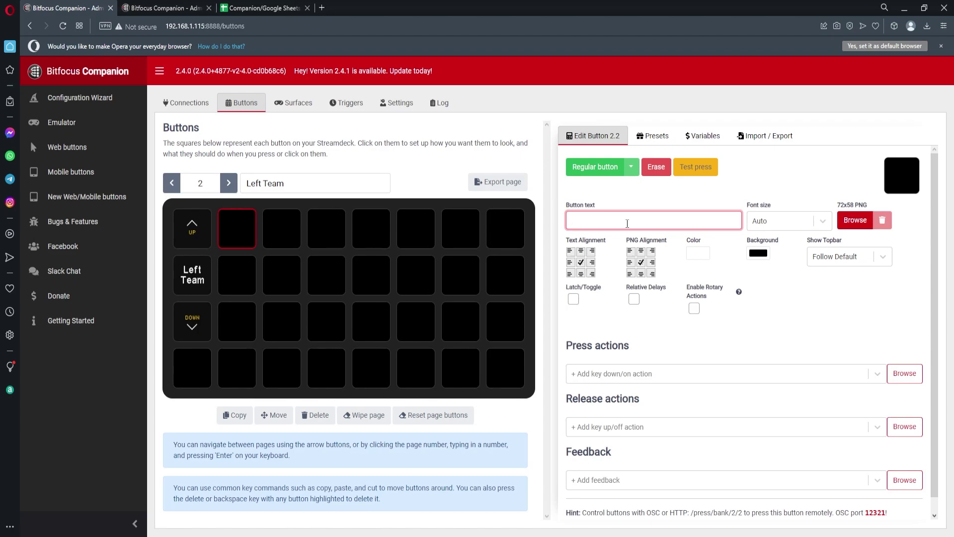
type("Example")
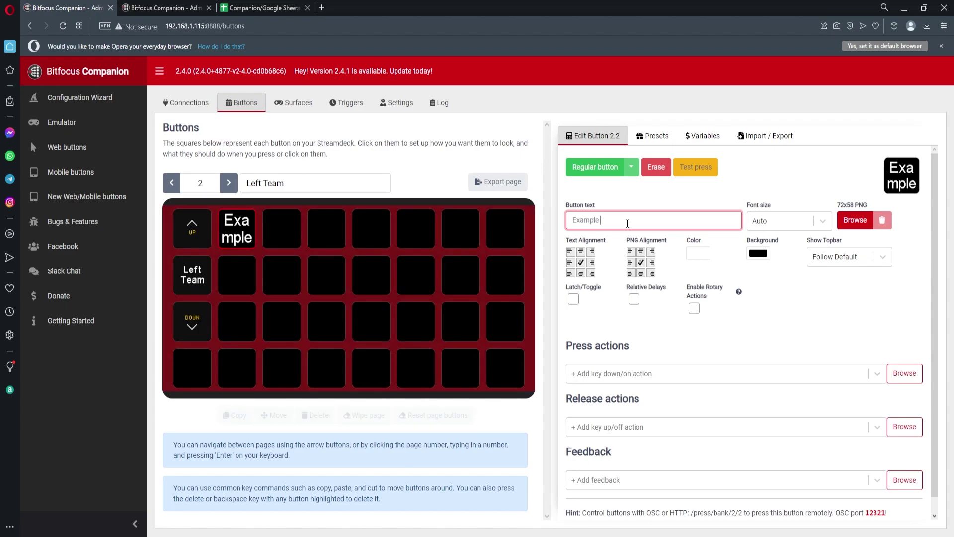
type(" Team 1")
Step: Add a Google Sheets Adjust Cell action of type Set on the Companion Google Sheets spreadsheet
left_click(616, 374)
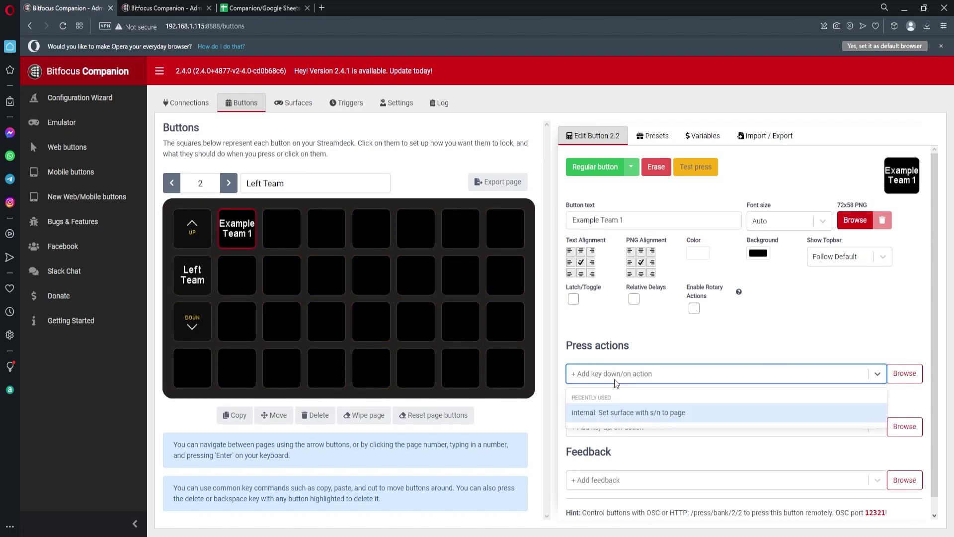
type("google")
left_click(610, 404)
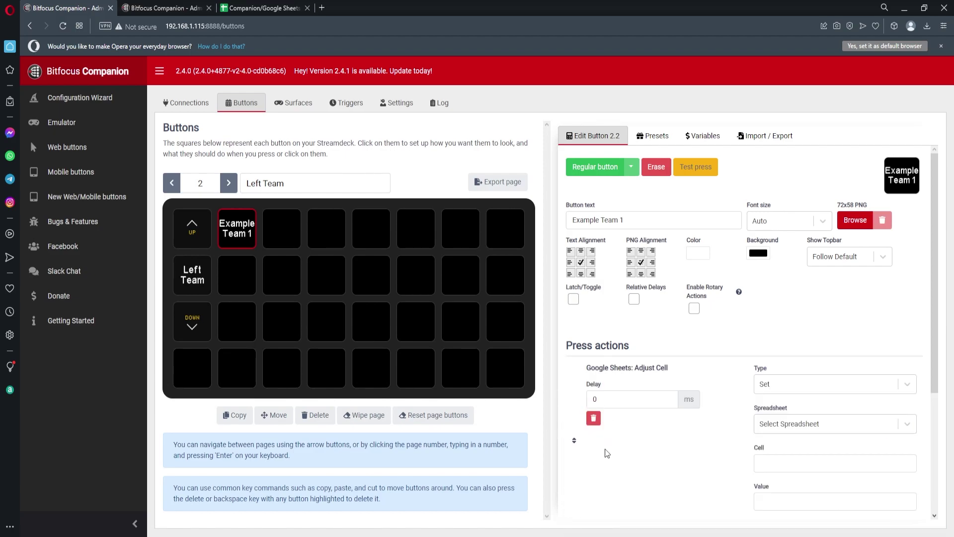
left_click(802, 387)
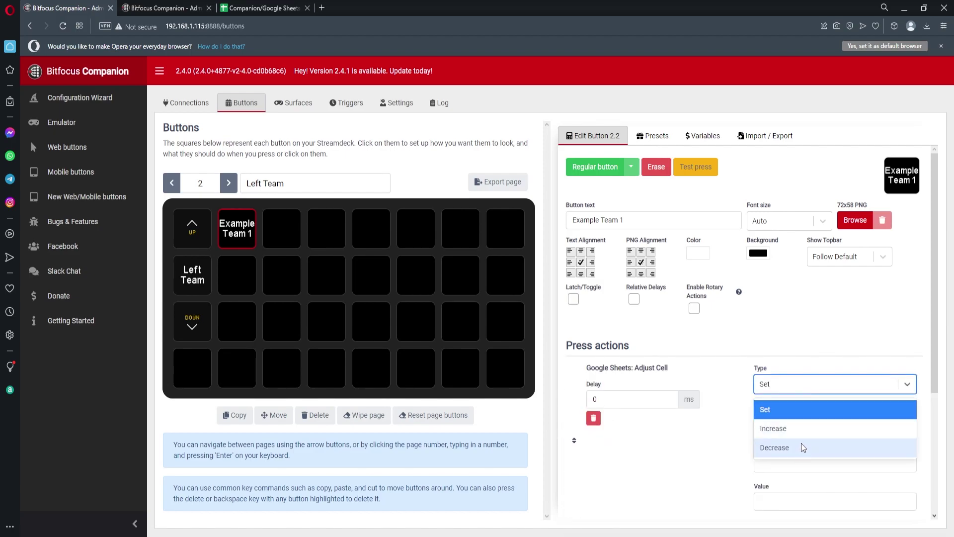
left_click(822, 410)
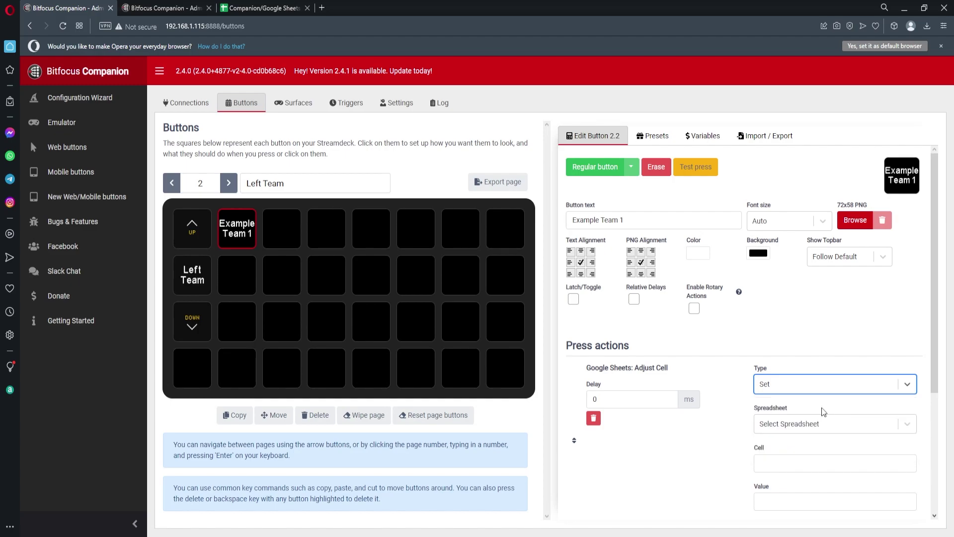
left_click(775, 424)
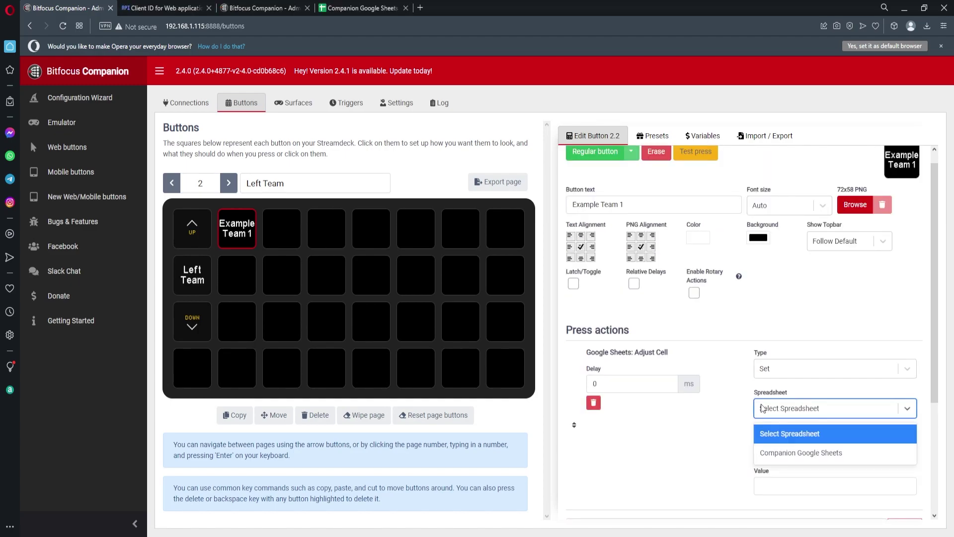
left_click(782, 455)
left_click(780, 449)
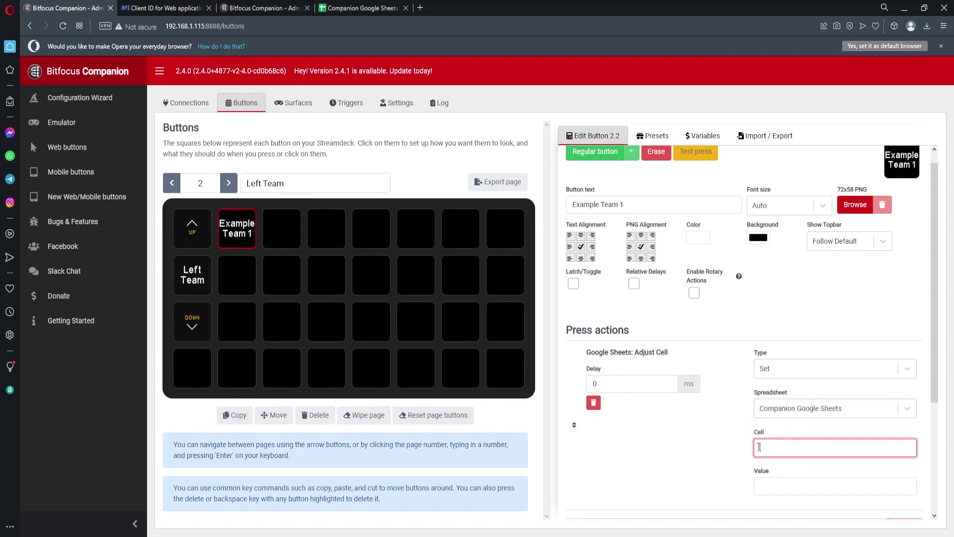
Step: Set the action's Cell to Control!A2 and its Value to 'Example Team 1'
left_click(361, 8)
left_click(58, 152)
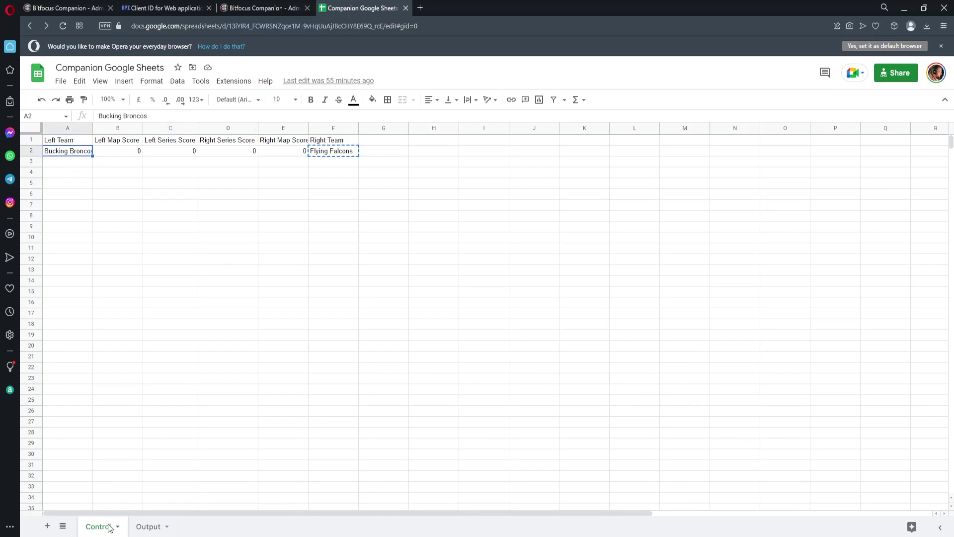
left_click(75, 8)
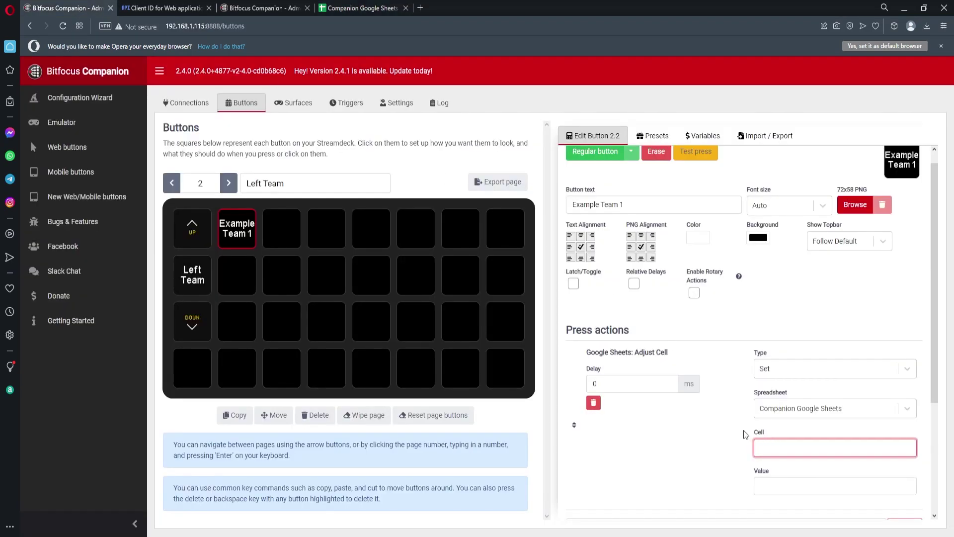
left_click(360, 8)
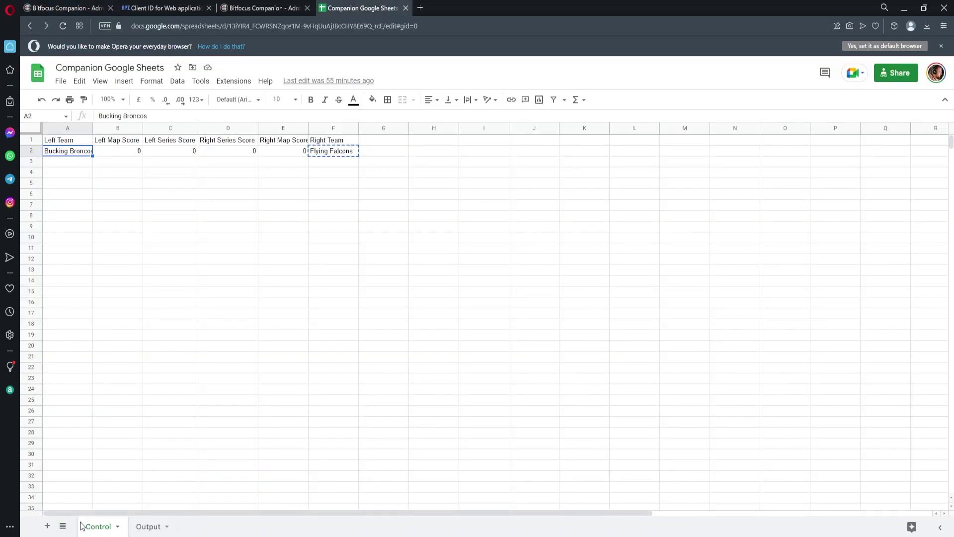
left_click(60, 14)
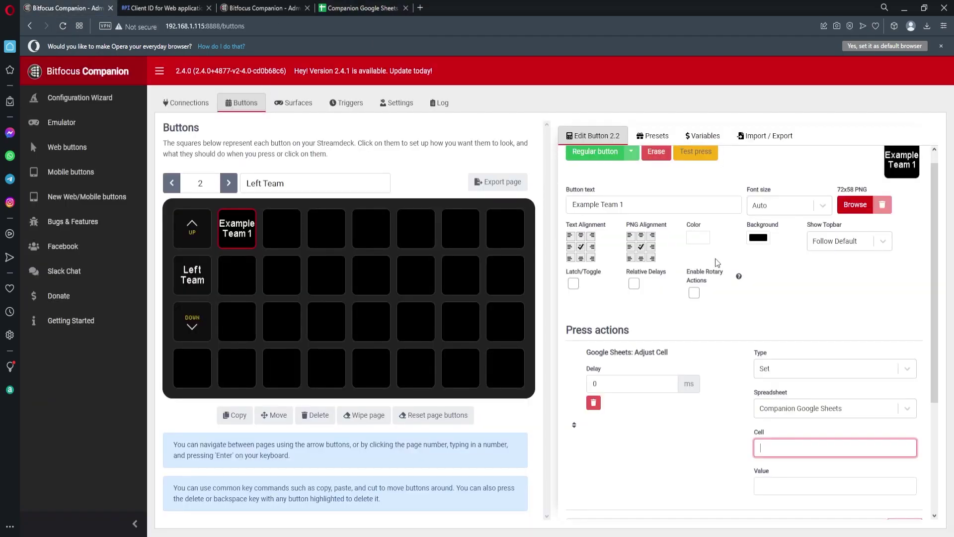
type("Control!A2")
scroll(770, 322, "down", 2)
left_click(784, 383)
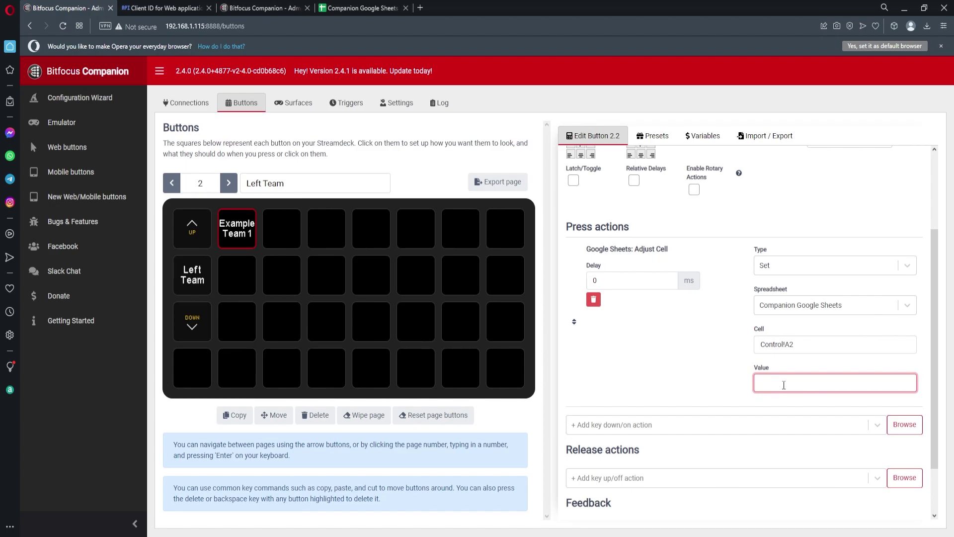
type("Example Team 1")
left_click(727, 359)
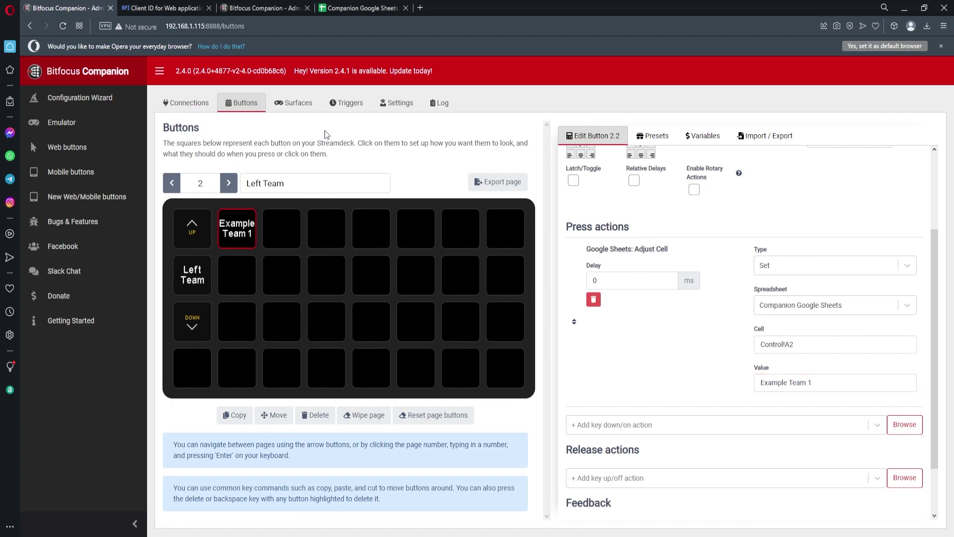
Step: Press the button in the emulator and confirm cell A2 shows Example Team 1
left_click(255, 10)
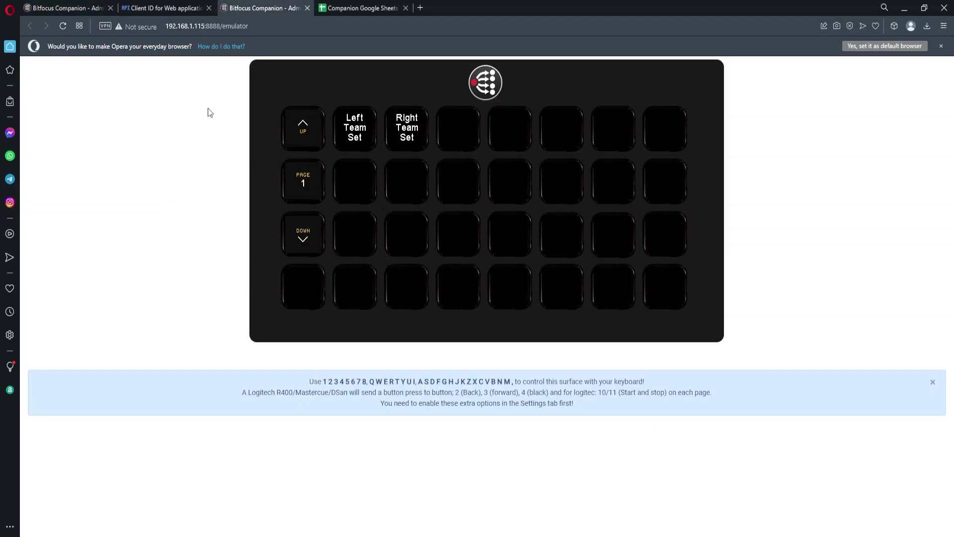
left_click(352, 136)
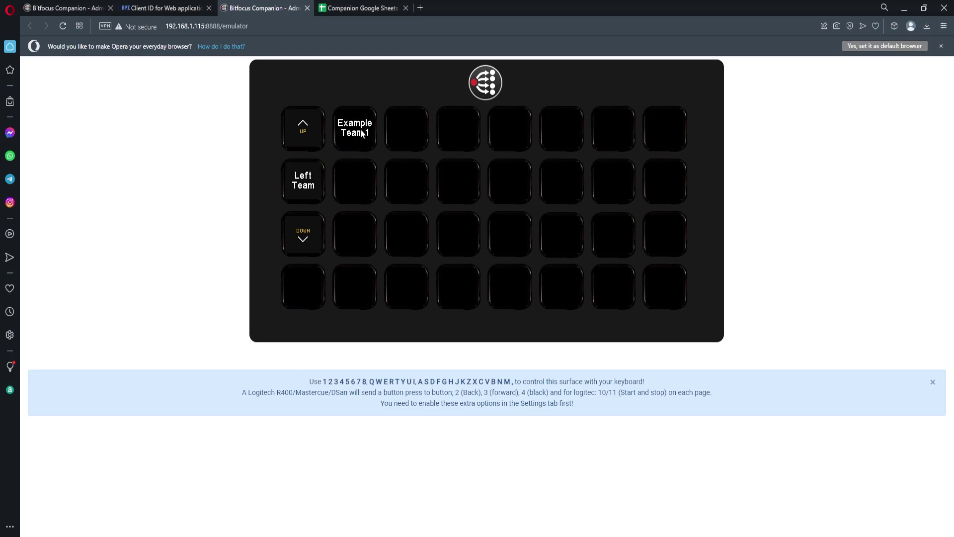
left_click(357, 11)
left_click(111, 184)
left_click(84, 152)
Step: Copy the Example Team 1 button and paste it into the following empty Left Team slots
left_click(67, 8)
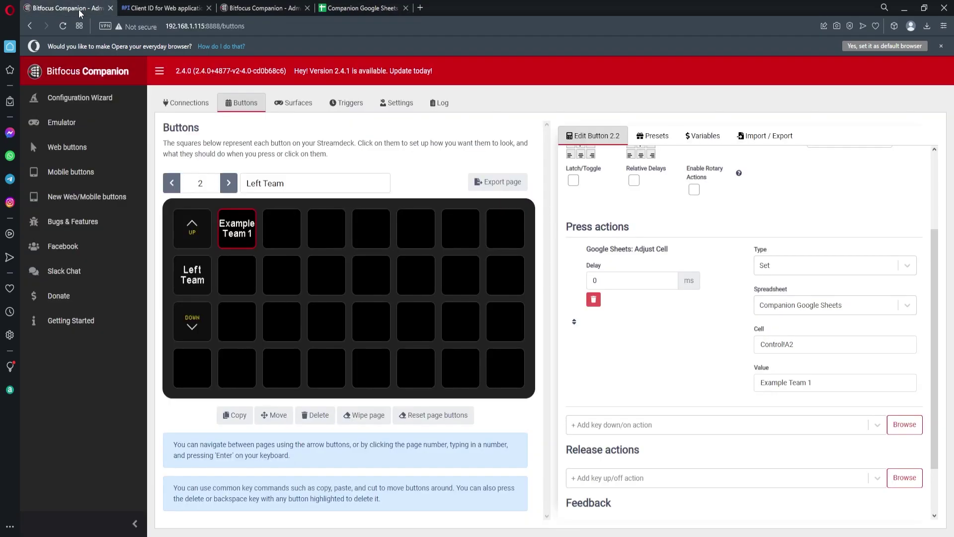
left_click(255, 237)
key("ctrl+c")
left_click(281, 233)
key("ctrl+v")
left_click(338, 236)
key("ctrl+v")
left_click(376, 238)
key("ctrl+v")
left_click(416, 238)
key("ctrl+v")
left_click(461, 239)
key("ctrl+v")
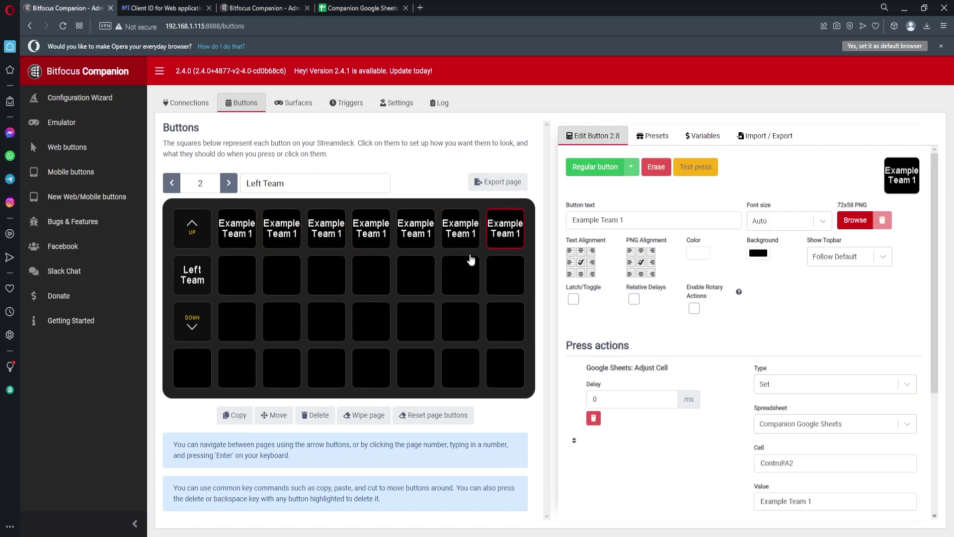
Step: Change the values of the second, third and fourth buttons to Example Team 2, 3 and 4
left_click(283, 247)
left_click(821, 501)
type("2")
left_click(343, 246)
key("BackSpace")
type("3")
left_click(368, 240)
left_click(835, 498)
type("4")
Step: Relabel the second, third and fourth buttons Example Team 2, 3 and 4
left_click(278, 239)
key("BackSpace")
type("2")
left_click(329, 236)
left_click(700, 219)
key("BackSpace")
type("3")
left_click(371, 229)
left_click(651, 219)
key("BackSpace")
type("4")
Step: Label the fifth button 'Example Team 5' and set its value to match
left_click(409, 233)
left_click(630, 221)
key("BackSpace")
type("5")
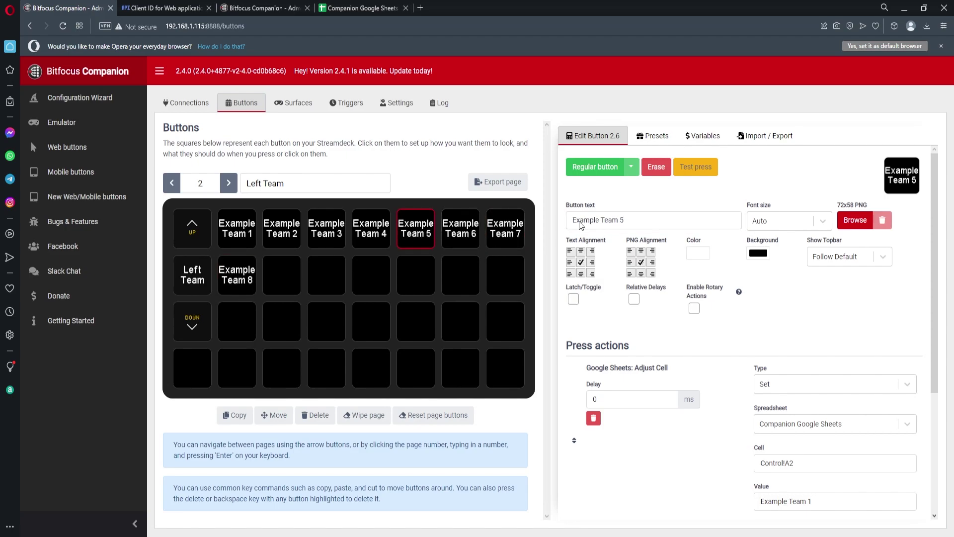
left_click(835, 501)
key("BackSpace")
type("5")
Step: Update the values of the Example Team 6, 7 and 8 buttons
left_click(460, 228)
left_click(835, 500)
left_click(505, 229)
left_click(835, 501)
left_click(236, 275)
left_click(775, 501)
left_click(711, 496)
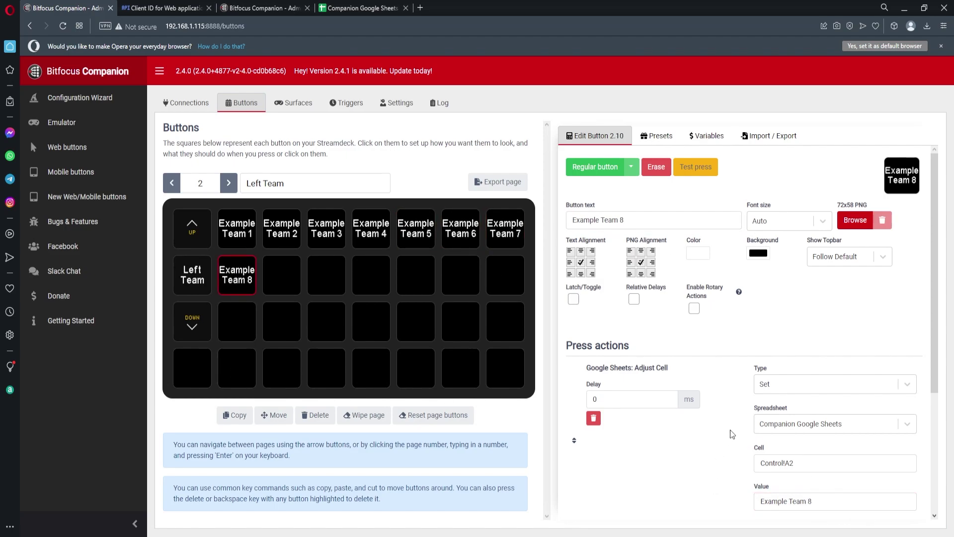
Step: Press Example Team 8 in the emulator and confirm it reached the spreadsheet
left_click(268, 10)
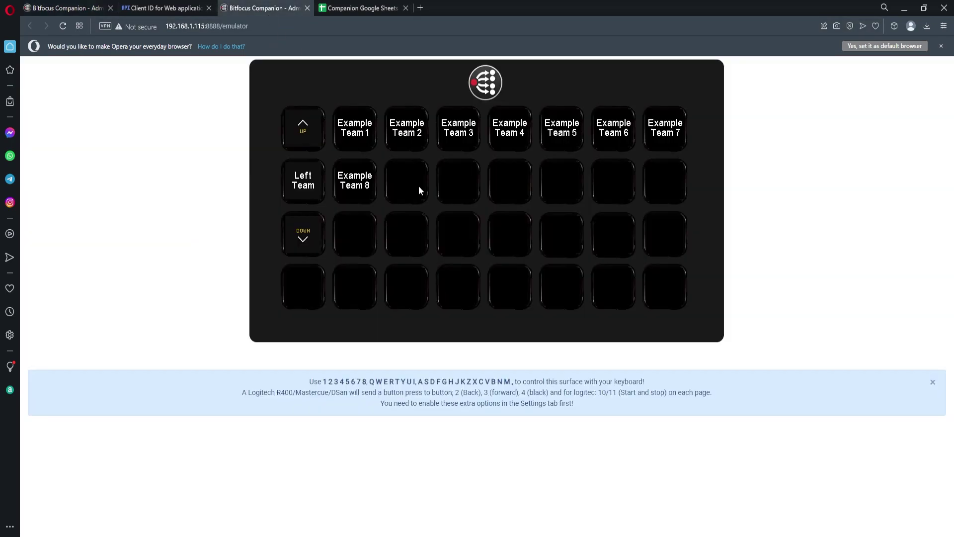
left_click(370, 186)
left_click(383, 11)
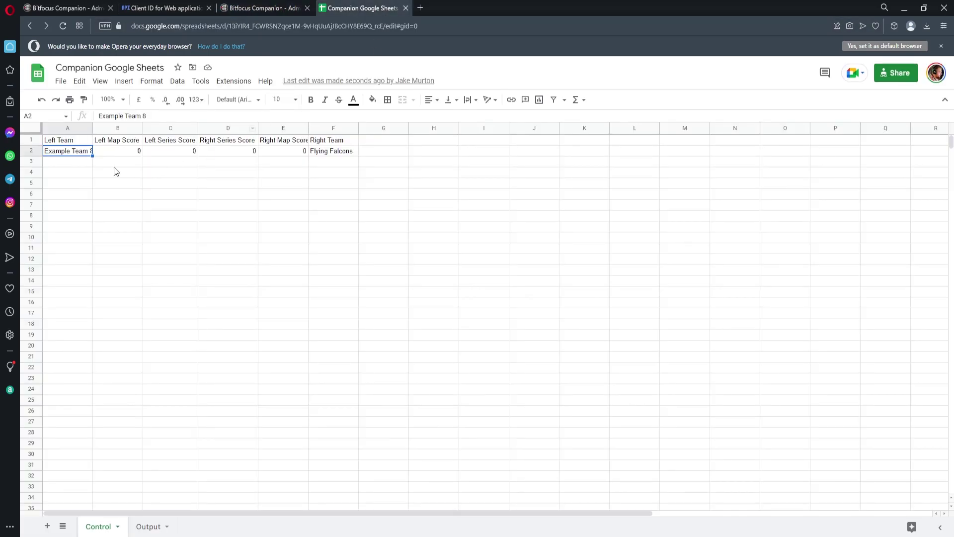
left_click(245, 9)
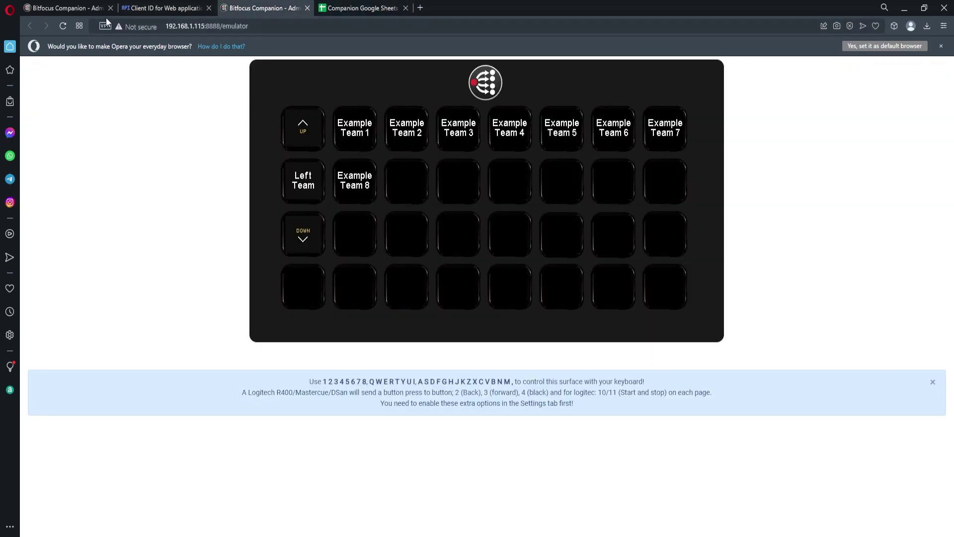
left_click(88, 10)
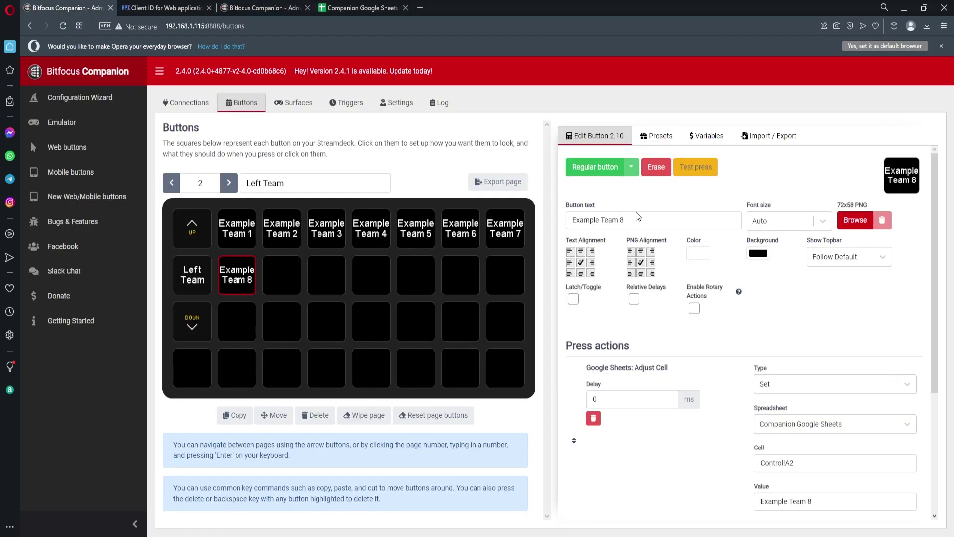
Step: Paste the Example Team 1 button onto the Right Team page and mark its cell reference's column
left_click(238, 227)
left_click(229, 183)
key("ctrl+v")
left_click(794, 467)
mouse_move(794, 464)
left_mouse_down()
mouse_move(781, 465)
mouse_move(801, 458)
left_mouse_up()
left_click(350, 8)
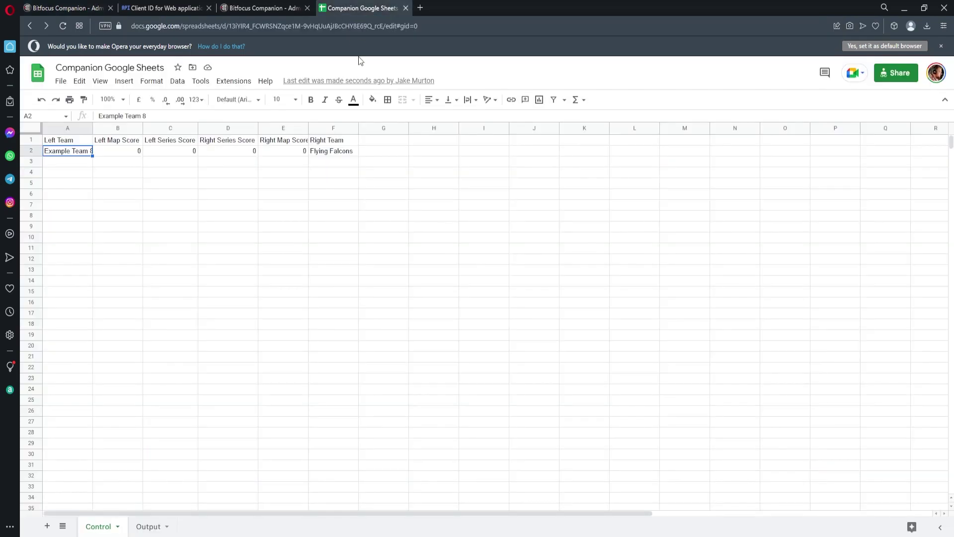
Step: Change the Right Team button's target cell to Control!F2
left_click(76, 8)
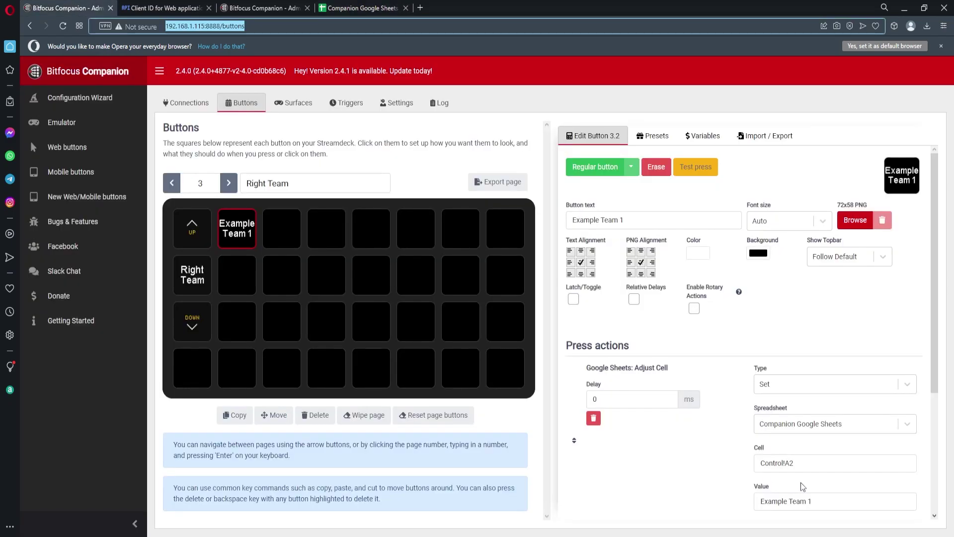
left_click_drag(791, 462, 789, 459)
type("F")
left_click(666, 446)
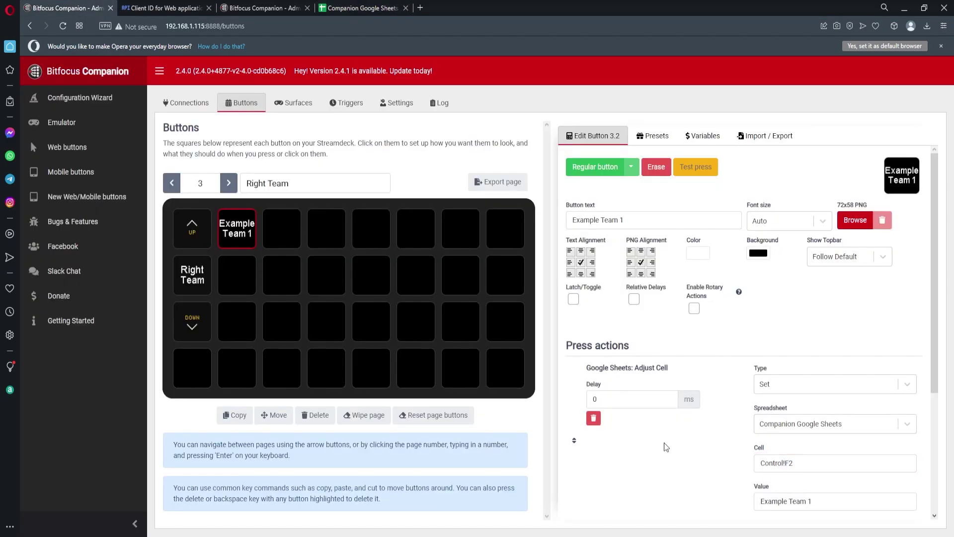
Step: Paste a copy into slot 3.3 and make it the Example Team 2 button with value Example Team 2
left_click(280, 229)
key("ctrl+v")
left_click(625, 219)
key("BackSpace")
type("2")
left_click(813, 500)
type("2")
left_click(621, 491)
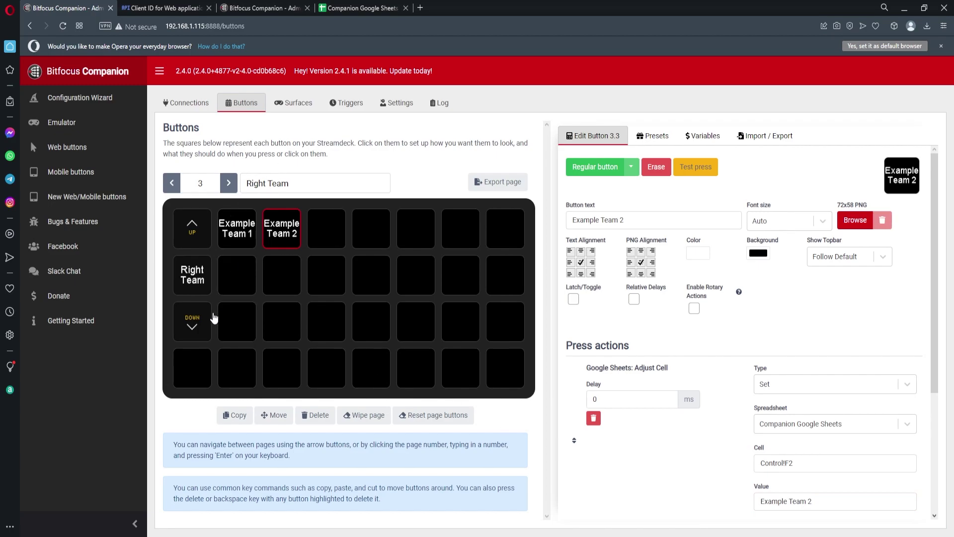
Step: Test the Right Team page in the Emulator and confirm Example Team 2 appears in F2
left_click(282, 9)
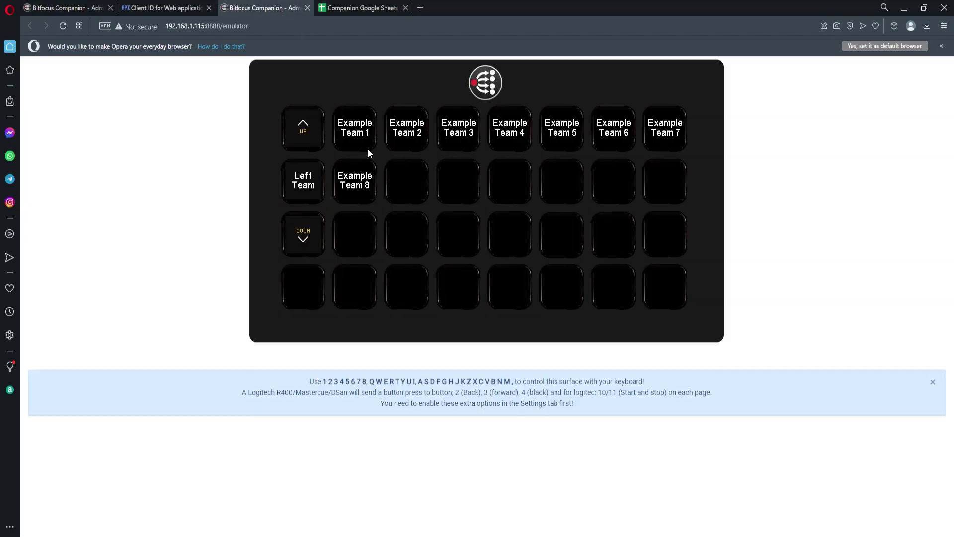
left_click(300, 236)
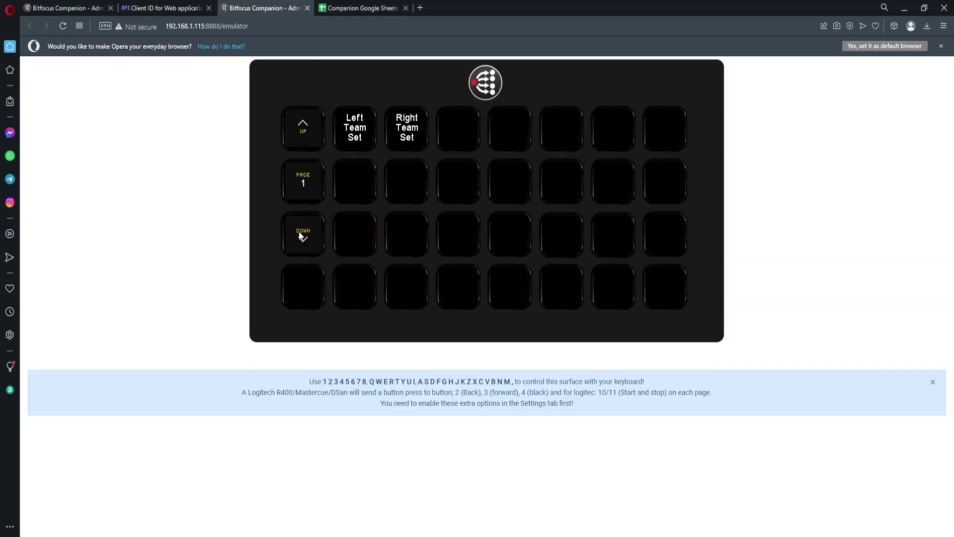
left_click(414, 141)
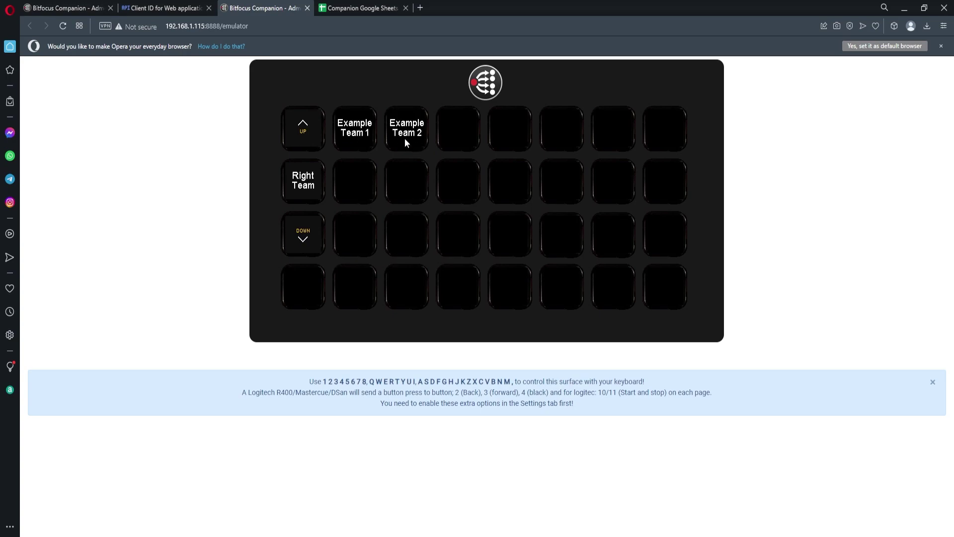
left_click(368, 8)
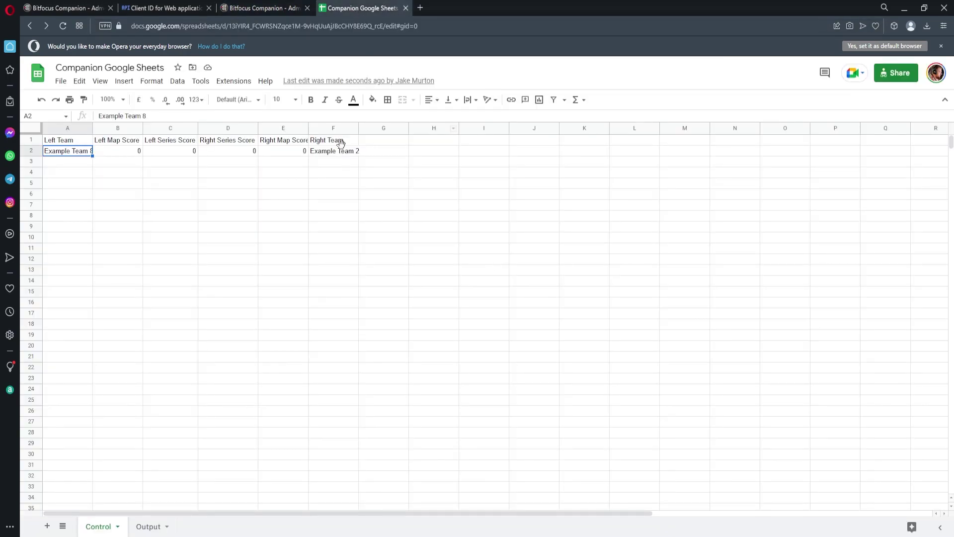
left_click(343, 152)
key("ctrl+Tab")
left_click(209, 320)
Step: Create a regular button labelled 'Left Score +1' on page 1
left_click(172, 182)
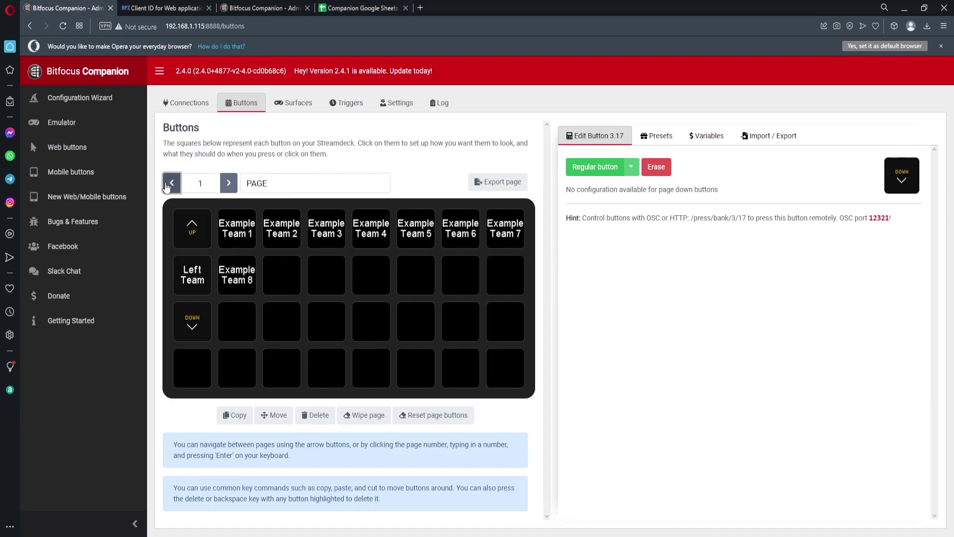
left_click(172, 183)
left_click(246, 290)
left_click(595, 167)
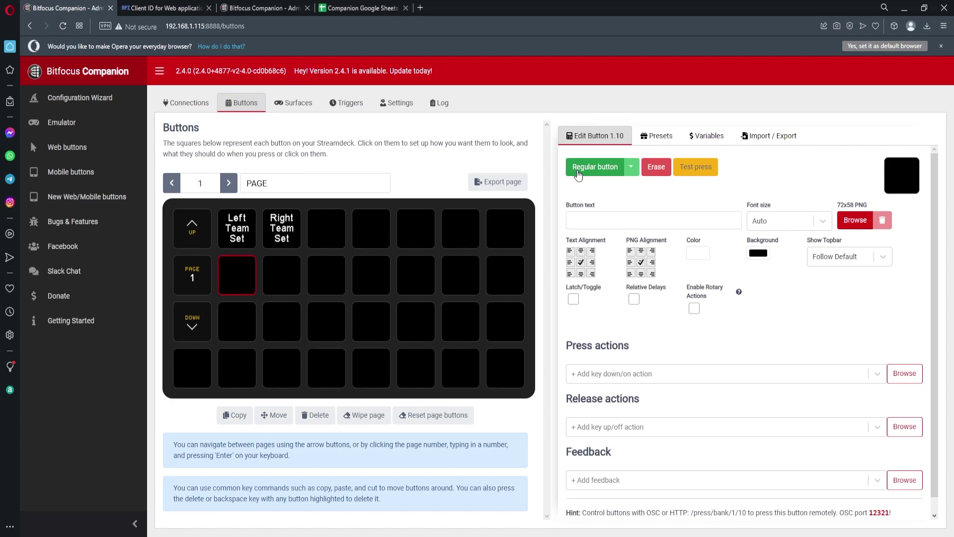
left_click(579, 221)
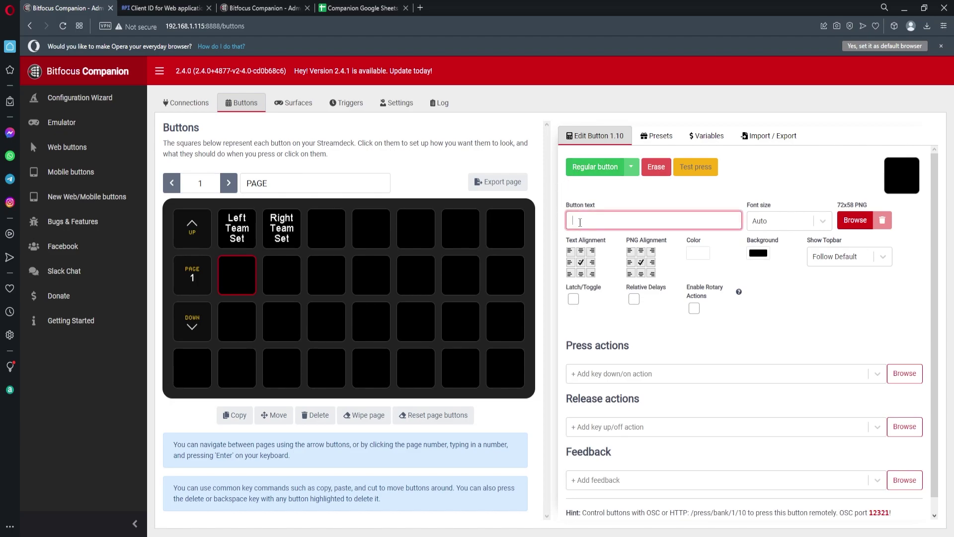
type("Left")
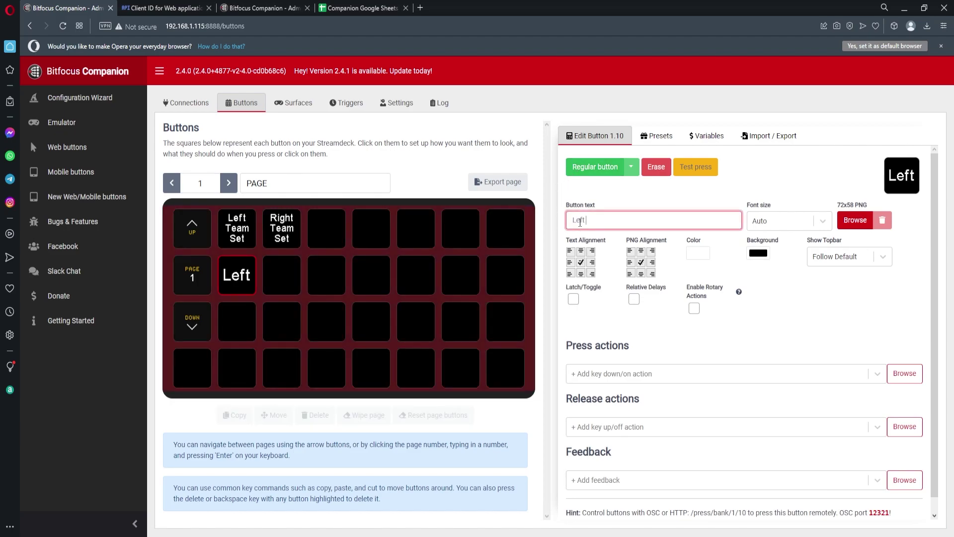
type(" Score +1")
Step: Add a Google Sheets Adjust Cell action set to Increase on the Companion Google Sheets spreadsheet
left_click(600, 381)
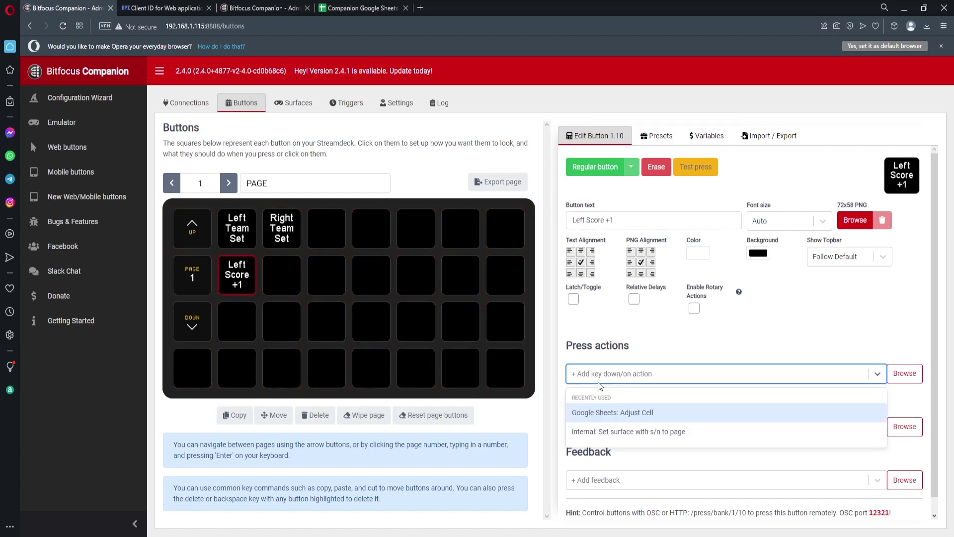
left_click(613, 412)
scroll(767, 338, "down", 2)
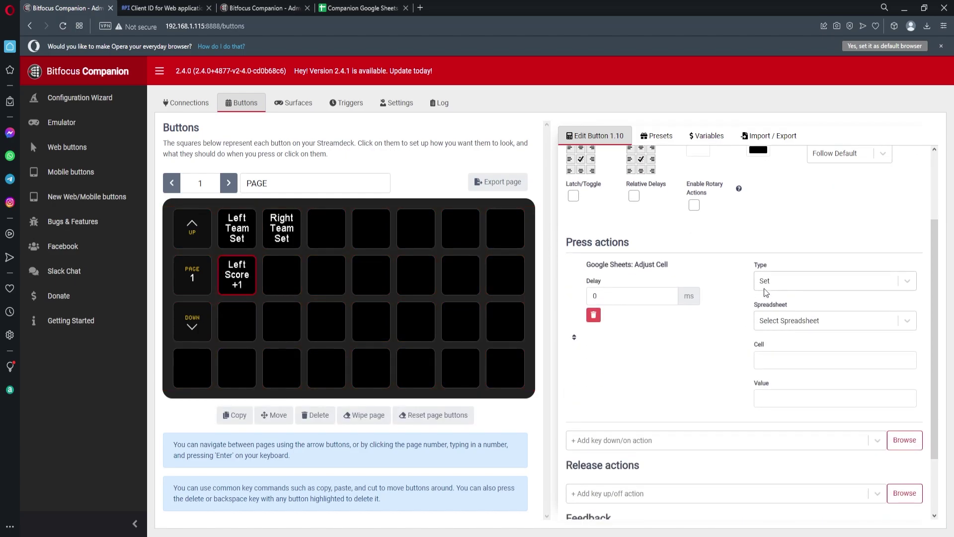
left_click(765, 291)
left_click(770, 326)
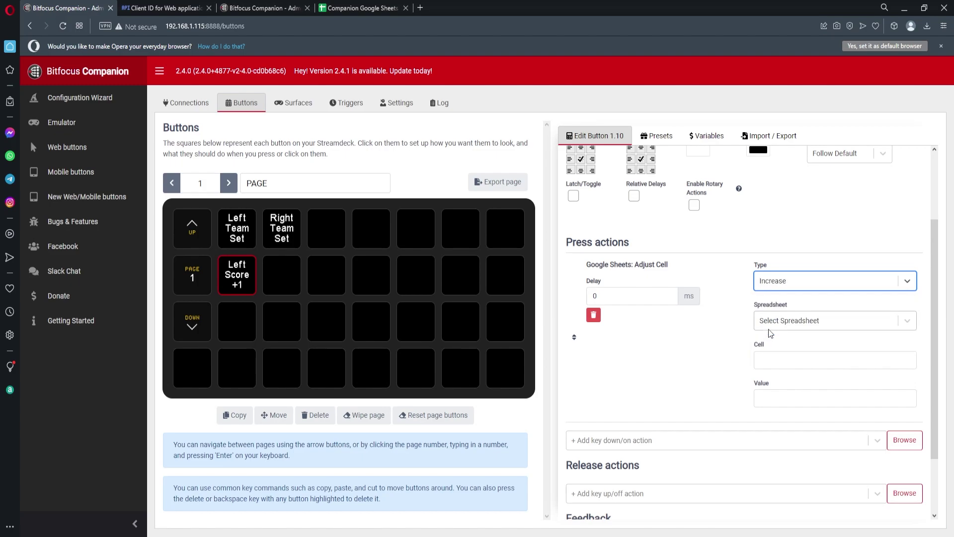
left_click(759, 327)
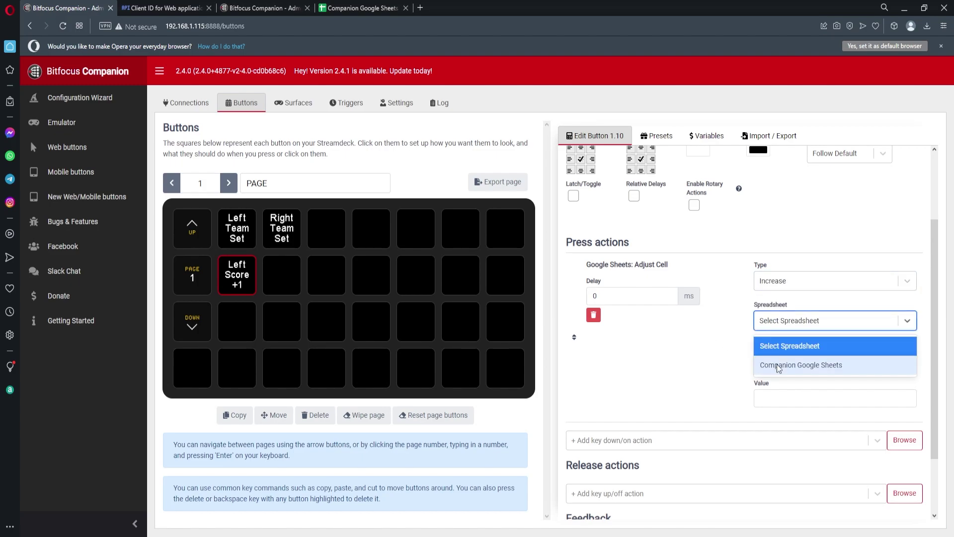
left_click(778, 365)
Step: Look up the Left Map Score cell and set the action to Control!B2 with value 1
left_click(359, 9)
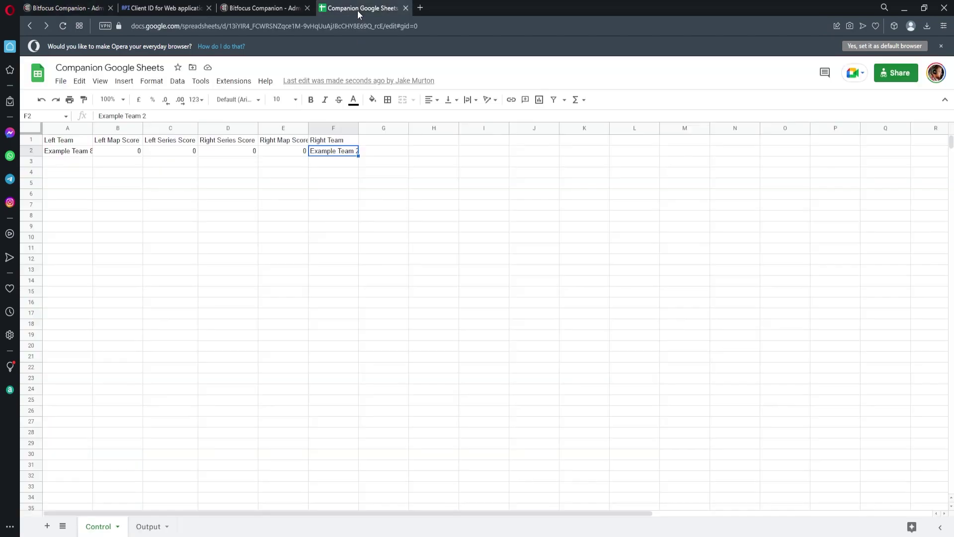
left_click(110, 152)
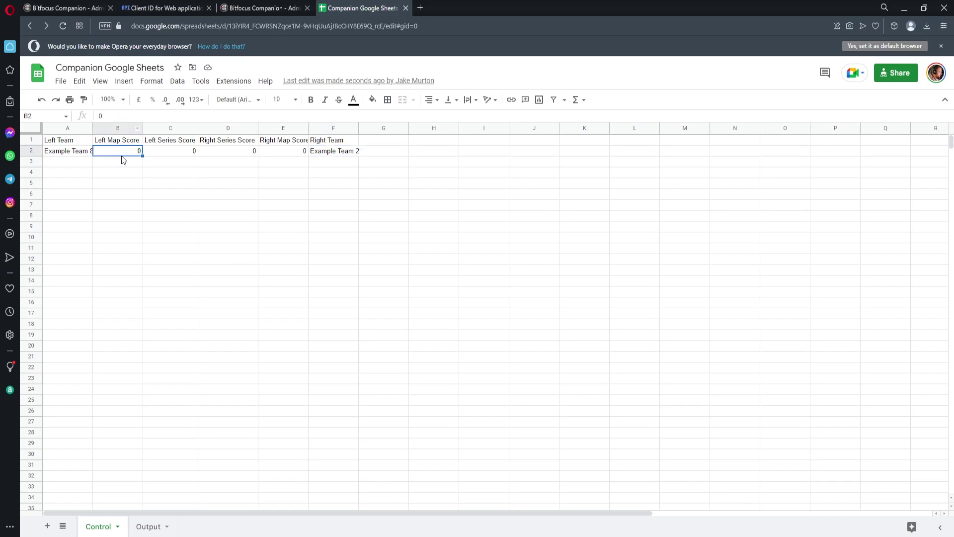
left_click(70, 10)
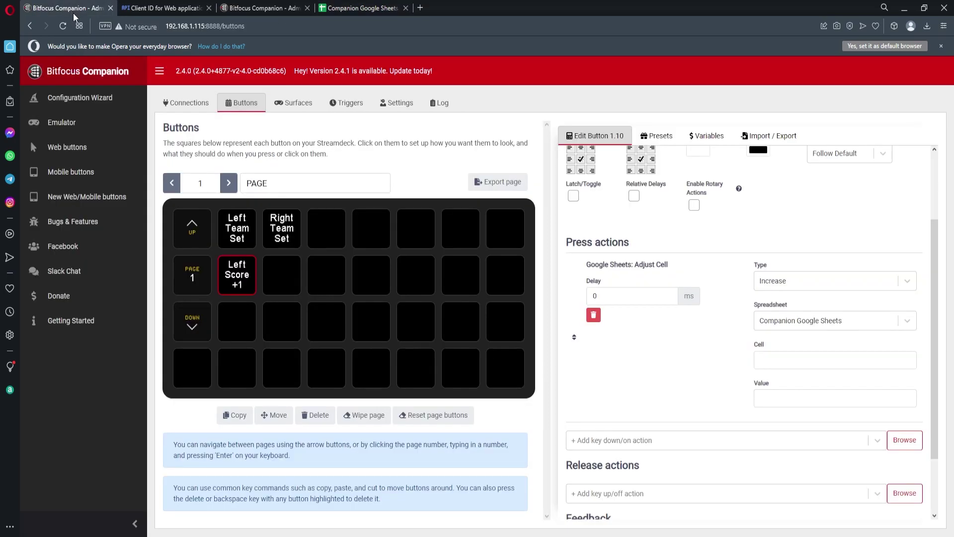
left_click(782, 367)
type("Control!B2")
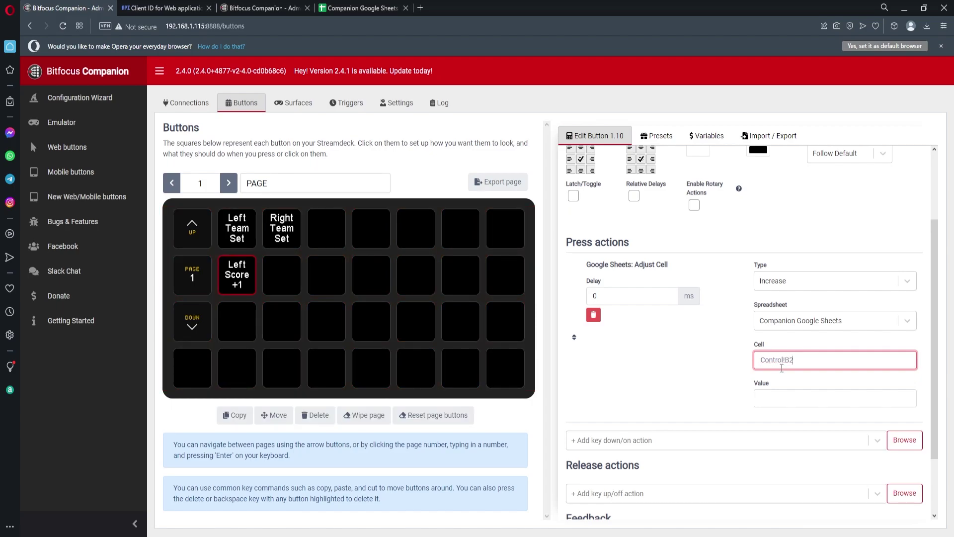
left_click(797, 396)
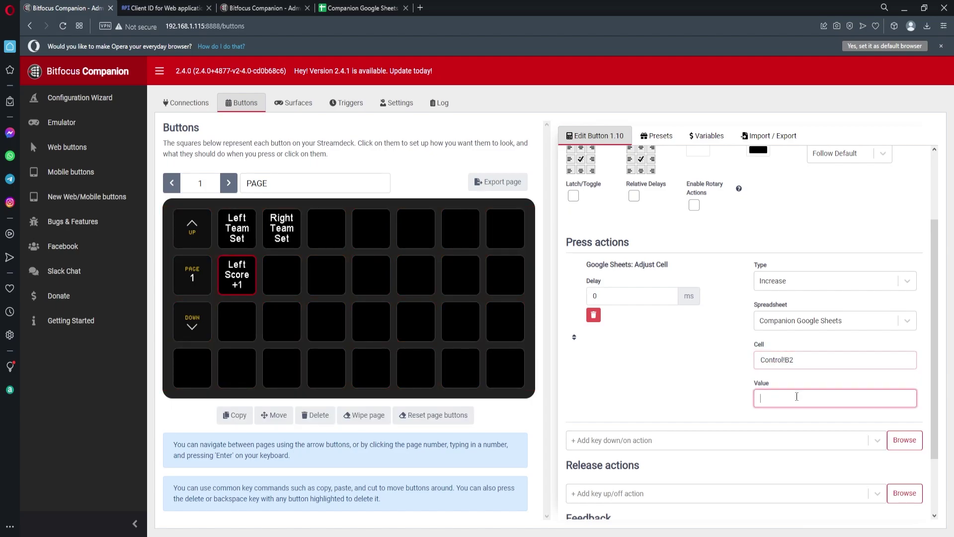
left_click(708, 392)
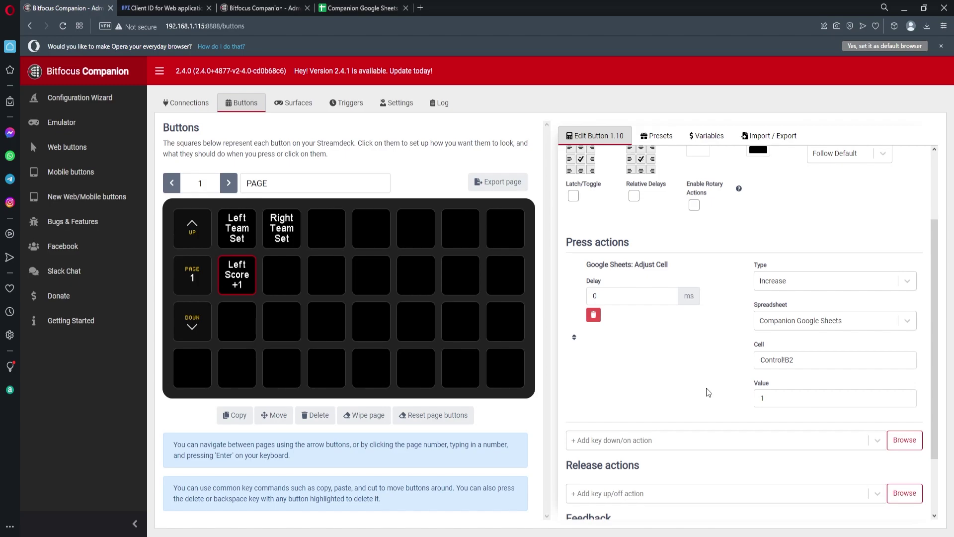
Step: Paste a copy of Left Score +1 beside it and rename it 'Right Score +1'
left_click(249, 278)
left_click(269, 279)
key("ctrl+v")
double_click(583, 220)
type("Right")
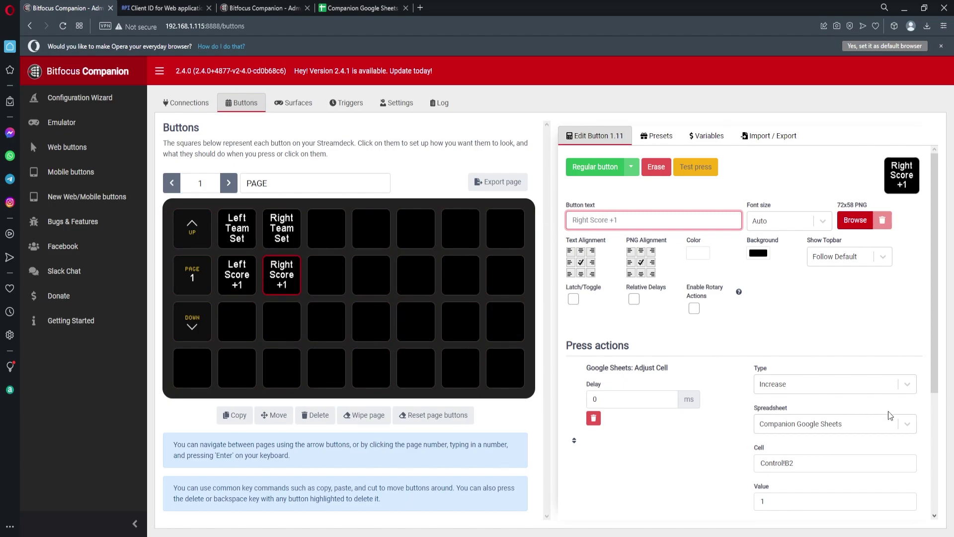
Step: Point the Right Score +1 button at the Right Map Score cell Control!E2
left_click(837, 463)
left_click(356, 8)
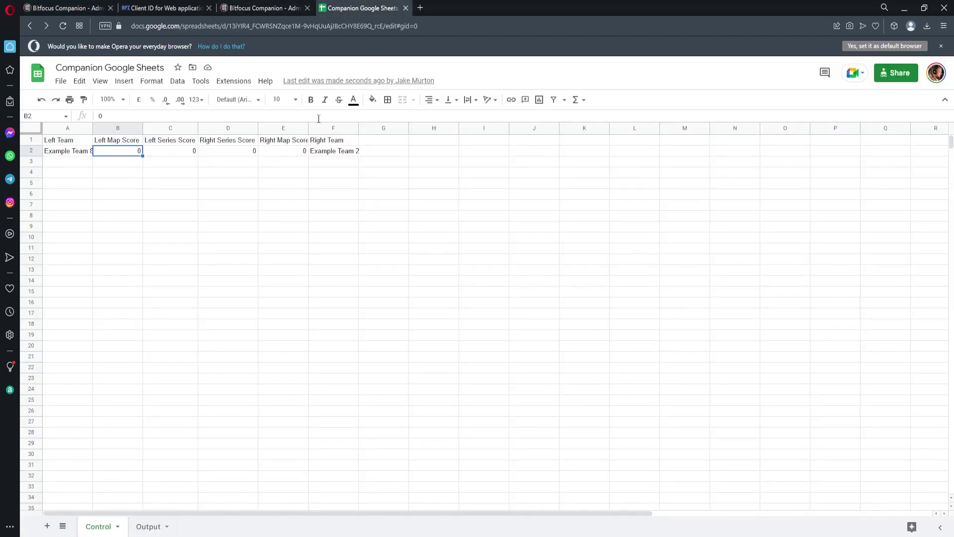
left_click(293, 152)
left_click(65, 7)
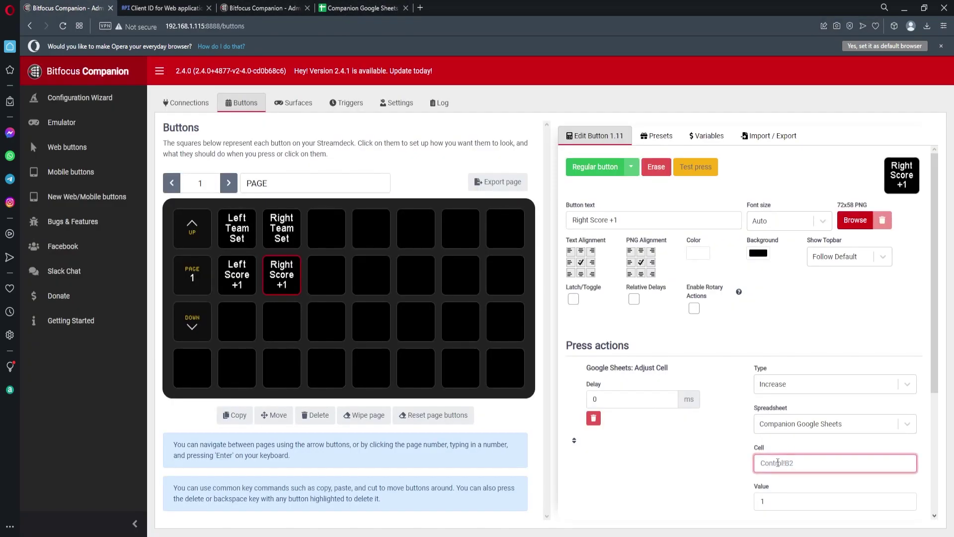
scroll(788, 462, "down", 2)
Step: Reload the Emulator, press both score buttons, and check B2 and E2 update in the sheet
left_click(268, 8)
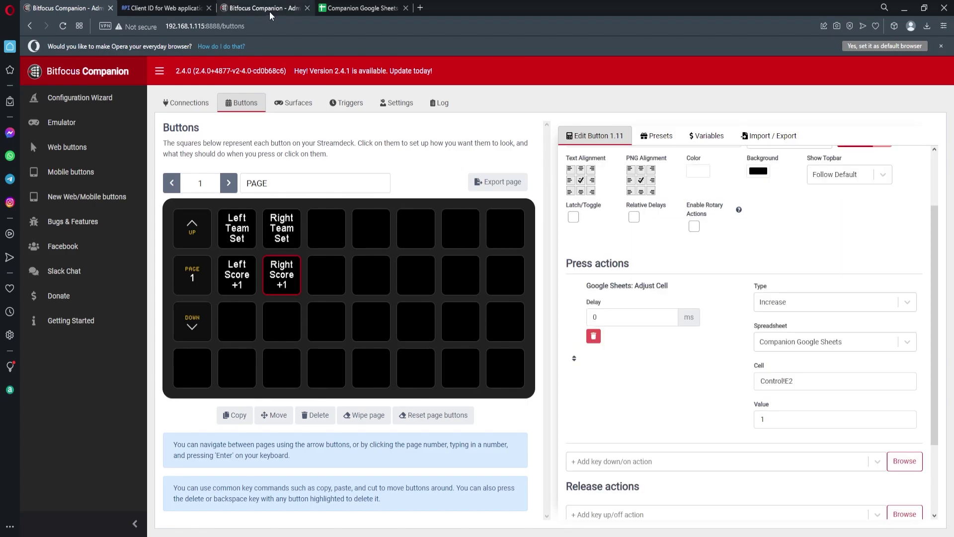
left_click(290, 237)
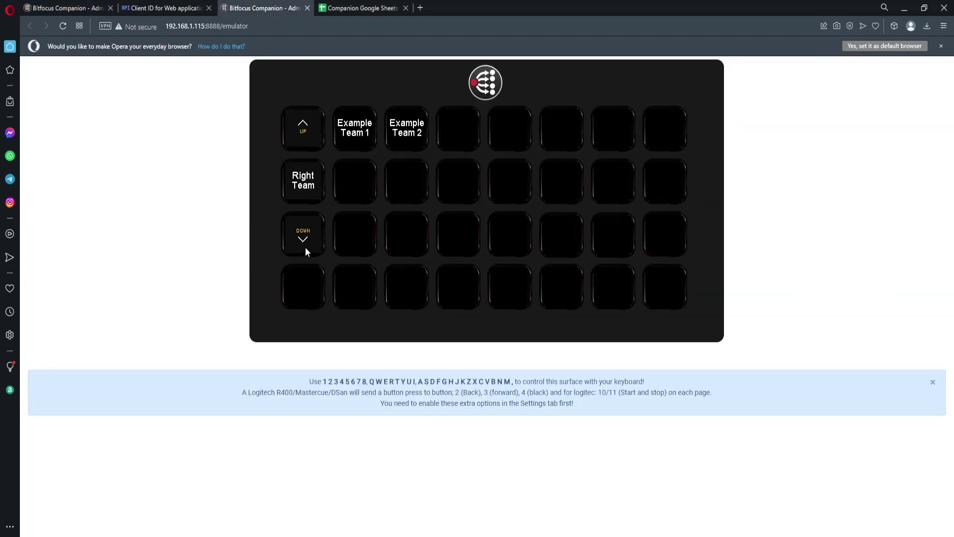
left_click(346, 9)
left_click(117, 150)
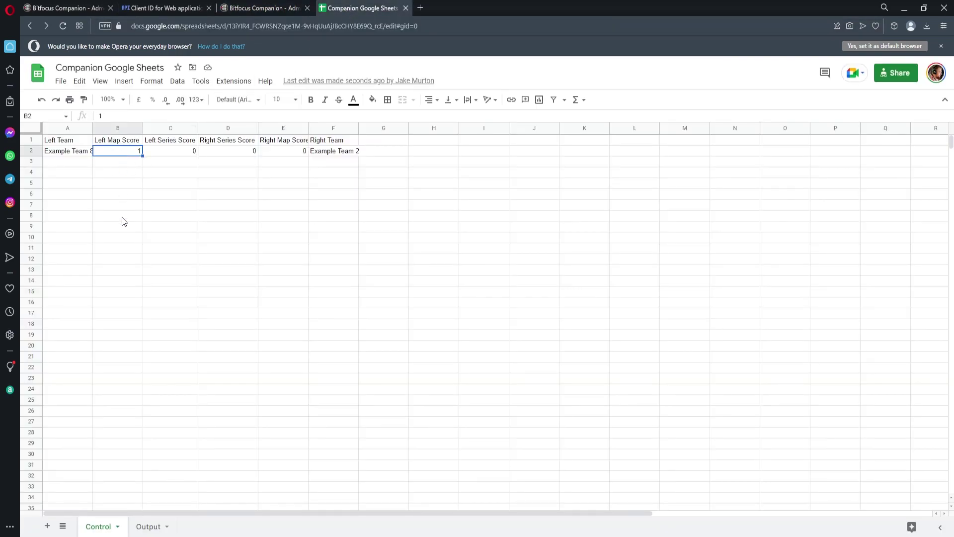
left_click(253, 9)
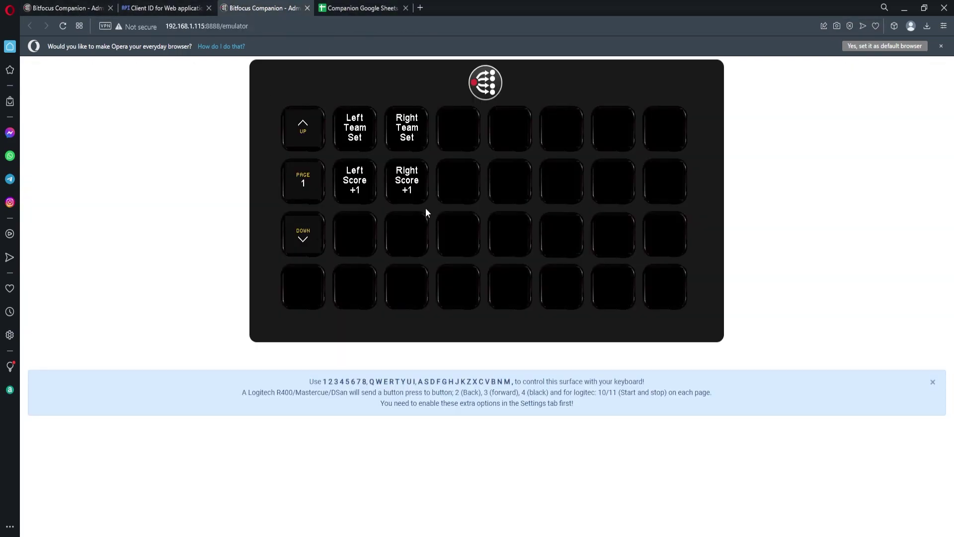
left_click(378, 8)
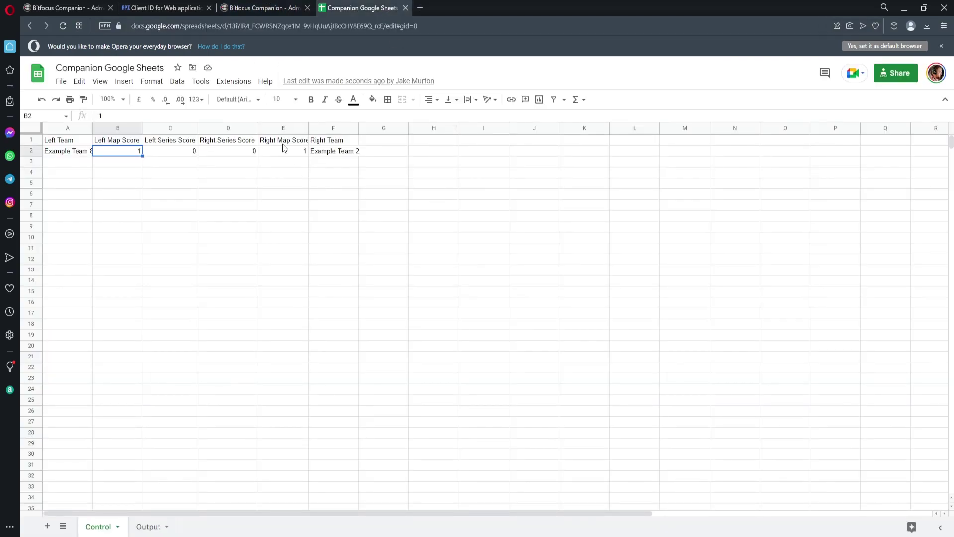
left_click(64, 9)
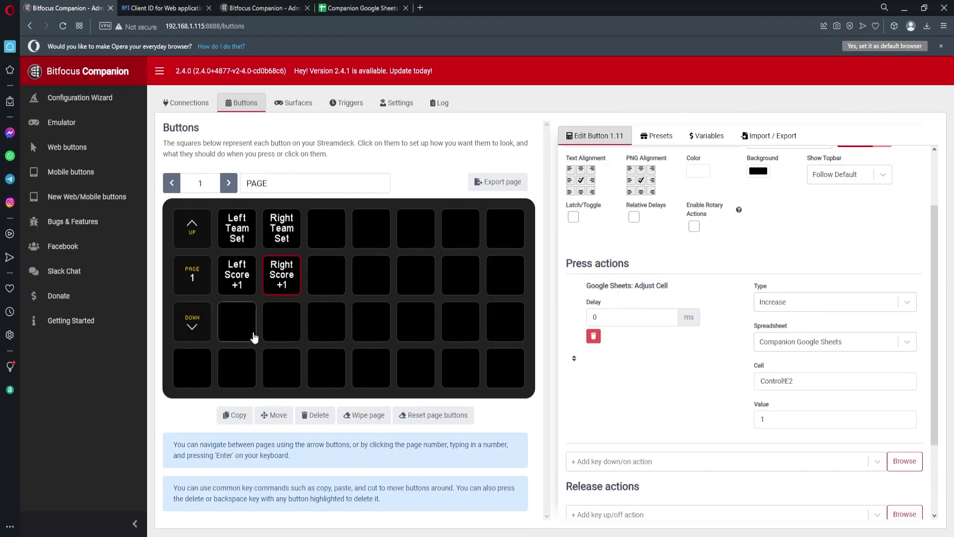
Step: Paste copies of Left Score +1 and Right Score +1 into the row below
left_click(243, 281)
left_click(240, 335)
key("ctrl+v")
left_click(286, 283)
key("ctrl+c")
left_click(291, 326)
key("ctrl+v")
Step: Relabel the two copies 'Left Score -1' and 'Right Score -1'
left_click(240, 320)
double_click(609, 220)
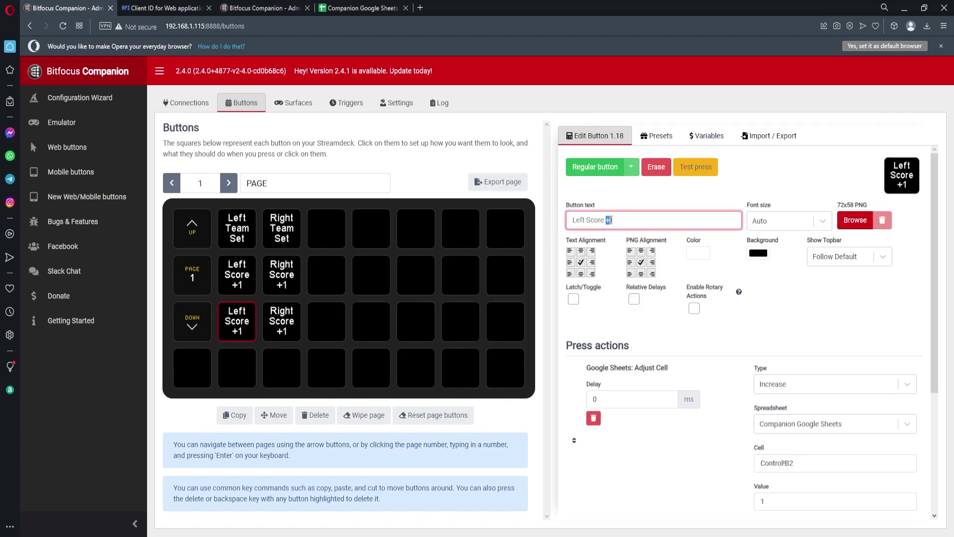
type("-1")
left_click(282, 321)
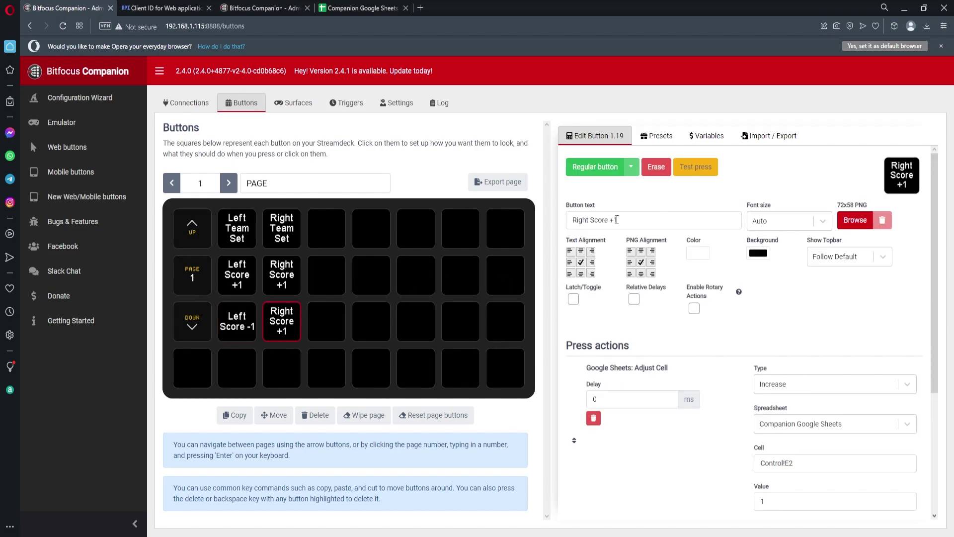
double_click(614, 220)
type("-1")
Step: Set the adjustment type of both -1 buttons to Decrease
left_click(824, 384)
left_click(781, 450)
left_click(247, 319)
left_click(825, 384)
left_click(782, 450)
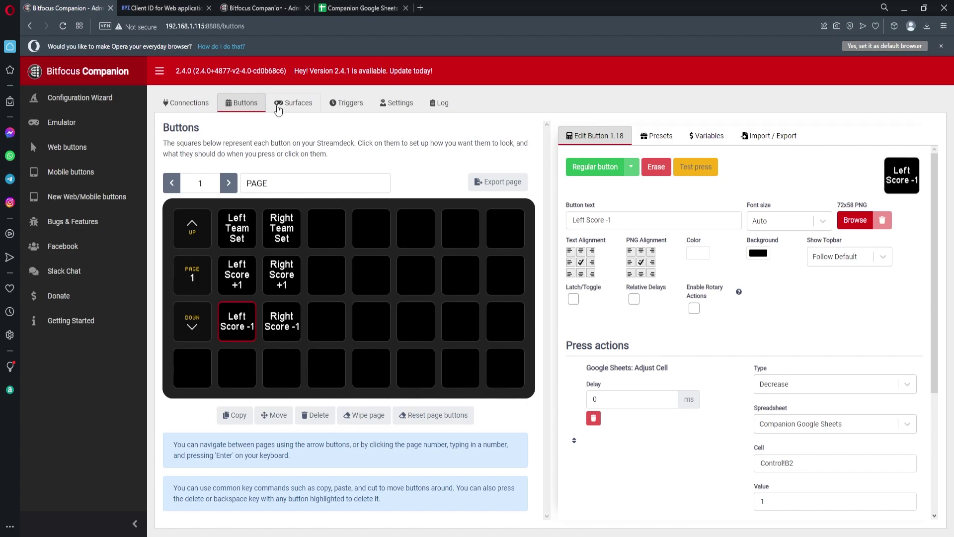
Step: Press a score-decrease button in the emulator and confirm the scores drop to 0 in the sheet
left_click(263, 8)
left_click(395, 238)
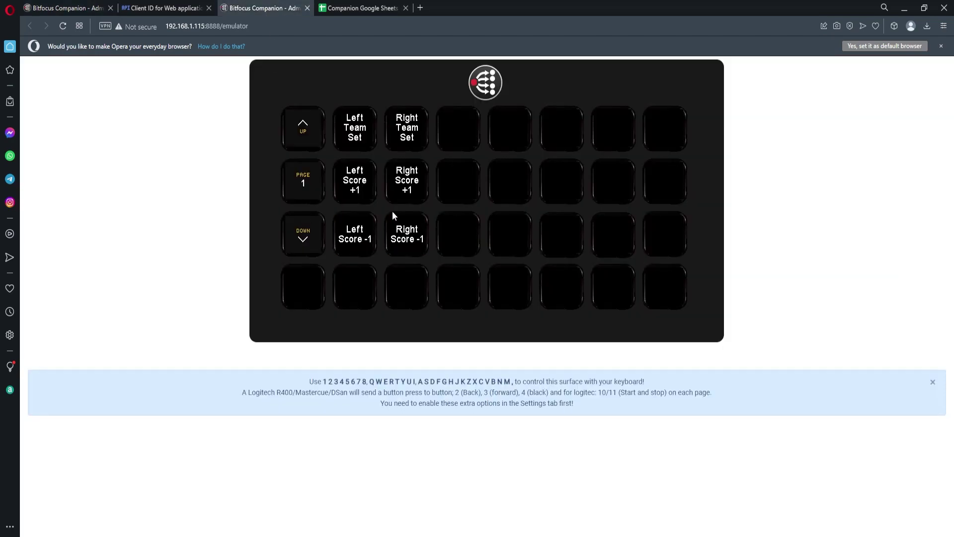
left_click(377, 8)
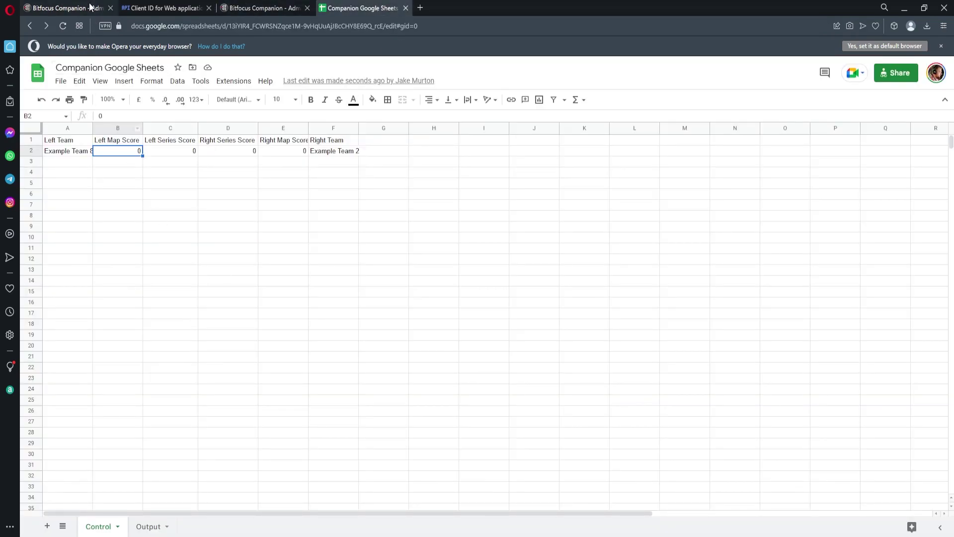
left_click(65, 8)
Step: Paste and relabel copies as 'Left Series +1' and 'Right Series +1'
left_click(330, 291)
key("ctrl+v")
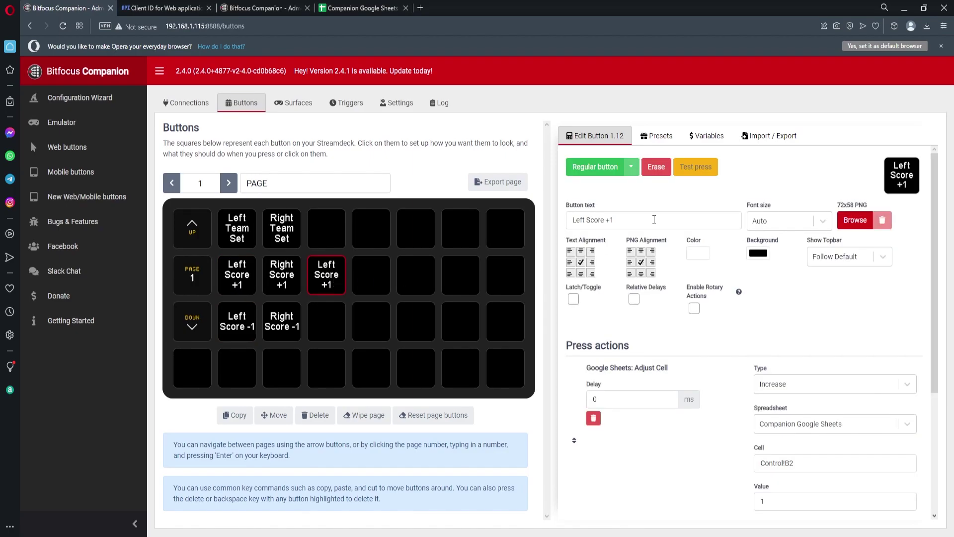
left_click_drag(588, 219, 615, 221)
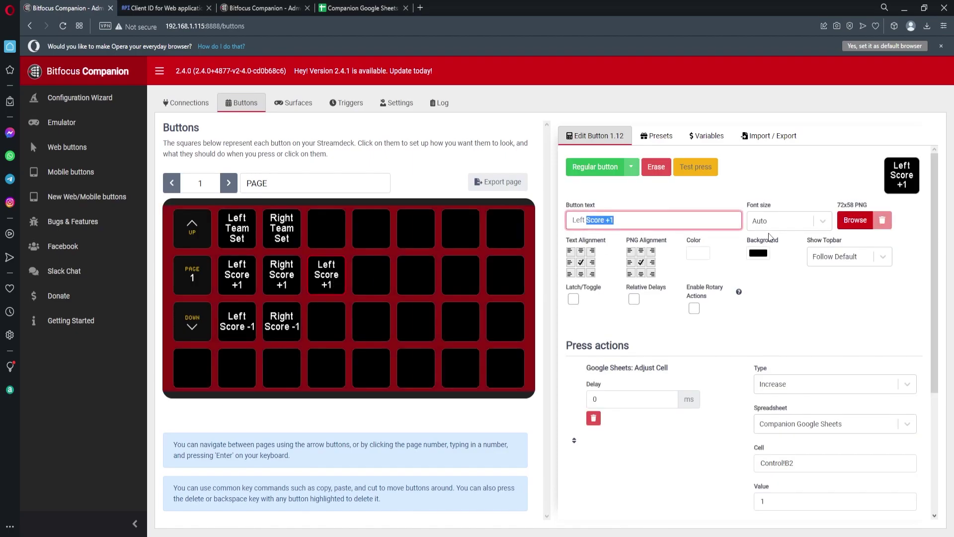
type("Seri")
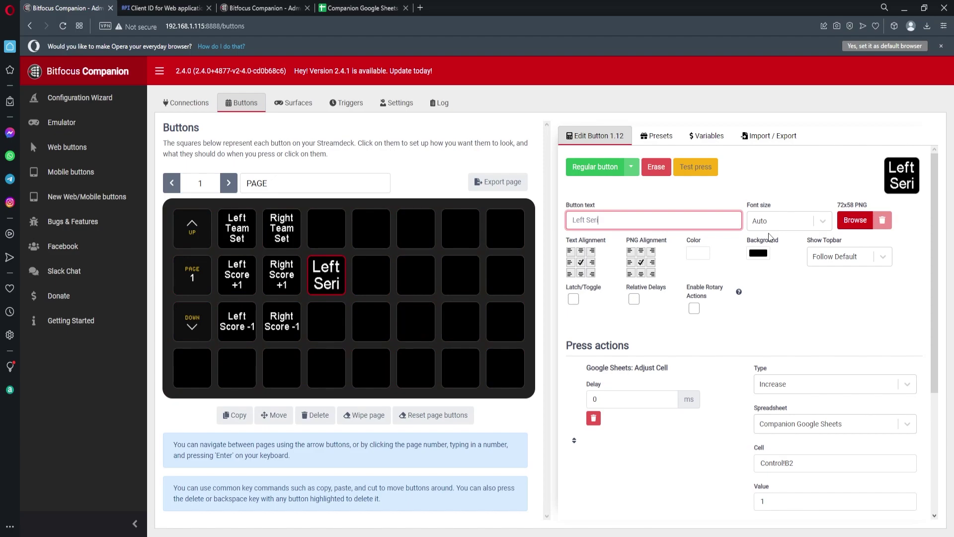
type("es +1")
left_click(330, 271)
left_click(383, 271)
key("ctrl+v")
left_click_drag(584, 219, 570, 217)
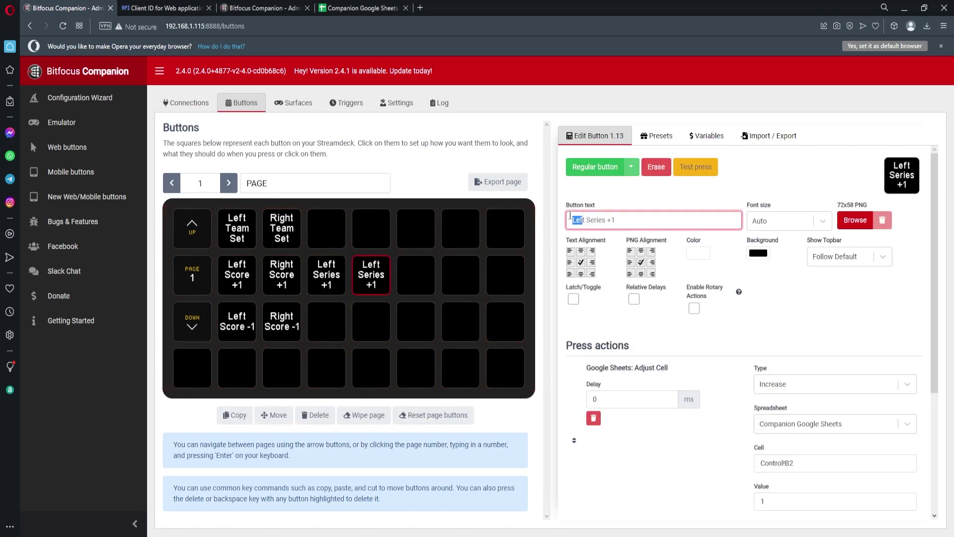
type("Right")
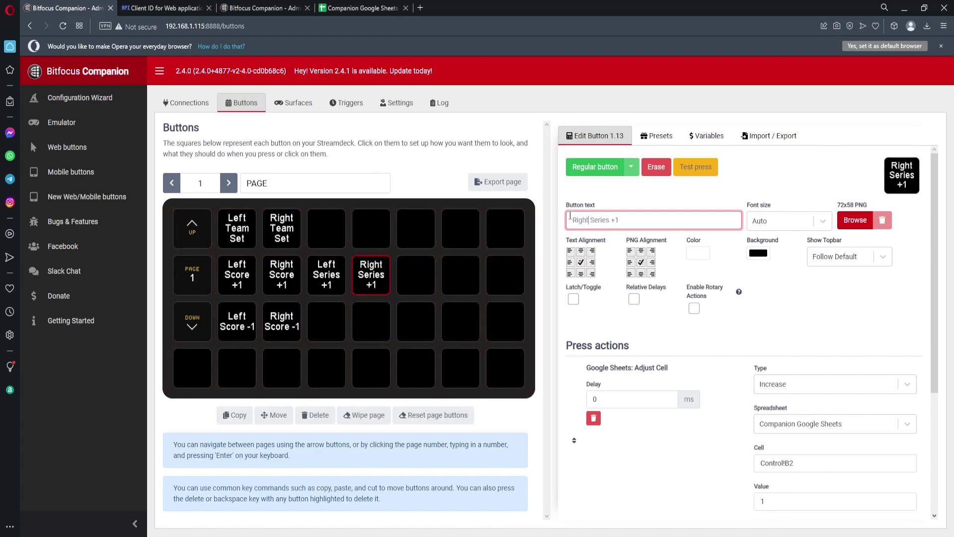
Step: Set the target cells to Control!C2 for Left Series +1 and Control!D2 for Right Series +1
left_click(326, 274)
left_click(787, 463)
left_click(371, 274)
left_click(789, 462)
left_click(329, 280)
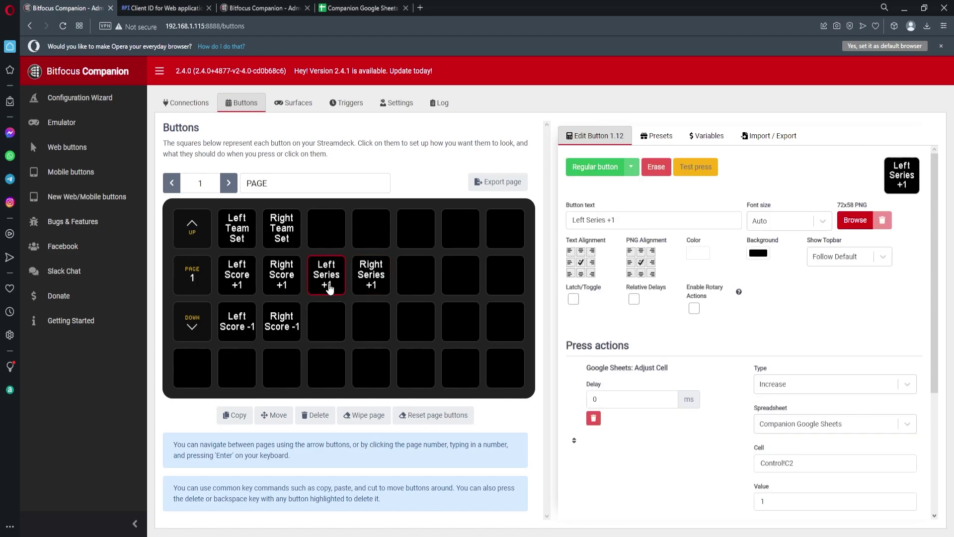
Step: Paste copies of both Series +1 buttons into the row below
left_click(328, 324)
left_click(323, 274)
left_click(329, 325)
key("ctrl+v")
left_click(363, 278)
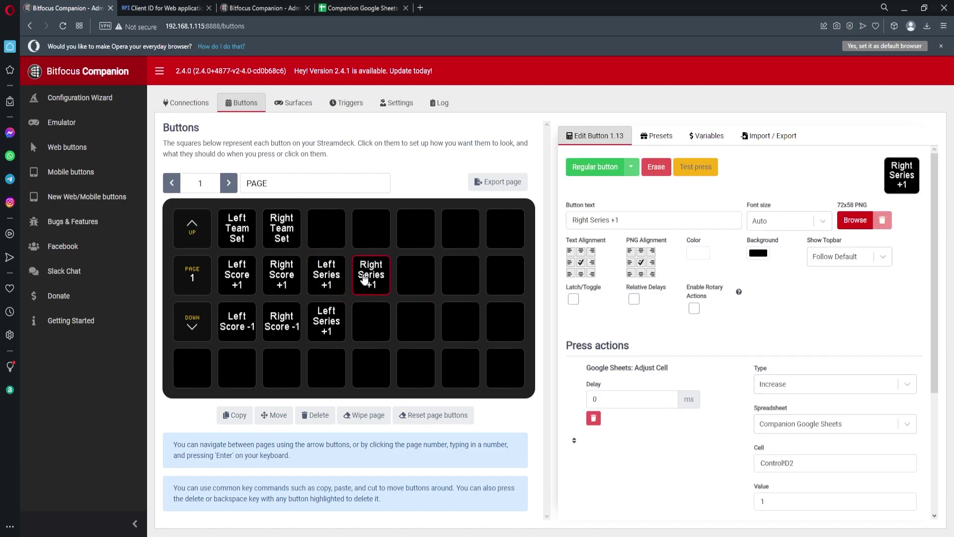
left_click(370, 332)
key("ctrl+v")
Step: Relabel the copies 'Left Series -1' and 'Right Series -1'
left_click(329, 323)
left_click(611, 220)
type("-")
left_click(367, 318)
left_click(614, 220)
key("BackSpace")
type("-")
Step: Set both Series -1 buttons to Decrease, then show the Surfaces list
left_click(331, 319)
left_click(806, 384)
left_click(803, 447)
left_click(369, 329)
left_click(801, 387)
left_click(801, 446)
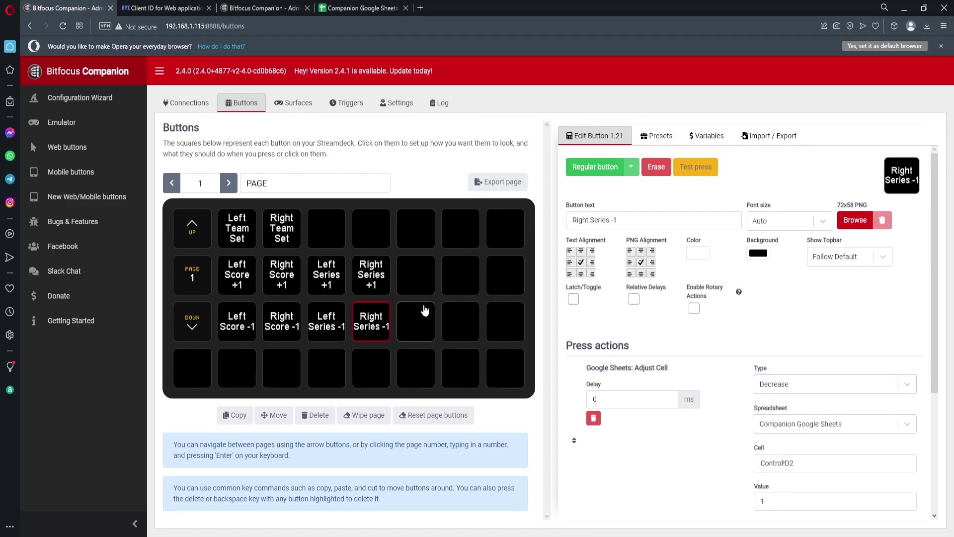
left_click(286, 105)
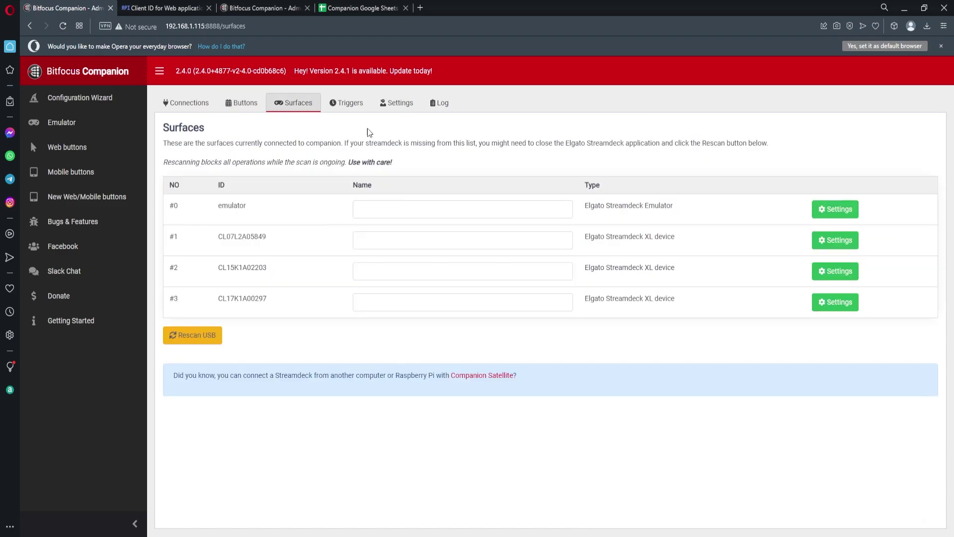
Step: Press Right Series -1 in the emulator and confirm both series scores return to 0 in the sheet
left_click(233, 104)
left_click(264, 8)
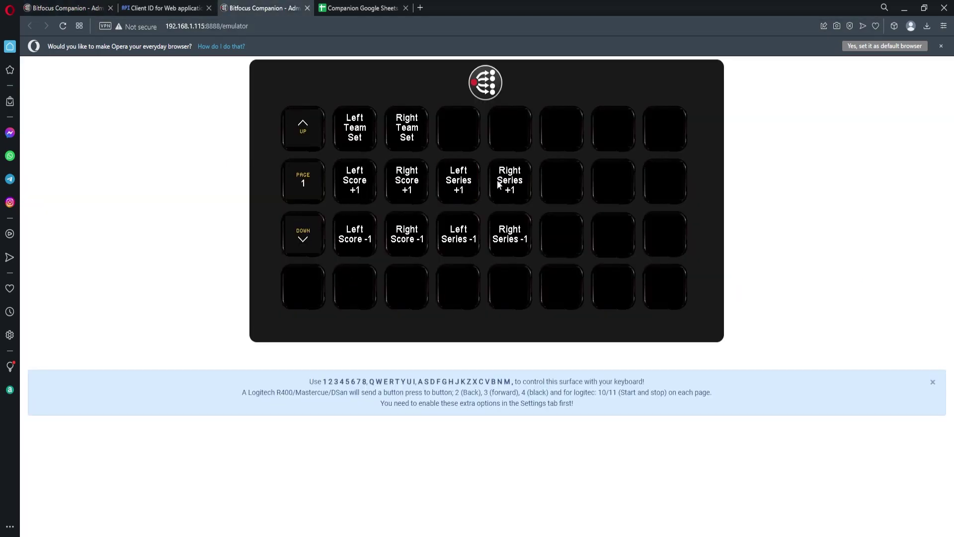
left_click(353, 9)
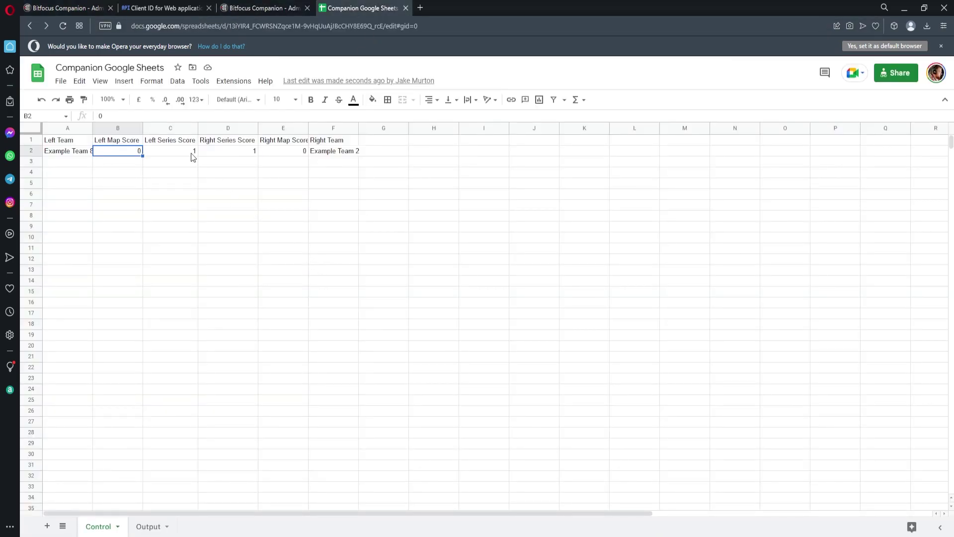
left_click(248, 8)
left_click(510, 233)
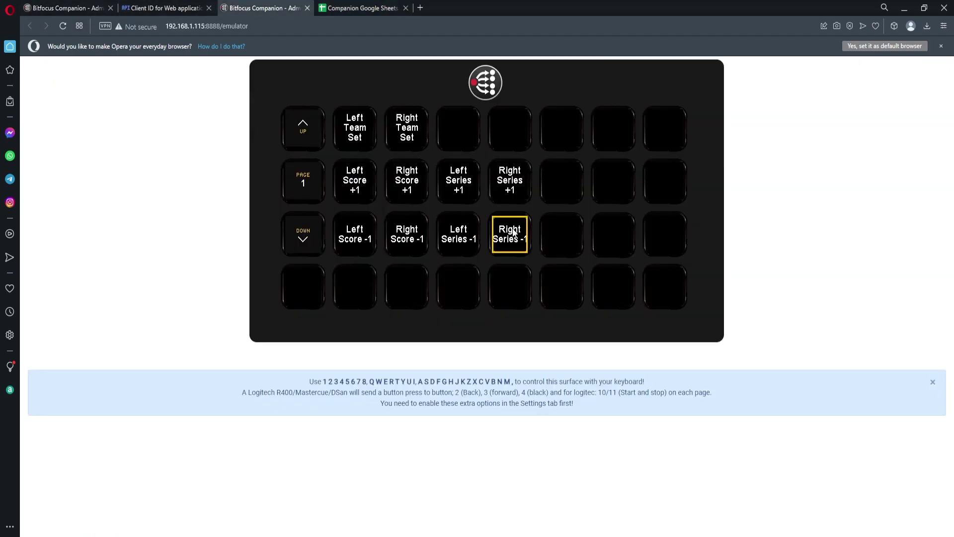
left_click(380, 10)
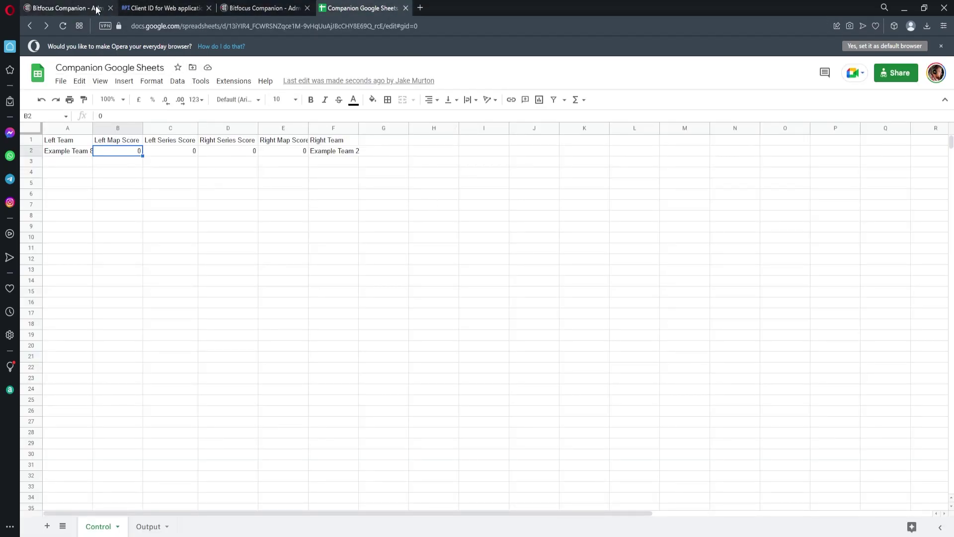
left_click(92, 8)
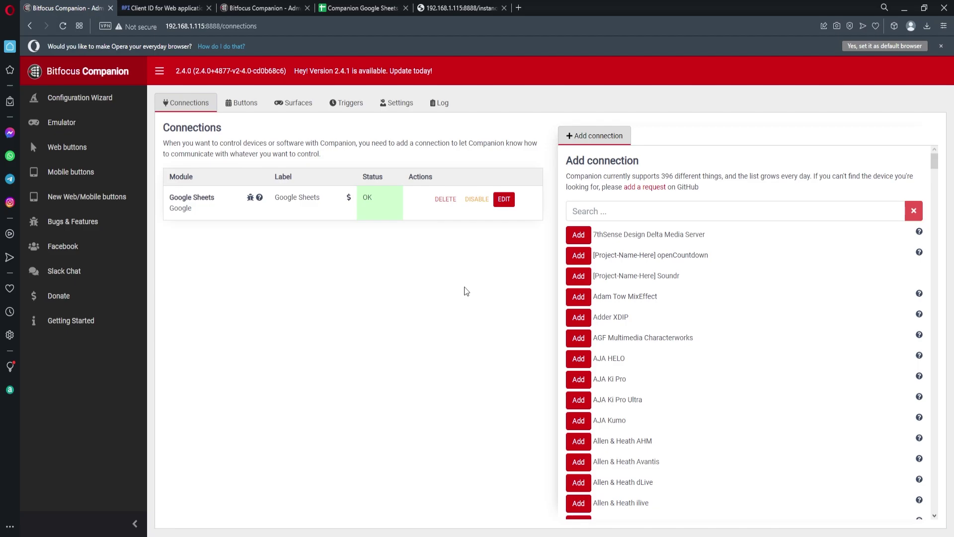
Step: Select the Google Sheets connection label and check the Companion log
left_click_drag(325, 199, 276, 197)
left_click(371, 268)
left_click(441, 102)
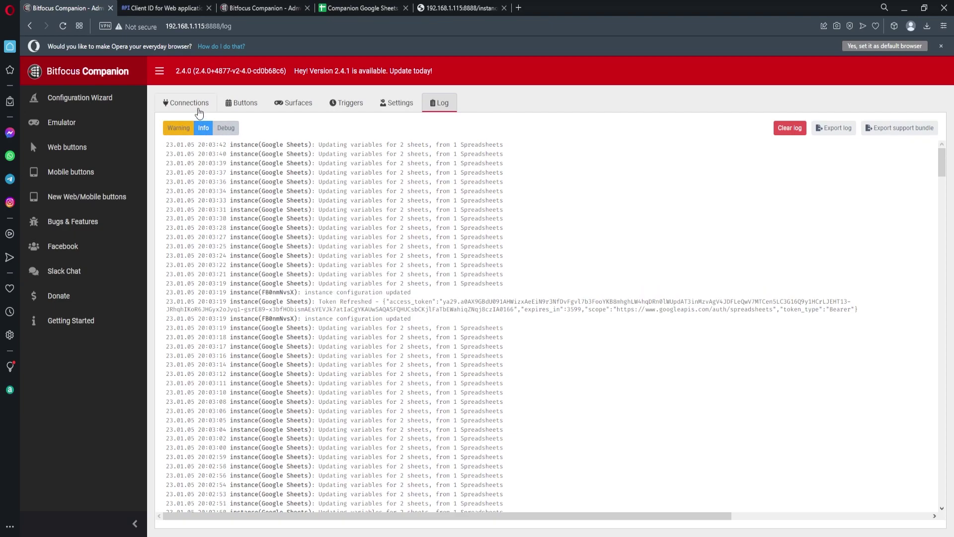
left_click(200, 113)
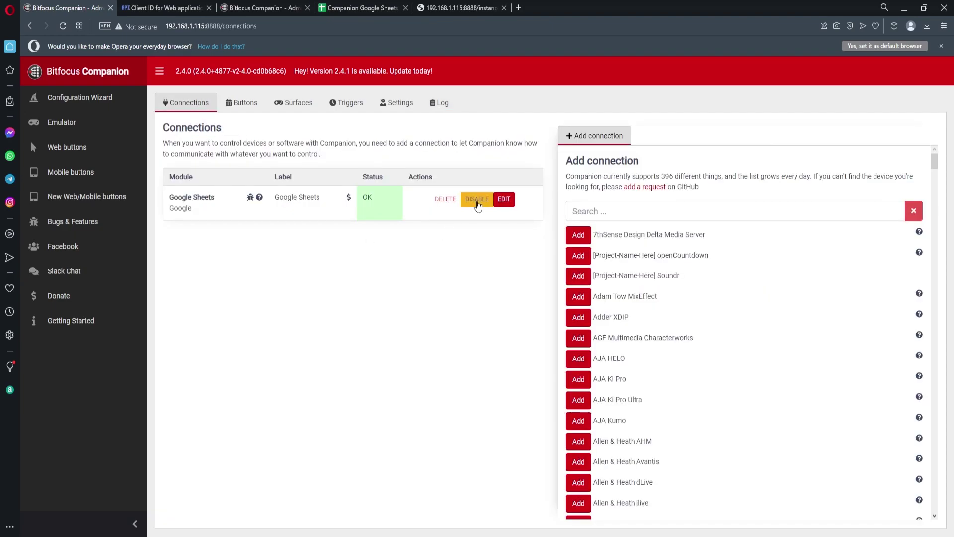
Step: Disable and re-enable the Google Sheets connection, then select its instance id in the log
left_click(477, 204)
left_click(478, 200)
left_click(439, 103)
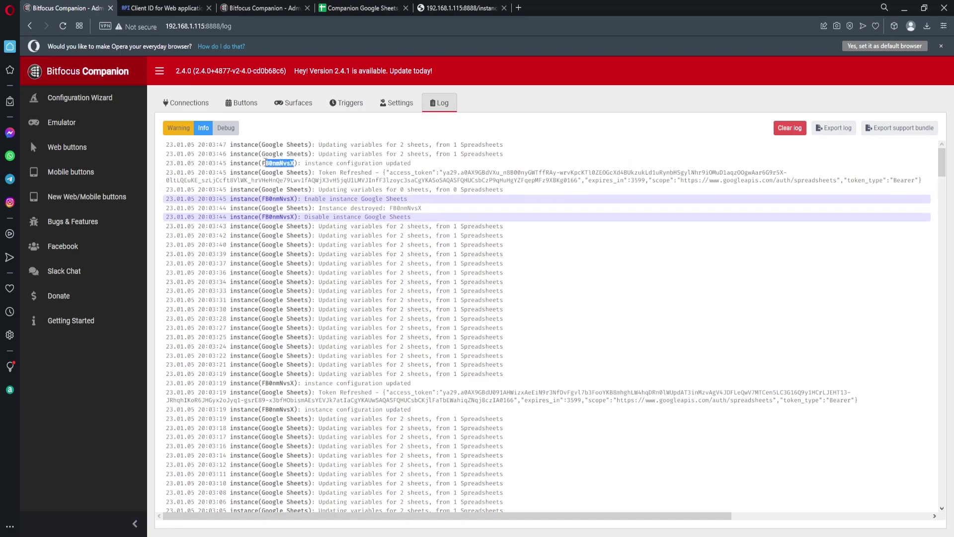
left_click_drag(262, 173, 293, 182)
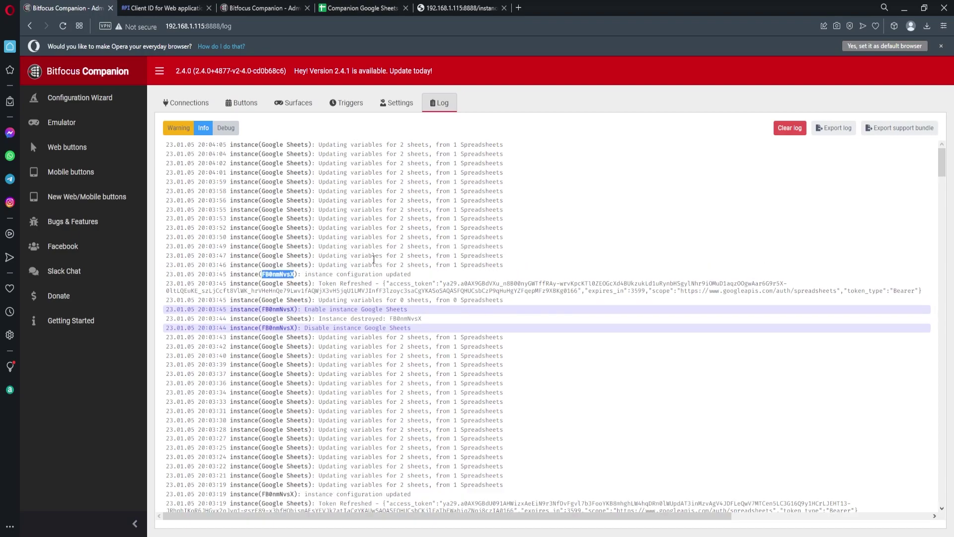
Step: On the spreadsheets JSON page, select the instance id in the address and the Output sheet's feed URL
left_click(470, 14)
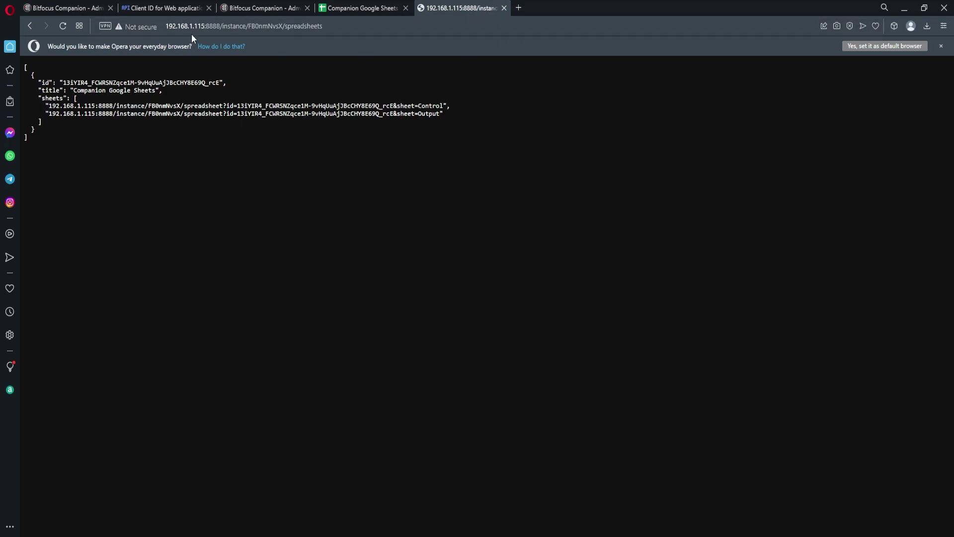
left_click_drag(219, 25, 157, 27)
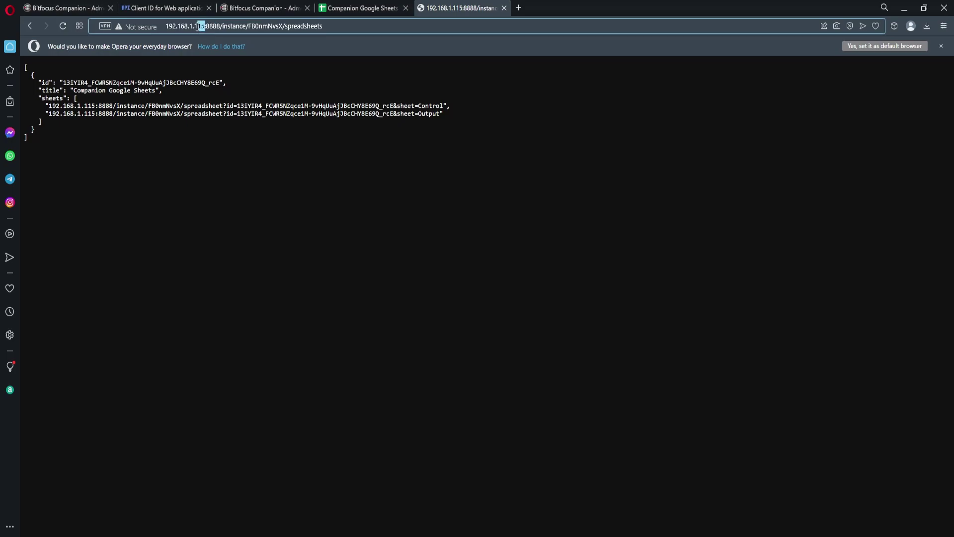
left_click(209, 26)
left_click_drag(247, 26, 282, 29)
left_click_drag(441, 114, 49, 109)
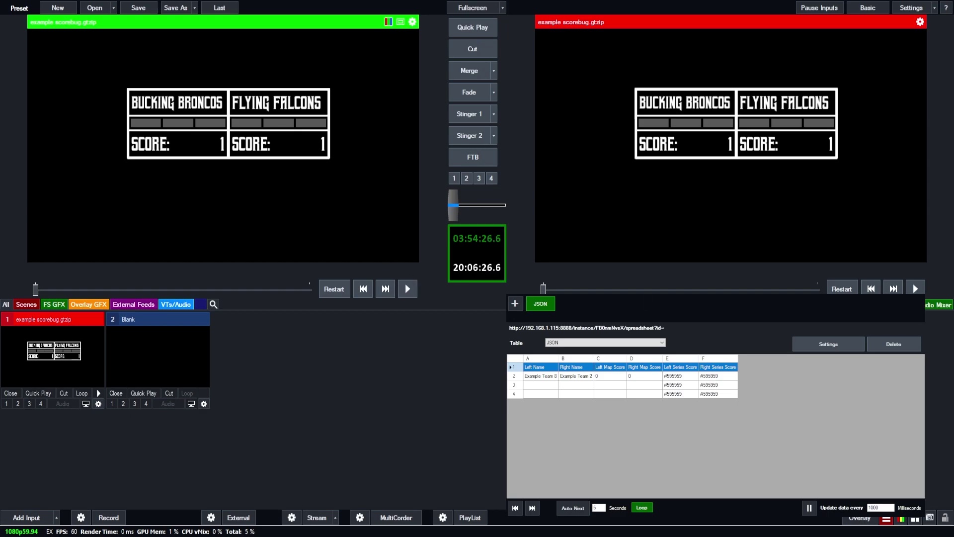
Step: Set the left team to Example Team 4 in the emulator, then raise and lower the series scores
key("alt+Tab")
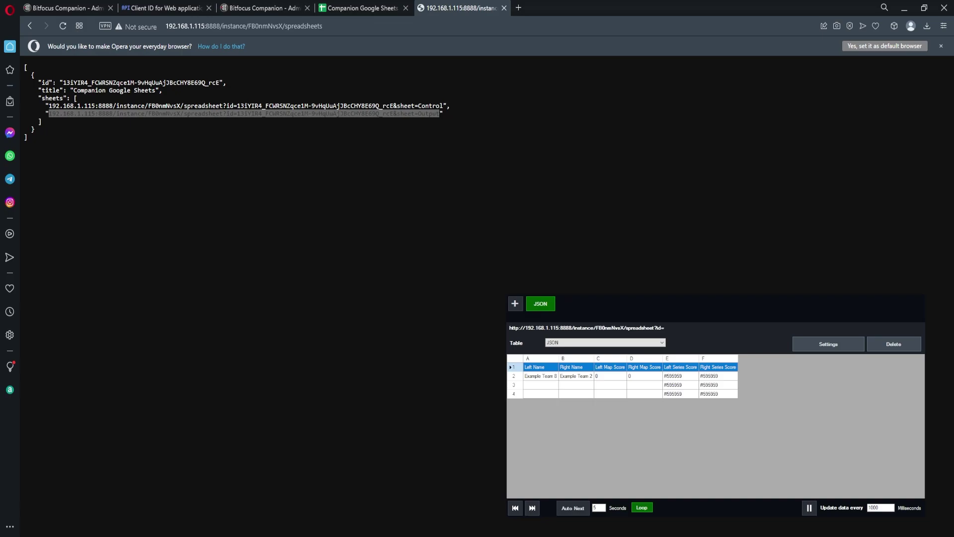
key("ctrl+Tab")
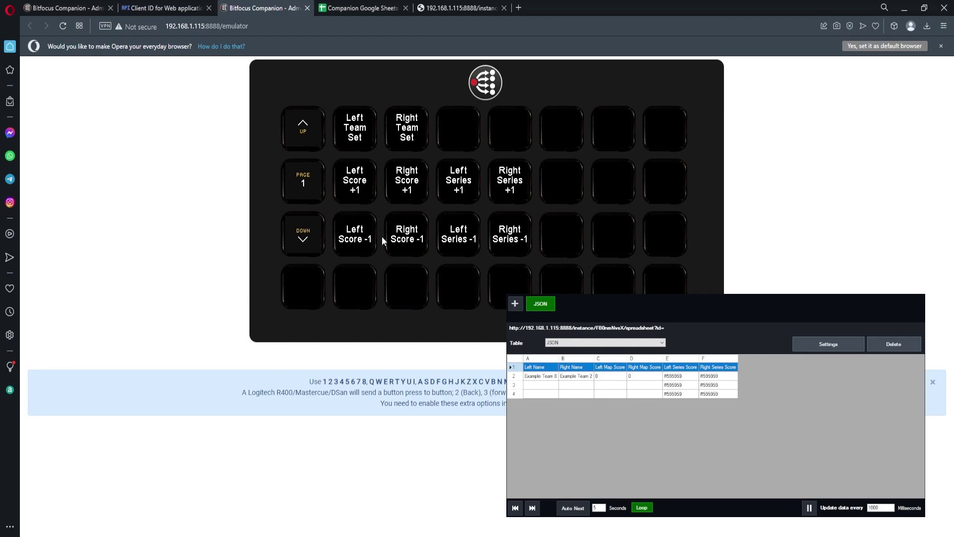
left_click(371, 135)
left_click(510, 131)
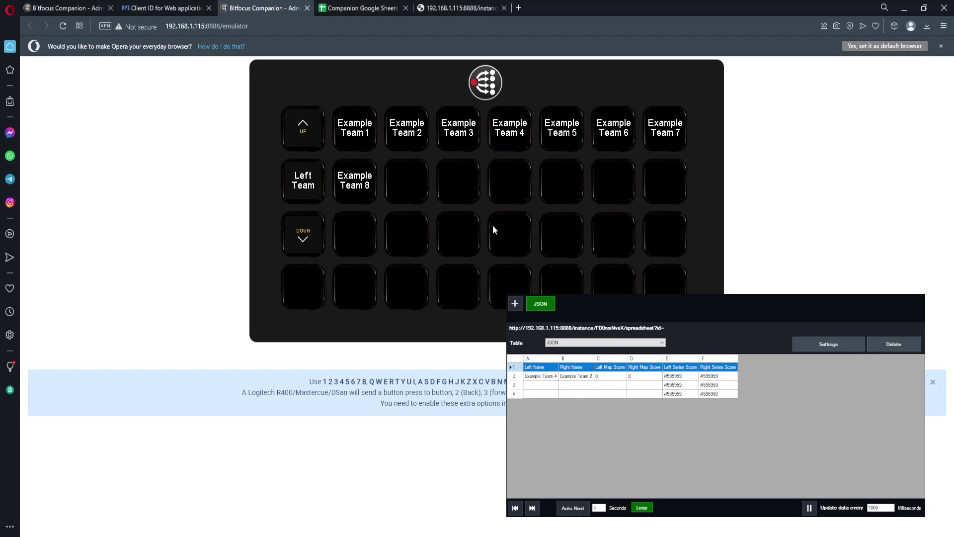
left_click(311, 240)
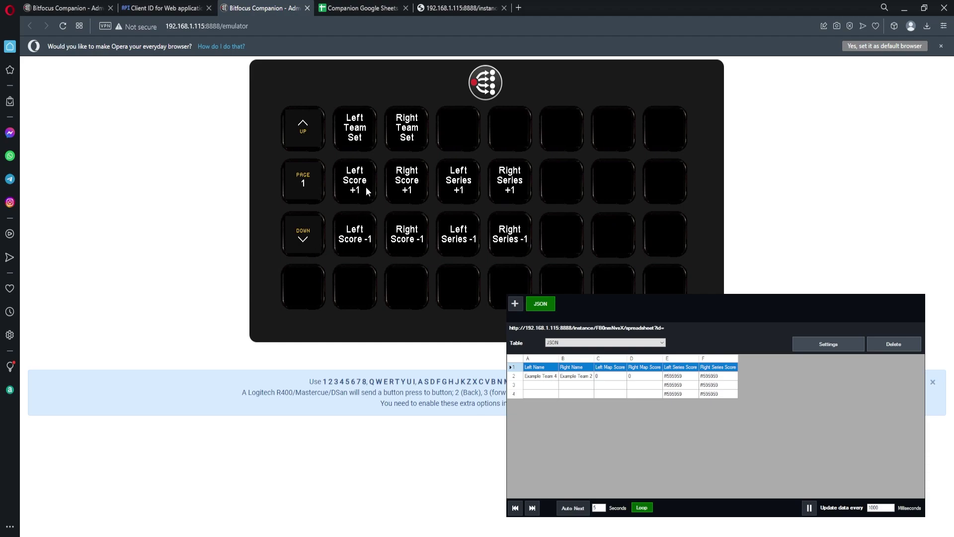
left_click(512, 182)
left_click(486, 248)
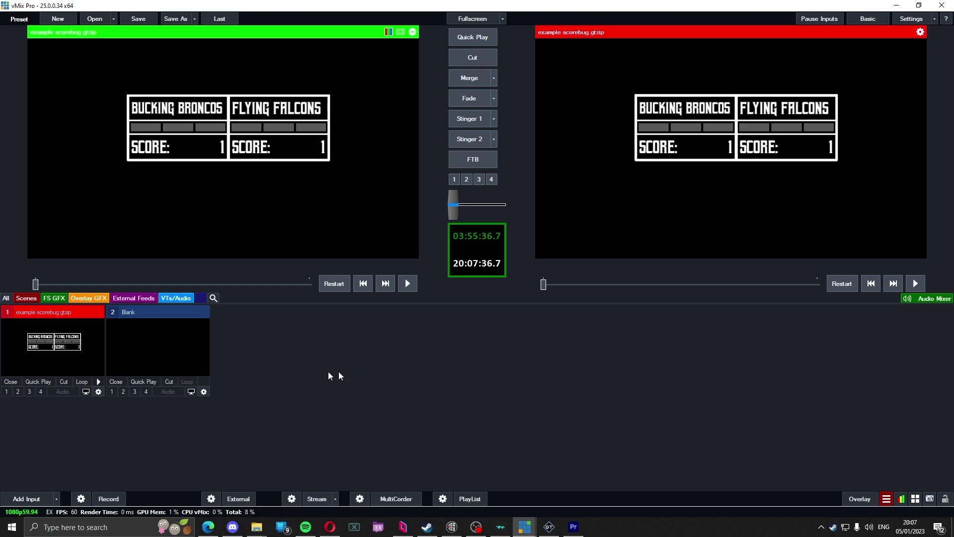
Step: Open the example scorebug in the Title Editor and select the L TeamName.Text field
double_click(90, 353)
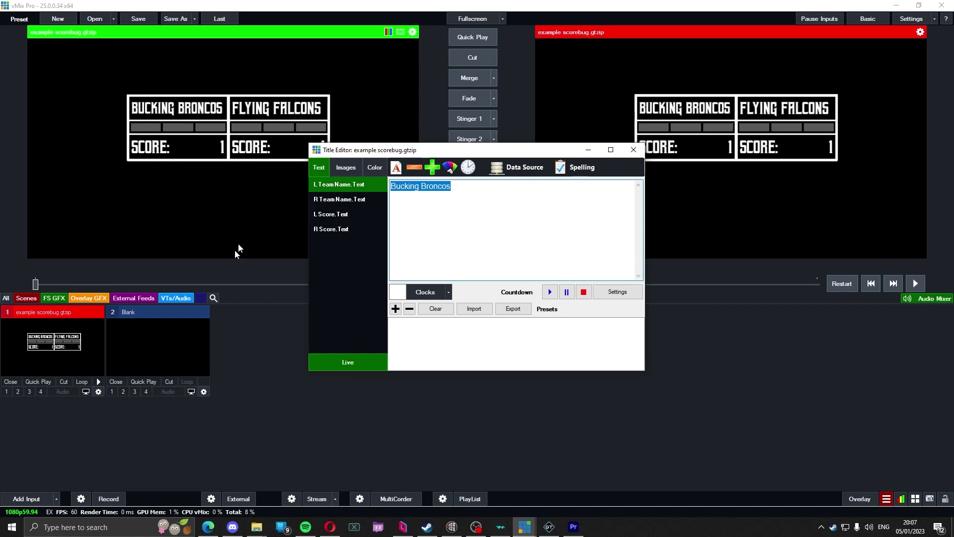
right_click(63, 352)
left_click(419, 251)
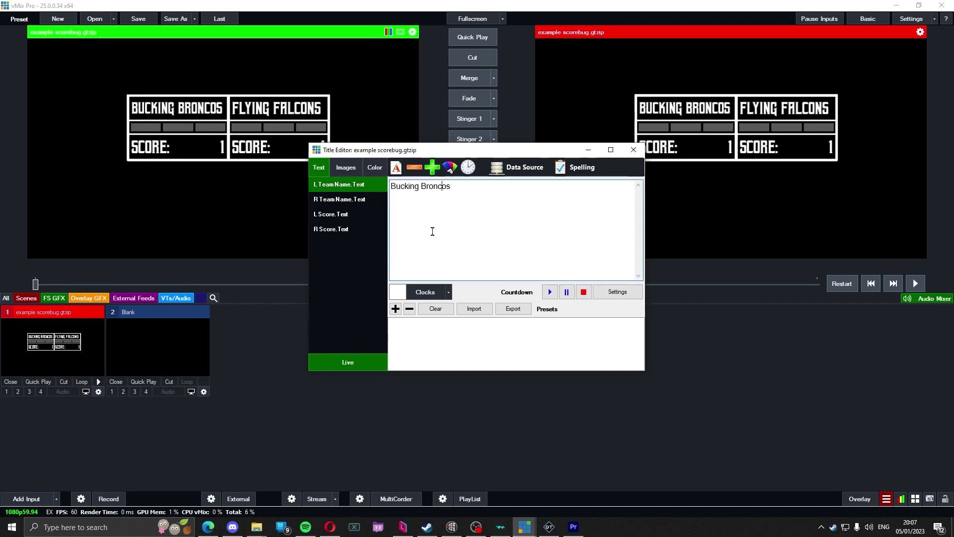
left_click_drag(453, 189, 406, 190)
left_click(362, 204)
left_click(366, 187)
left_click(464, 210)
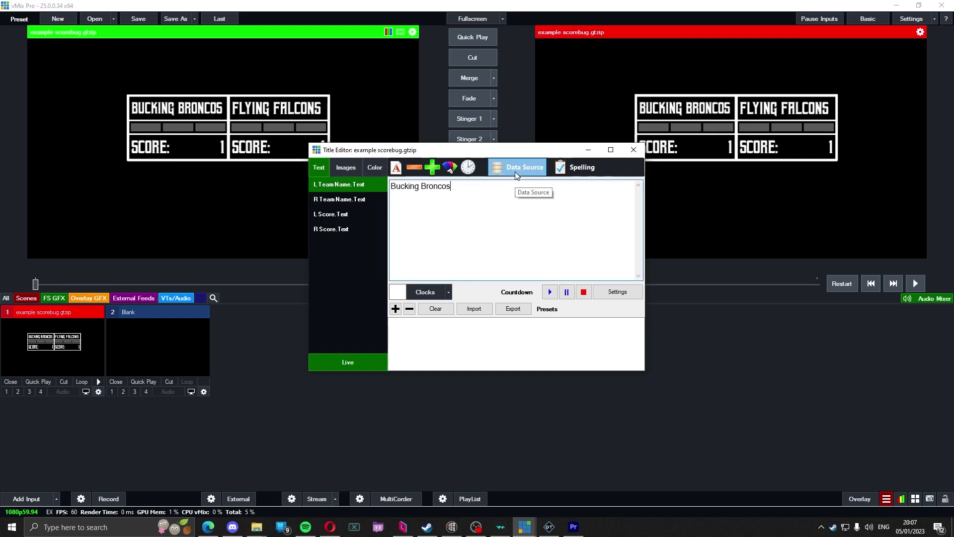
Step: Set L TeamName.Text's data source to JSON, column A, row 2 (Example Team 4)
left_click(517, 167)
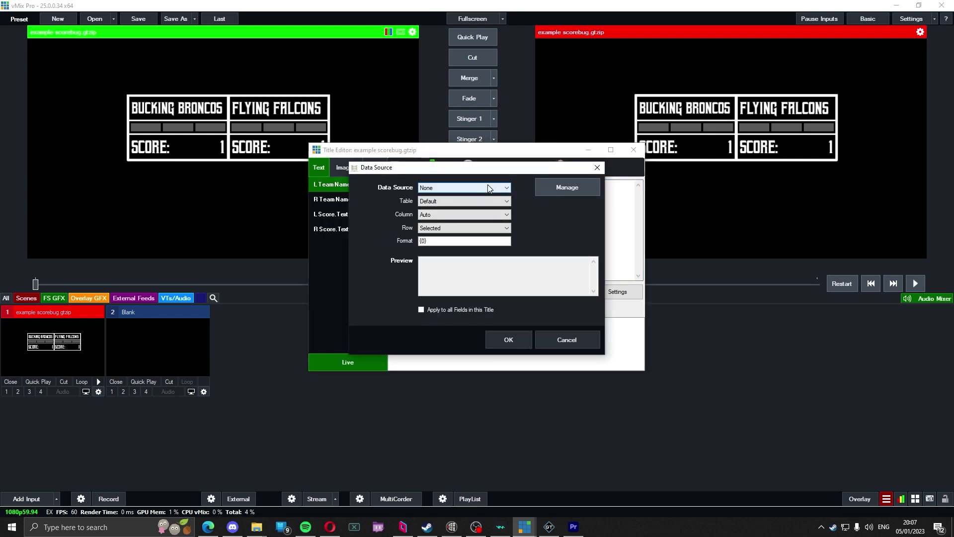
key("Escape")
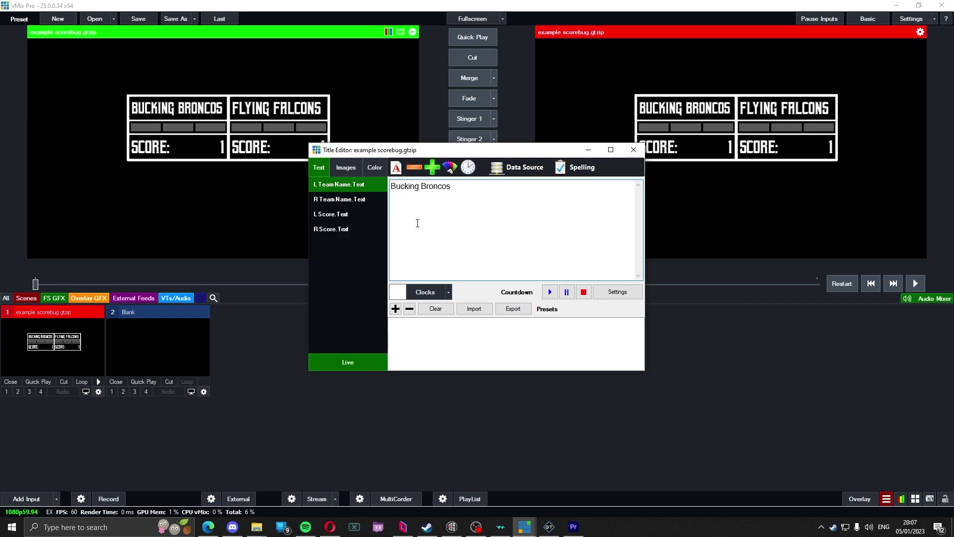
left_click(526, 177)
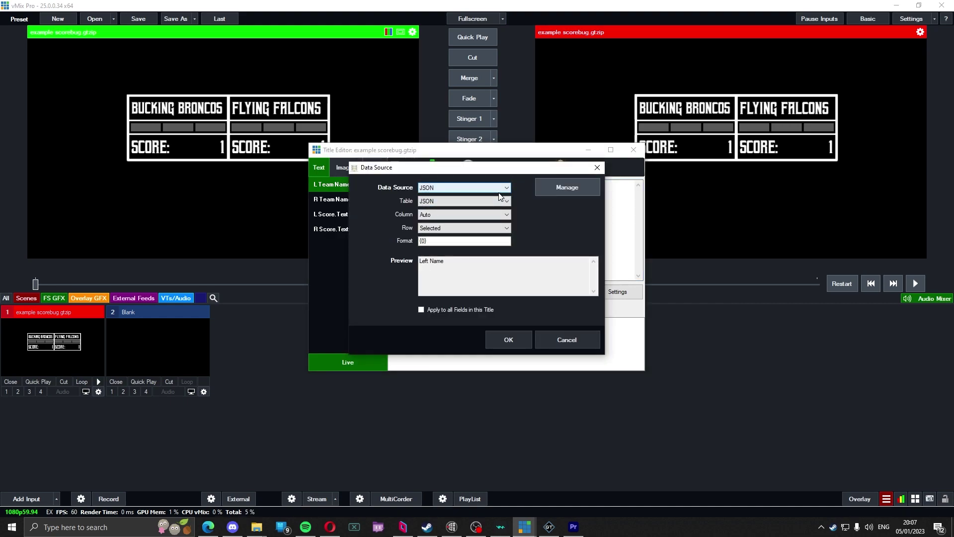
left_click(467, 217)
left_click(468, 219)
left_click(468, 218)
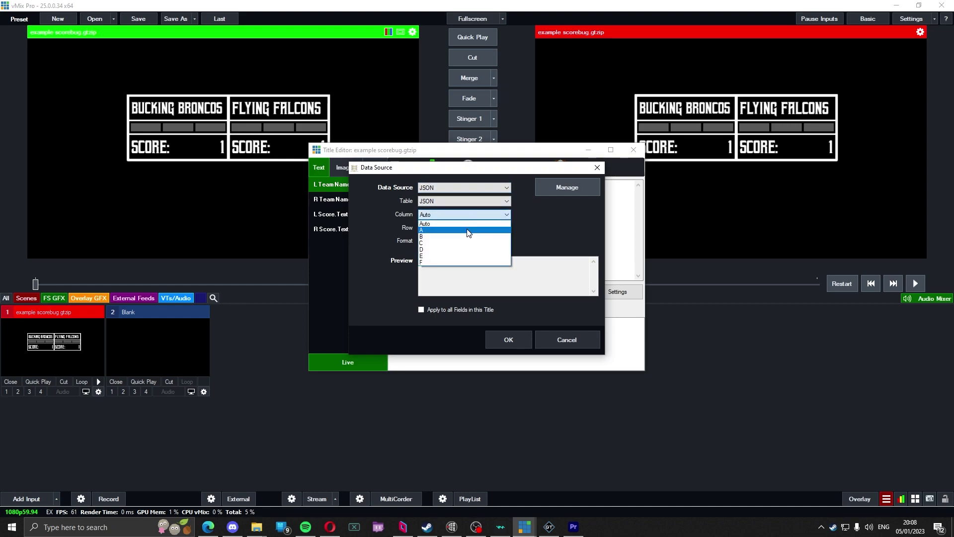
left_click(467, 231)
left_click(467, 231)
left_click(466, 241)
left_click(465, 229)
left_click(462, 243)
Step: Confirm the left team name binding and bind the right team name to JSON column B, row 2
left_click(496, 337)
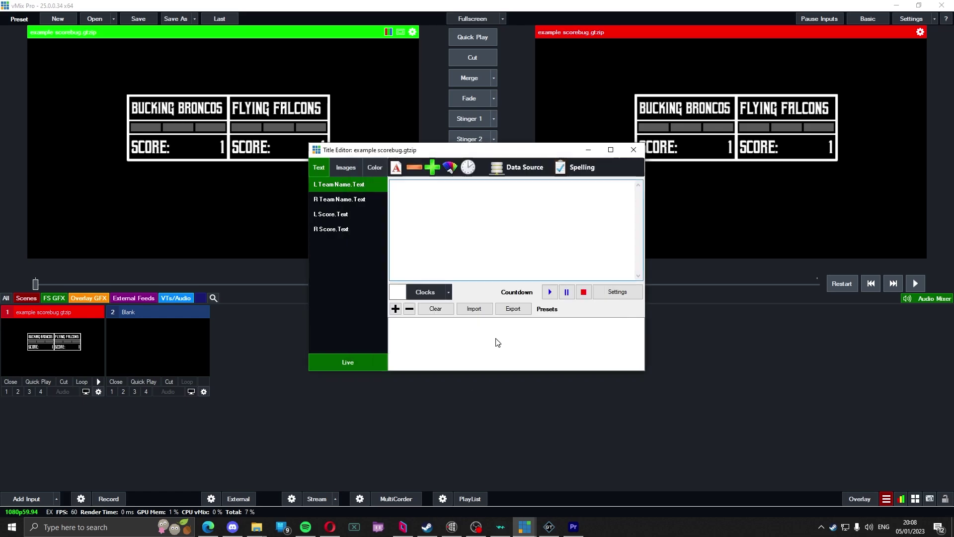
left_click(339, 199)
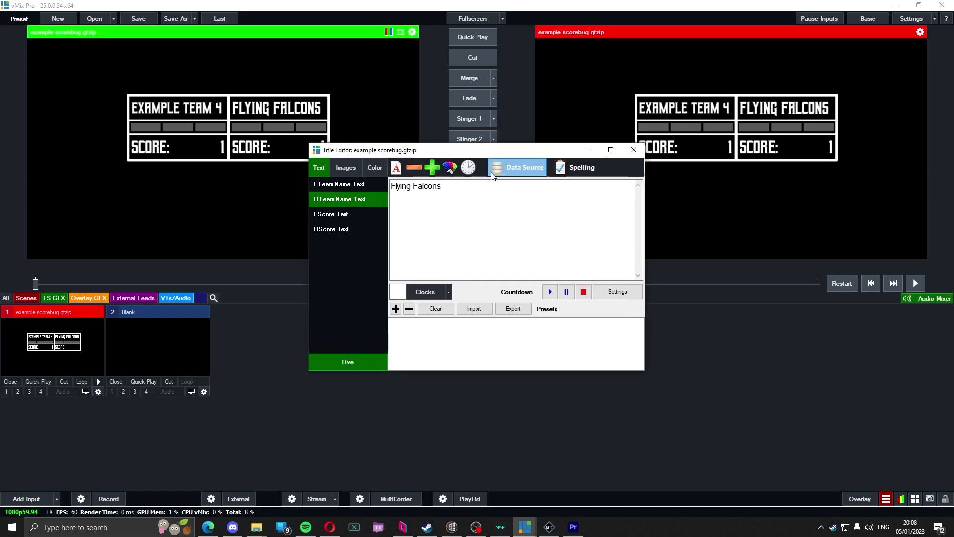
left_click(519, 167)
left_click(464, 187)
left_click(459, 203)
left_click(462, 214)
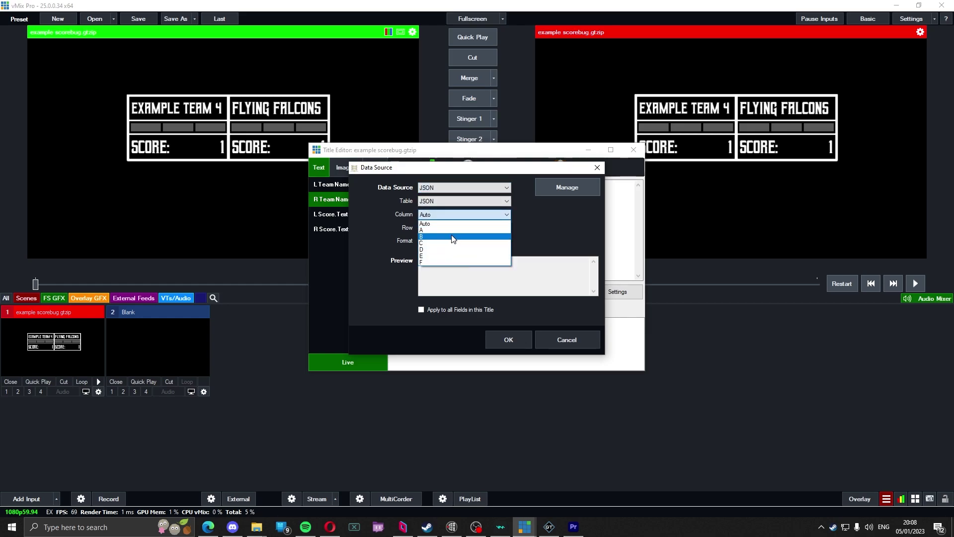
left_click(454, 236)
left_click(450, 227)
left_click(450, 249)
left_click(503, 340)
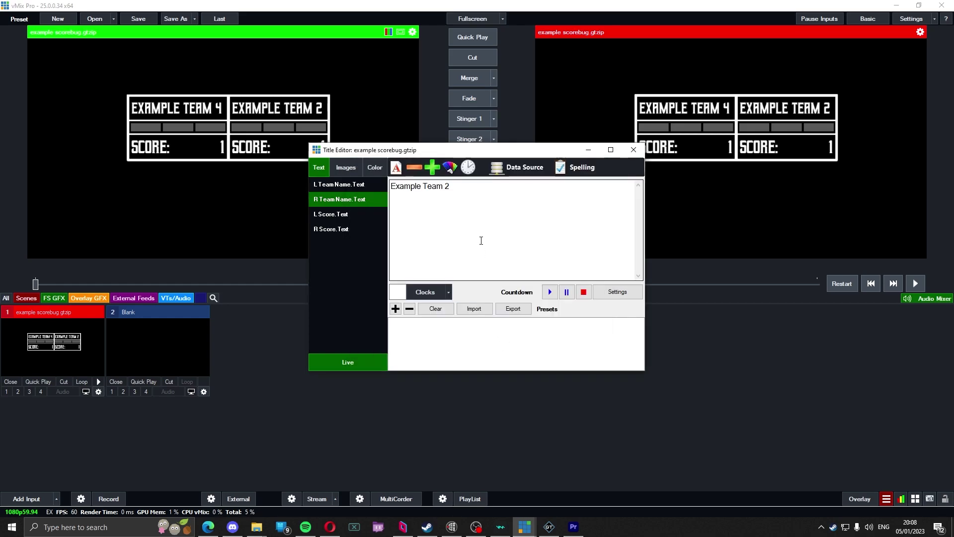
Step: Bind the left score text to JSON column C, row 2
left_click(345, 216)
left_click(517, 167)
left_click(464, 187)
left_click(459, 202)
left_click(462, 214)
left_click(450, 243)
left_click(451, 227)
left_click(448, 250)
left_click(494, 341)
Step: Bind R Score.Text to JSON column D, row 2
left_click(330, 229)
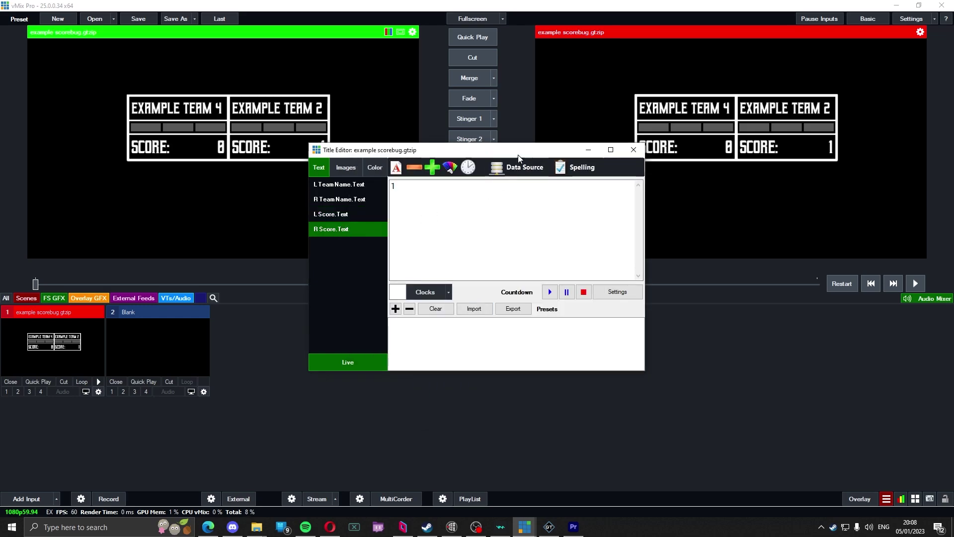
left_click(517, 164)
left_click(449, 192)
left_click(440, 201)
left_click(440, 214)
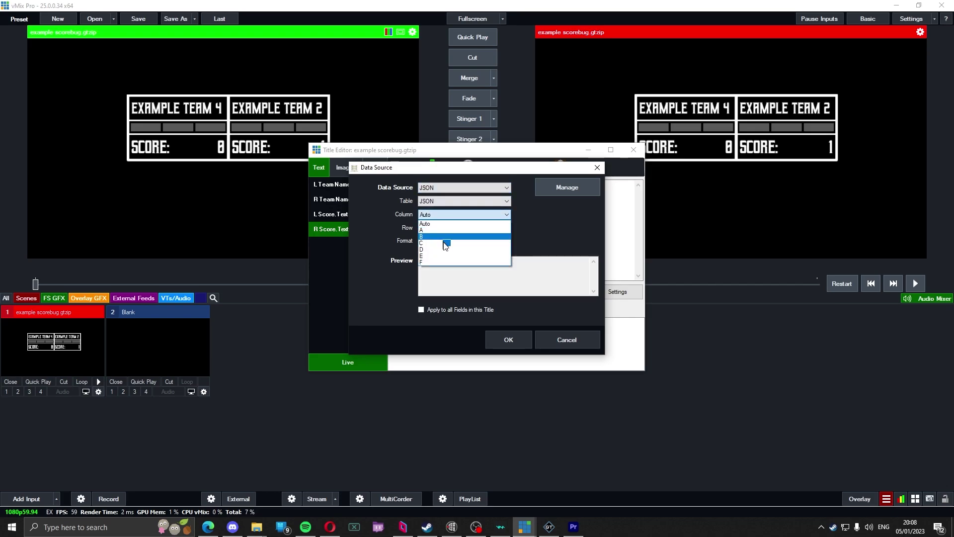
left_click(439, 250)
left_click(438, 229)
left_click(448, 251)
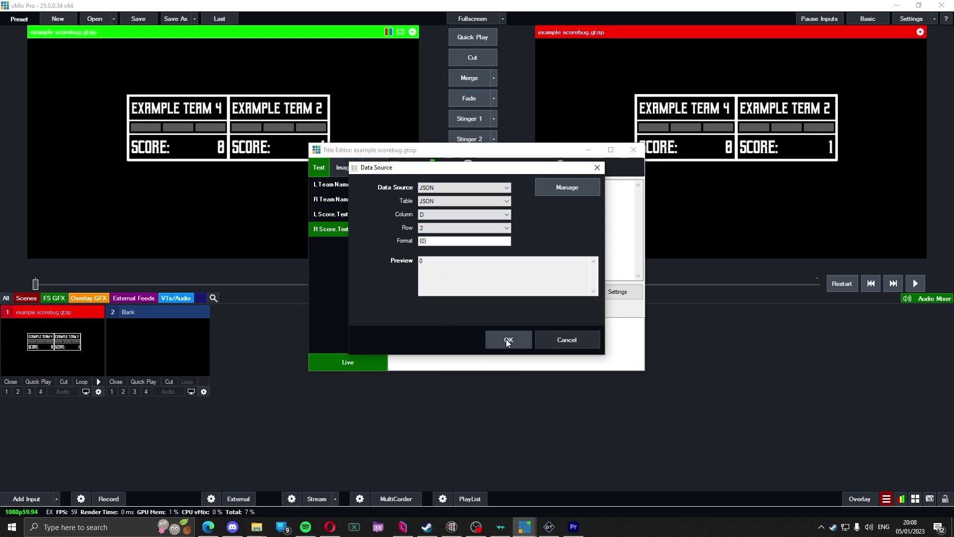
left_click(508, 339)
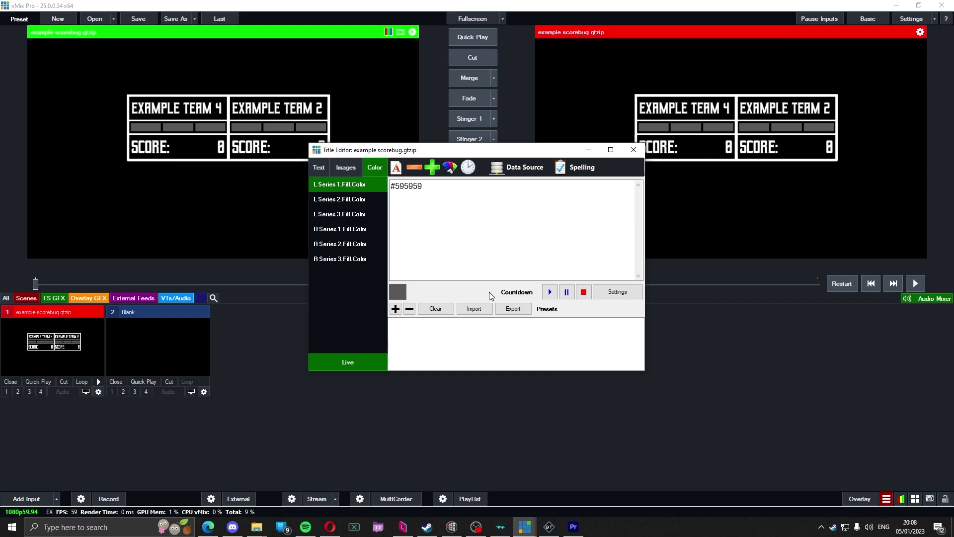
Step: Bind the first left series fill colour to JSON column E, row 2
left_click(350, 198)
left_click(350, 214)
left_click(356, 184)
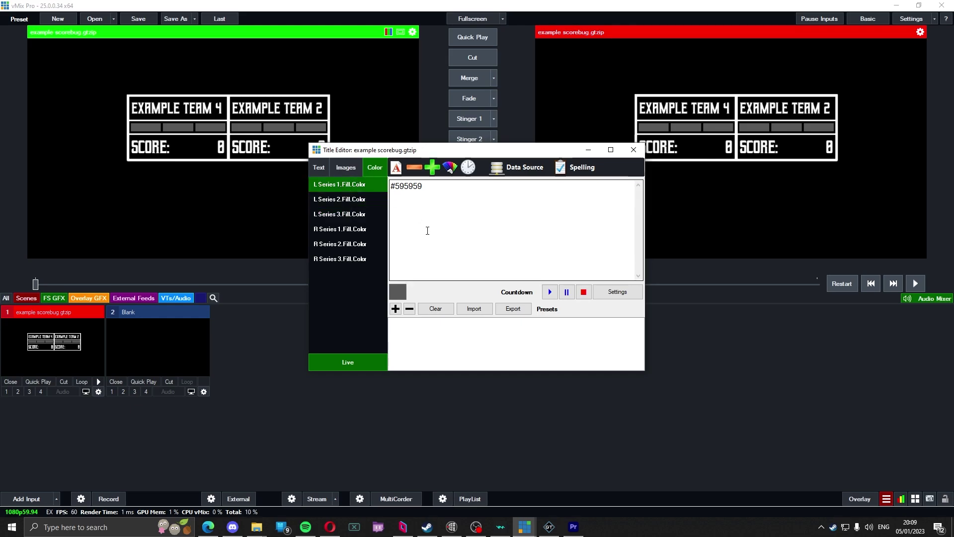
left_click(530, 175)
left_click(501, 188)
left_click(474, 203)
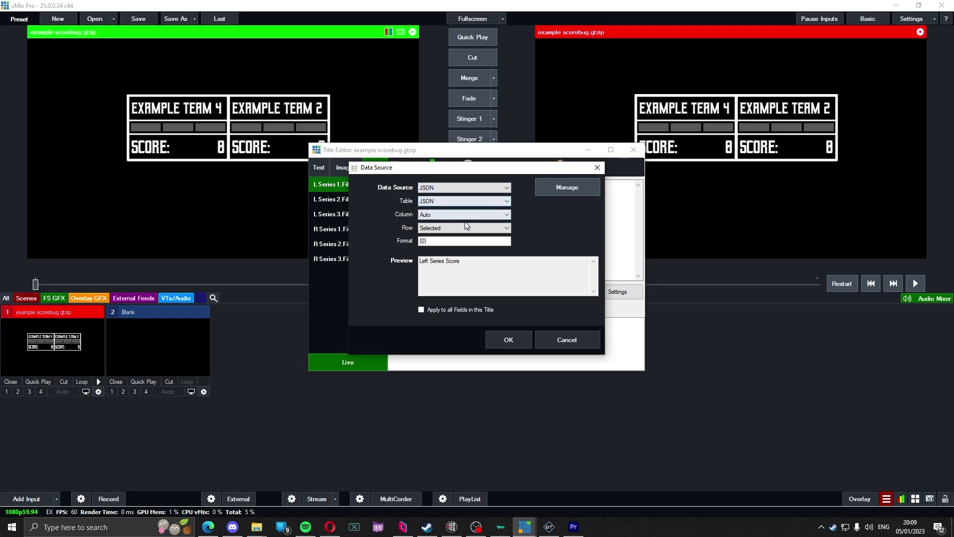
left_click(463, 215)
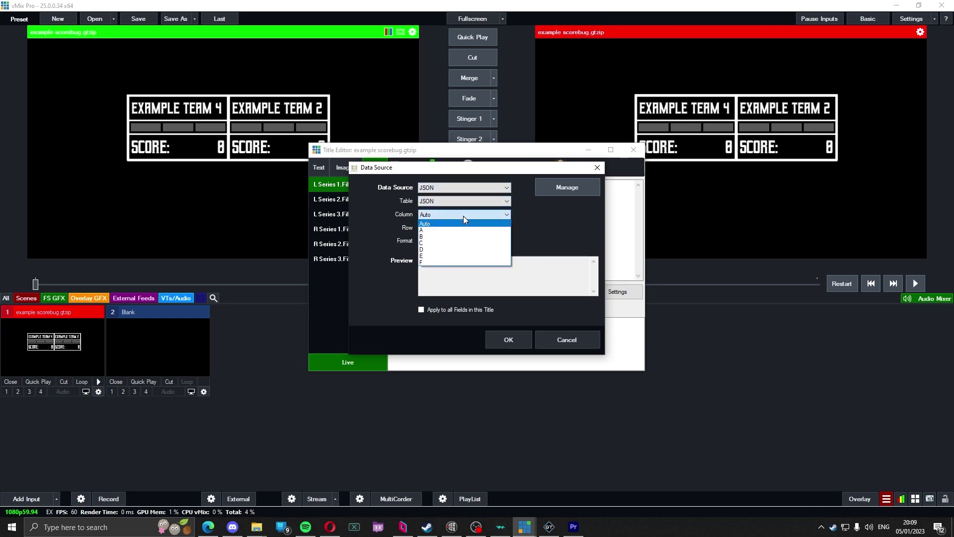
left_click(457, 255)
left_click(438, 227)
left_click(437, 237)
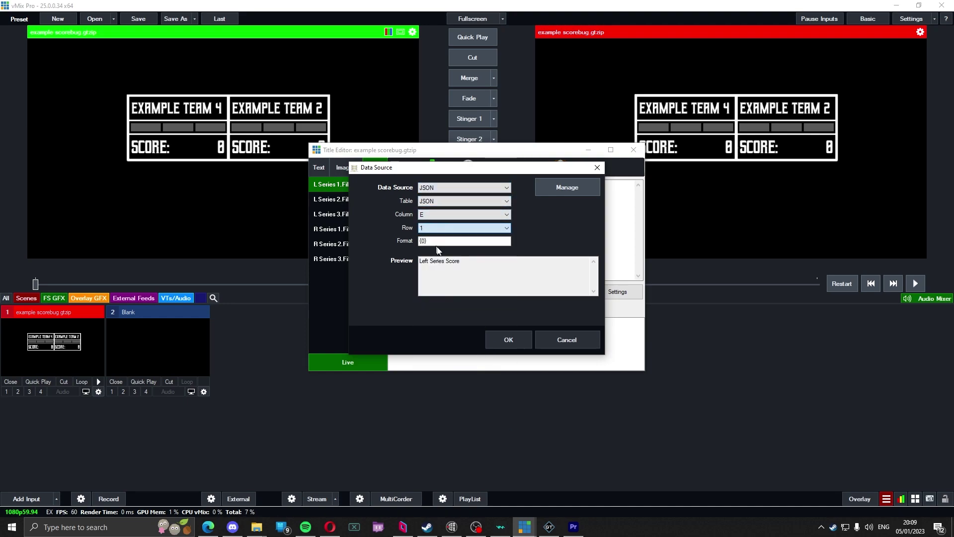
left_click(438, 227)
left_click(438, 244)
left_click(515, 340)
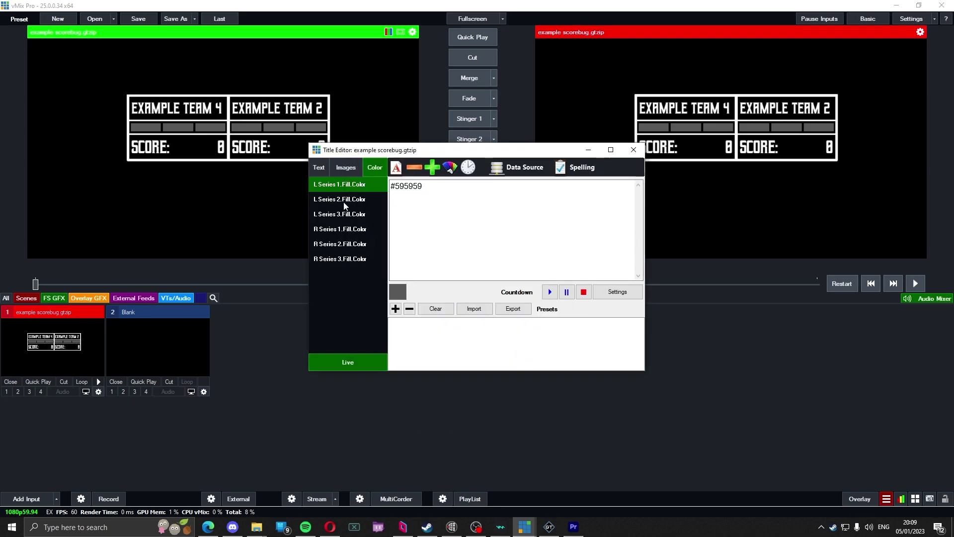
Step: Bind the second and third left series colours to column E, rows 3 and 4
left_click(497, 169)
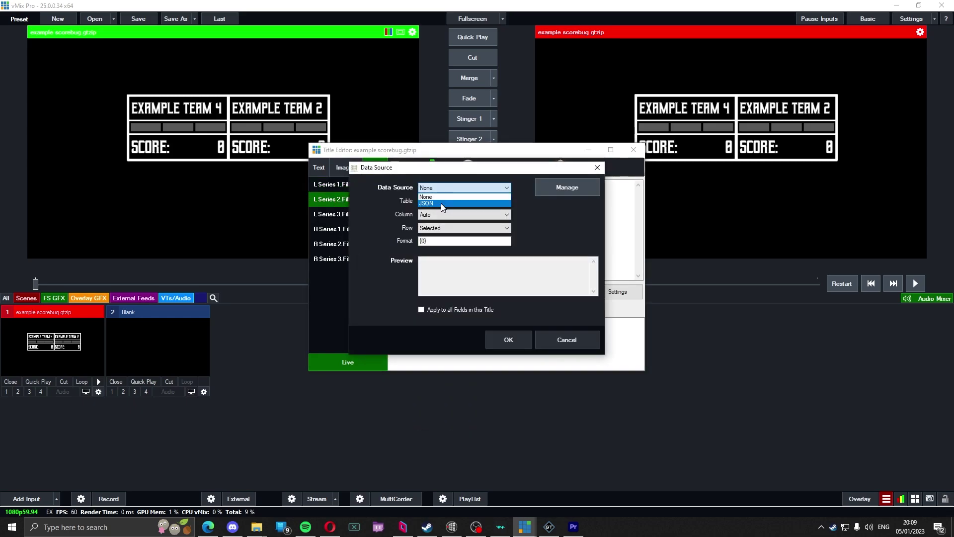
left_click(450, 215)
left_click(437, 255)
left_click(437, 228)
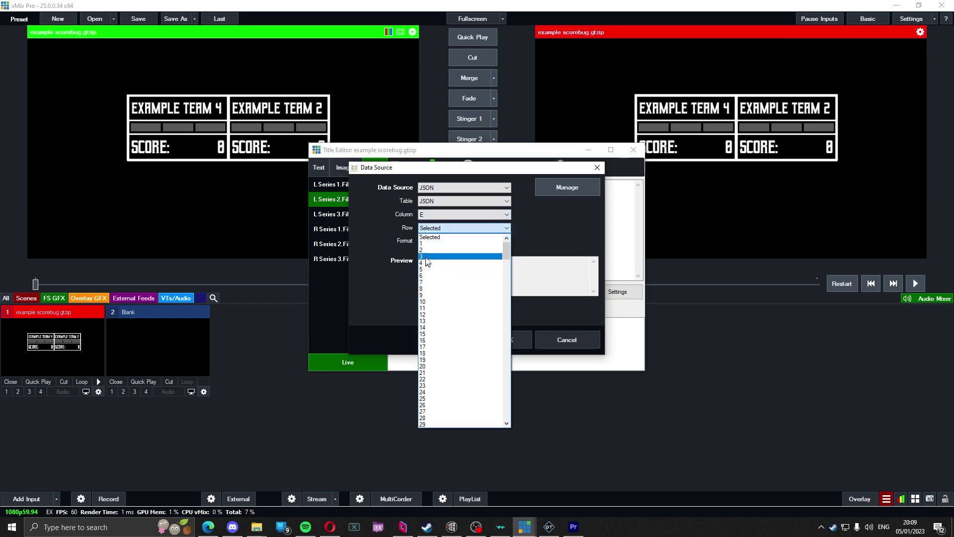
left_click(437, 250)
left_click(505, 339)
left_click(330, 213)
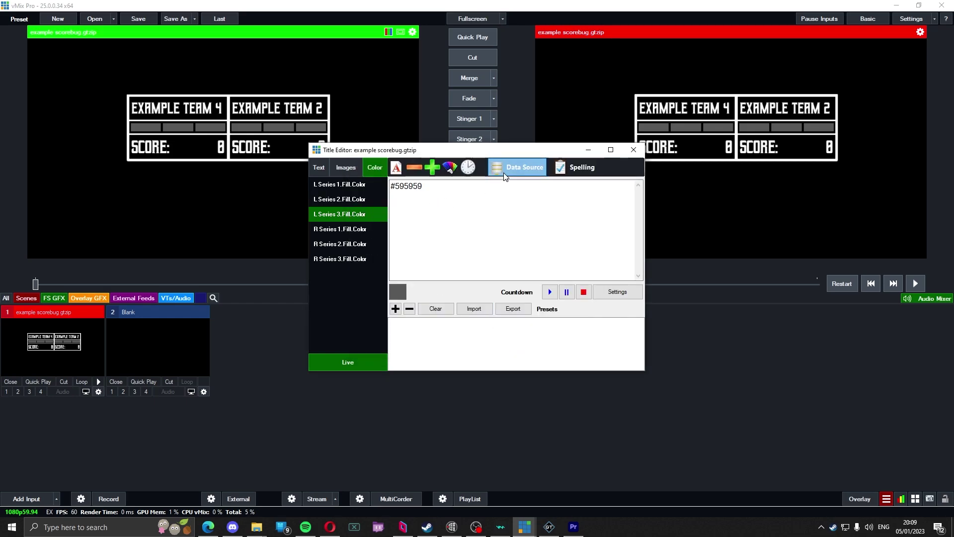
left_click(521, 169)
left_click(439, 214)
left_click(438, 253)
left_click(437, 227)
left_click(438, 256)
left_click(507, 337)
Step: Bind the first right series fill colour to JSON column F
left_click(330, 228)
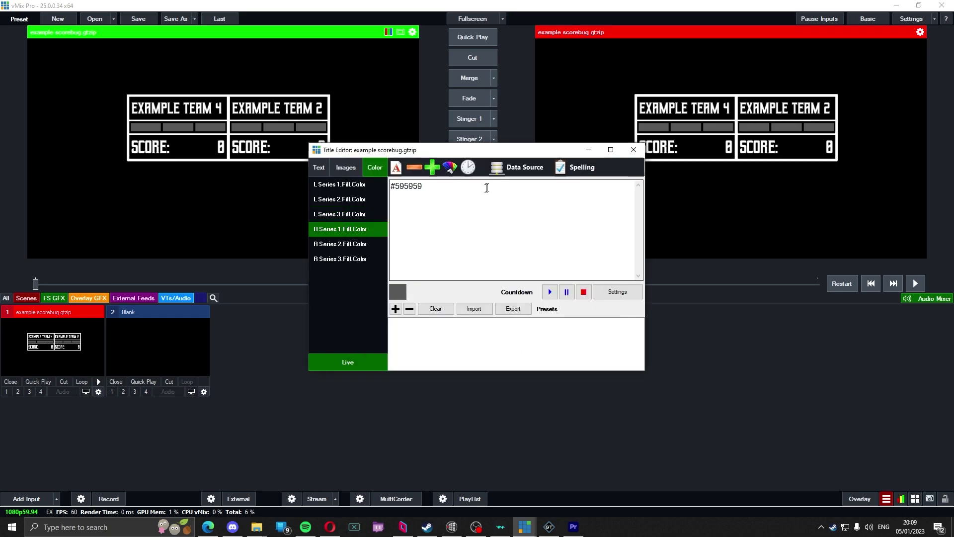
left_click(517, 167)
left_click(469, 187)
left_click(441, 204)
left_click(440, 214)
left_click(437, 261)
left_click(437, 228)
left_click(433, 256)
left_click(507, 339)
Step: Bind the second and third right series colours to column F, rows 3 and 4, then close the Title Editor
left_click(330, 243)
left_click(517, 167)
left_click(439, 214)
left_click(437, 261)
left_click(437, 228)
left_click(433, 256)
left_click(507, 339)
left_click(330, 259)
left_click(518, 167)
left_click(437, 261)
left_click(437, 228)
left_click(434, 256)
left_click(507, 339)
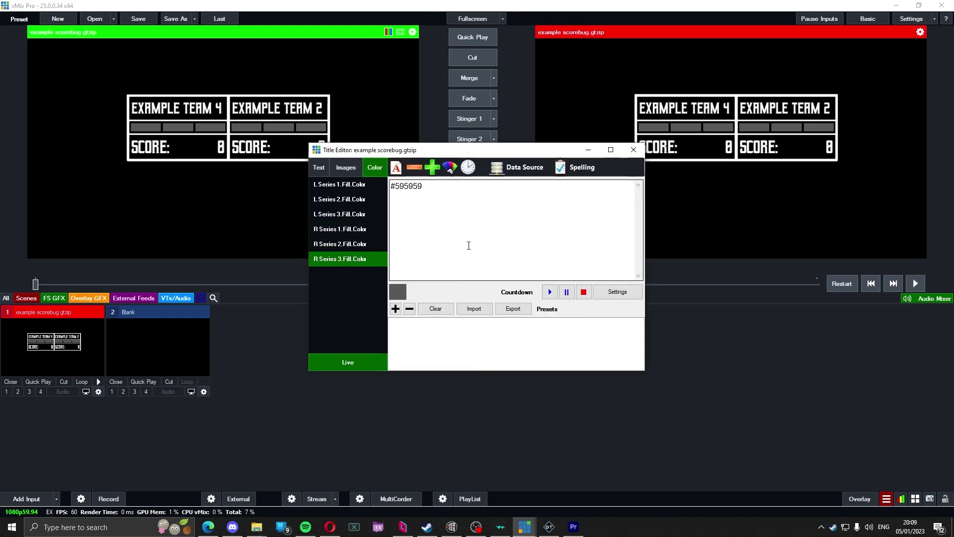
left_click(319, 167)
left_click(633, 149)
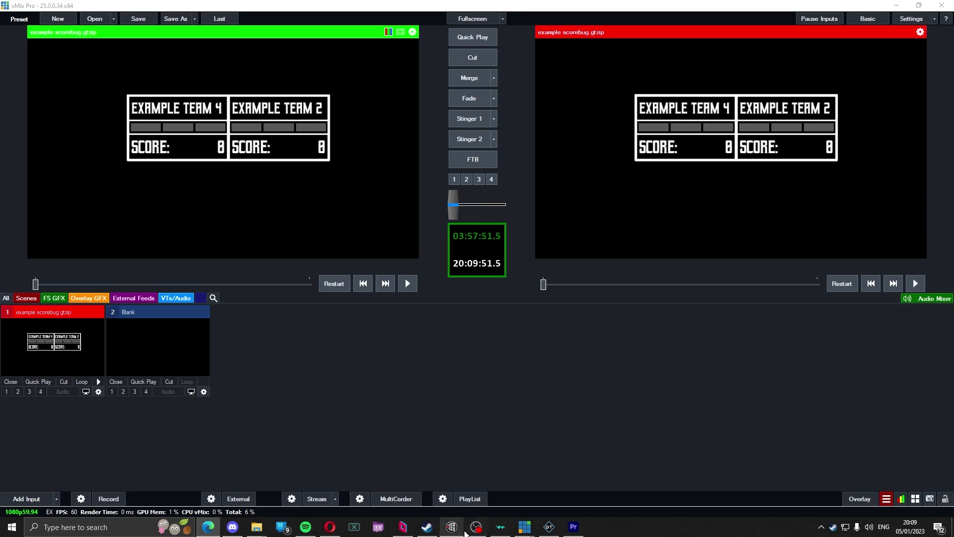
Step: Resize the browser with the Companion emulator so it sits beside the vMix preview
left_click(329, 527)
left_click_drag(592, 7, 527, 66)
left_click_drag(175, 243, 555, 243)
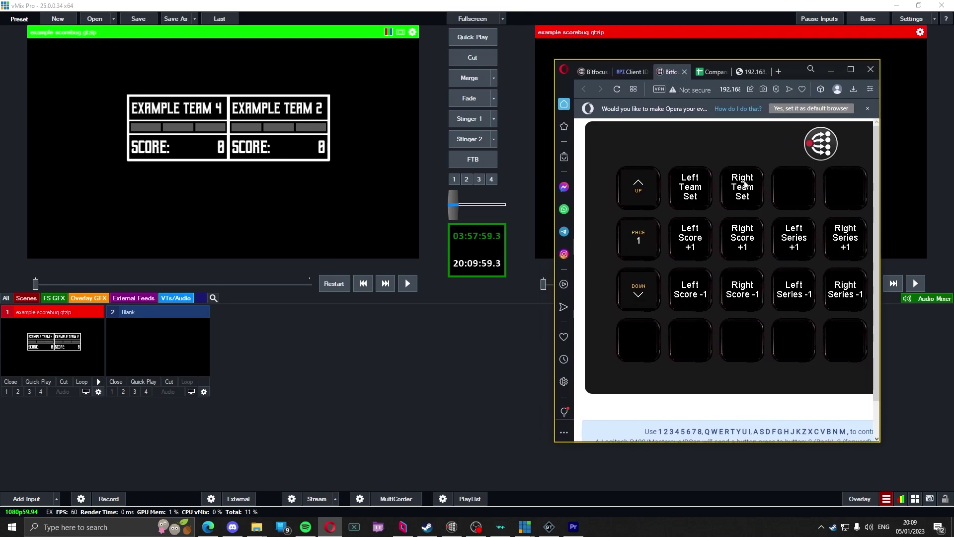
mouse_move(789, 77)
left_mouse_down()
mouse_move(763, 98)
mouse_move(785, 76)
mouse_move(777, 73)
left_mouse_up()
Step: Set the left team to Example Team 8 and the right team to Example Team 1, then add a score point
left_click(678, 186)
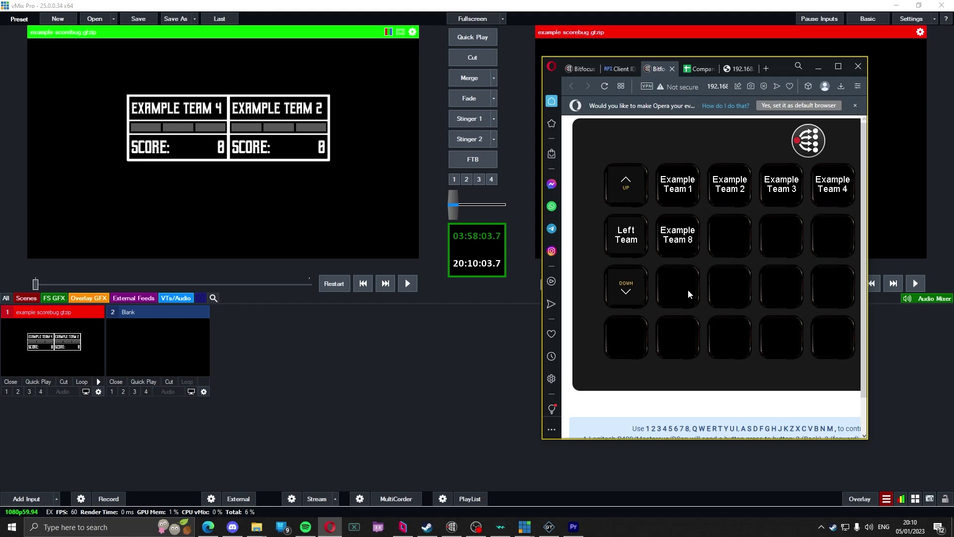
left_click(640, 292)
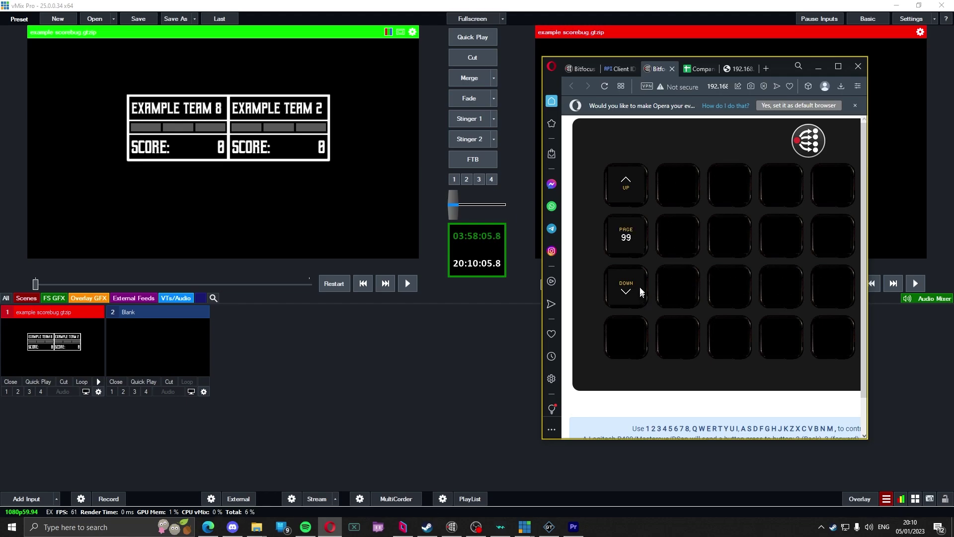
left_click(729, 191)
left_click(692, 183)
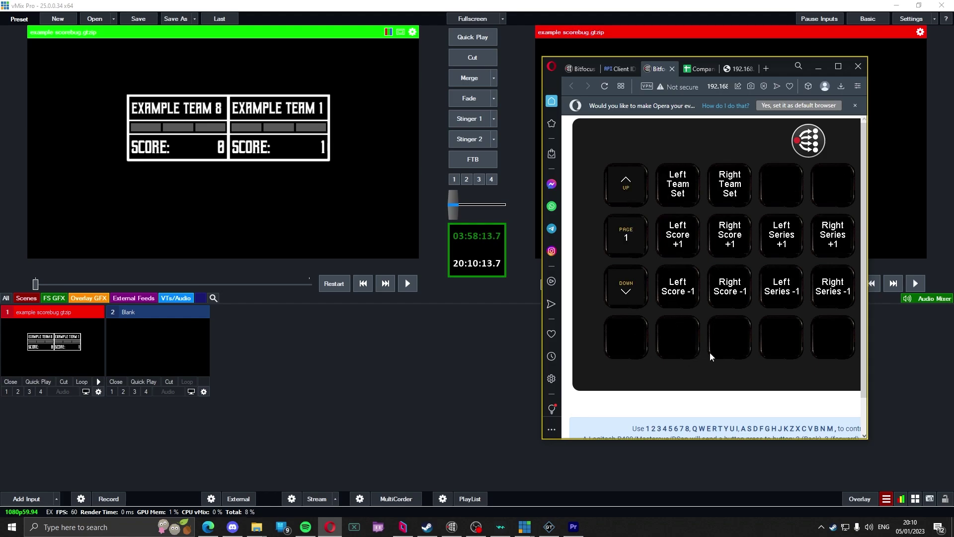
left_click(672, 233)
right_click(78, 351)
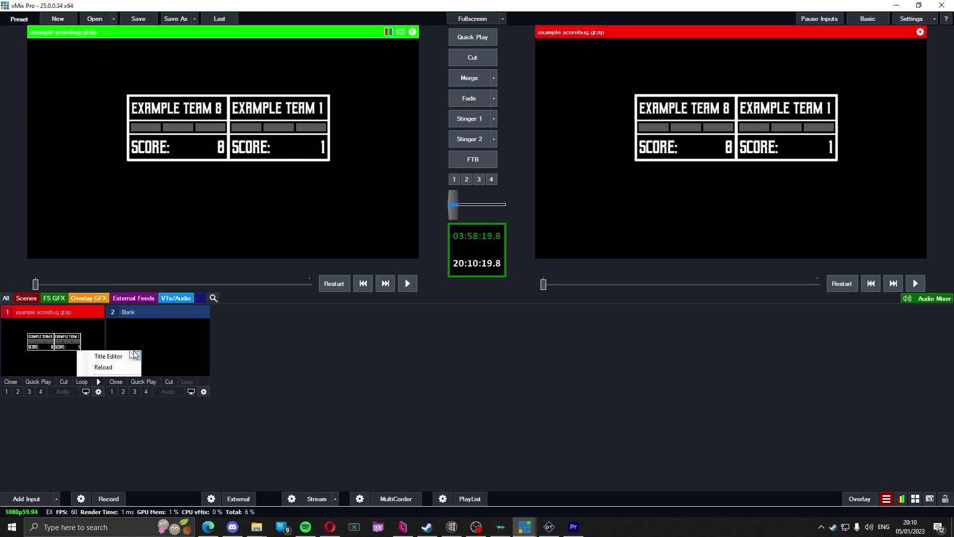
Step: Confirm the scorebug's L Score.Text is bound to JSON column C
left_click(110, 355)
left_click(330, 214)
left_click(497, 164)
left_click(443, 214)
left_click(442, 214)
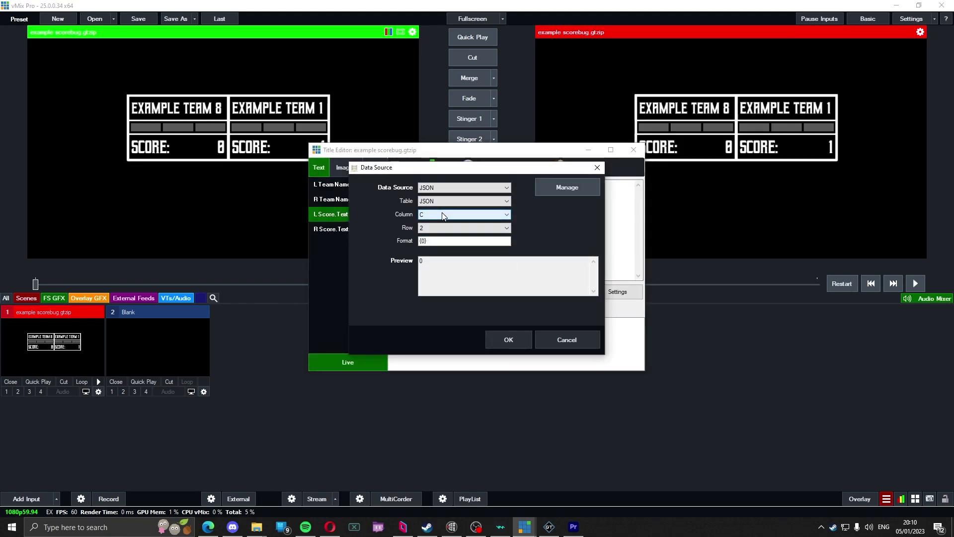
left_click(508, 340)
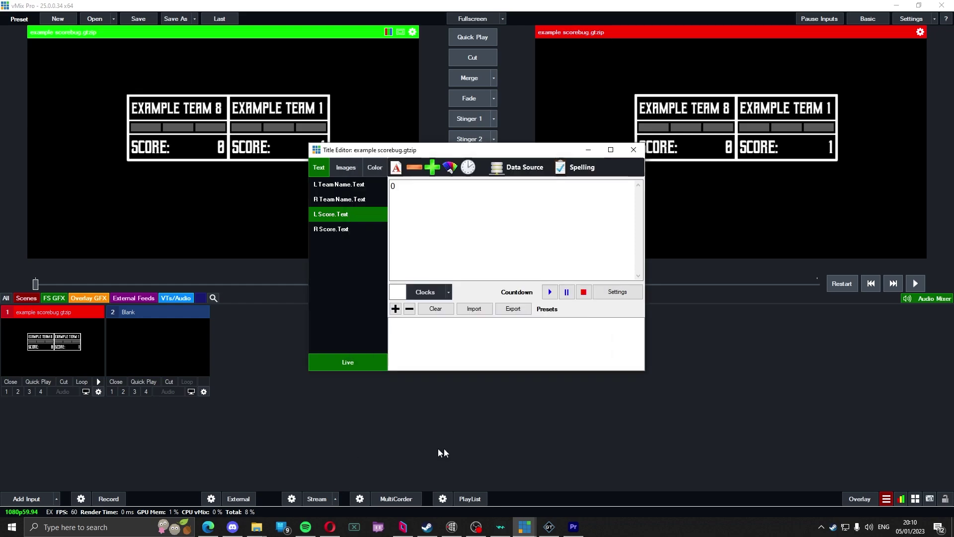
Step: Enter =Control!B2 in cell C2 of the Output sheet to link the Left Map Score
left_click(330, 527)
left_click(697, 69)
left_click(838, 66)
left_click(141, 504)
left_click(176, 148)
type("=")
left_click(101, 506)
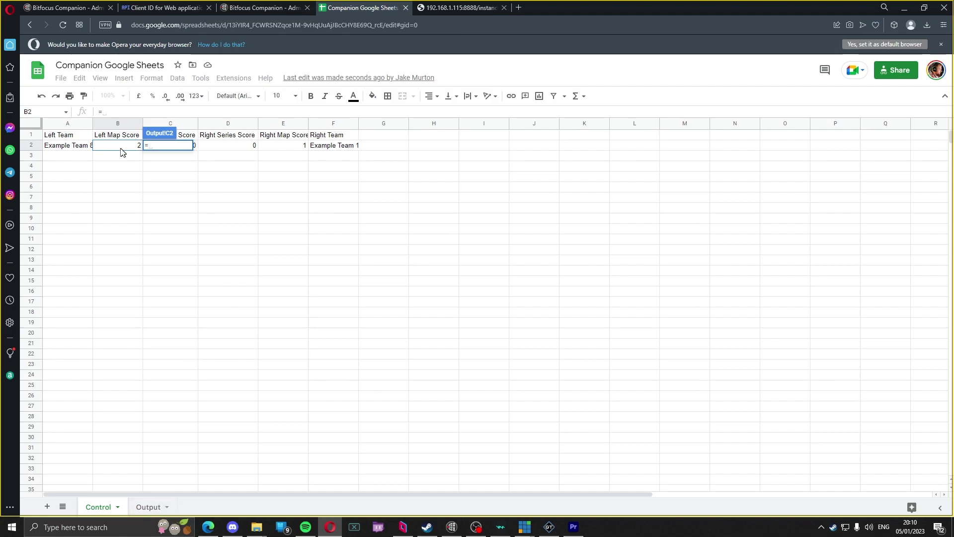
left_click(119, 146)
key("Return")
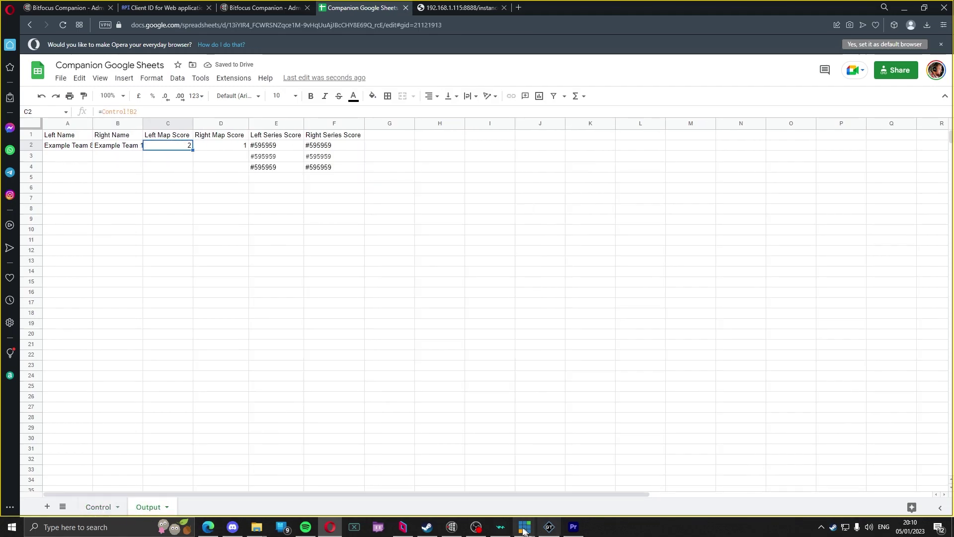
left_click_drag(571, 12, 548, 128)
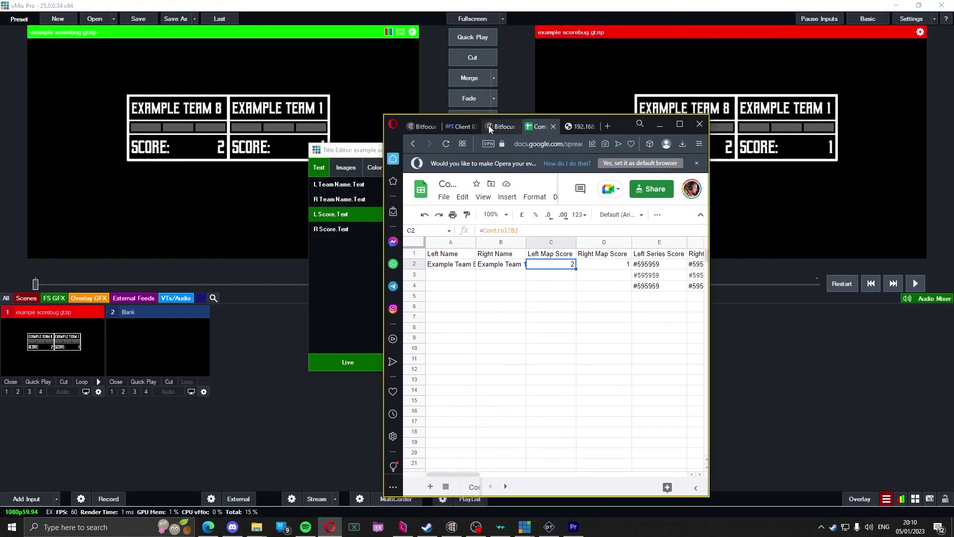
Step: Move the browser aside and close the vMix Title Editor
left_click(493, 126)
left_click_drag(619, 124, 795, 94)
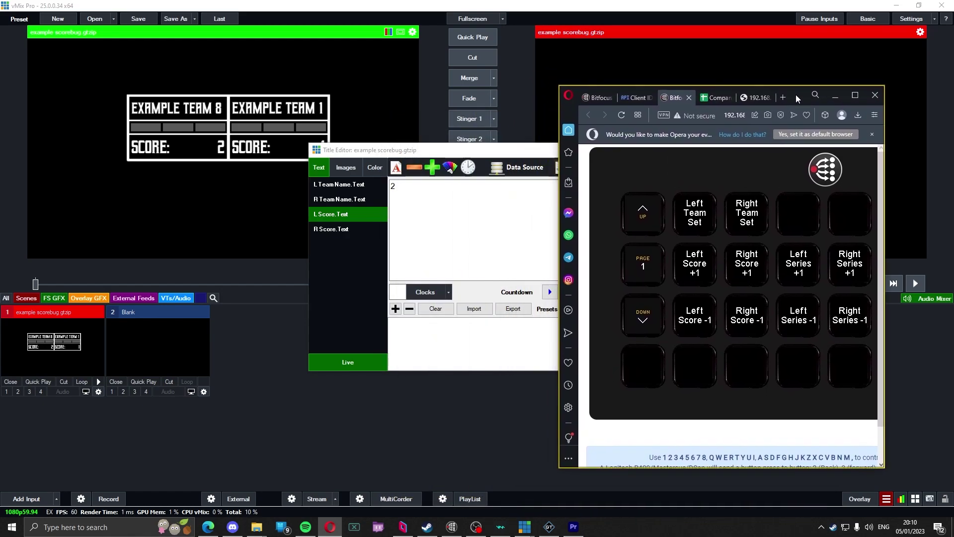
left_click(836, 95)
left_click_drag(458, 157, 413, 240)
left_click(588, 233)
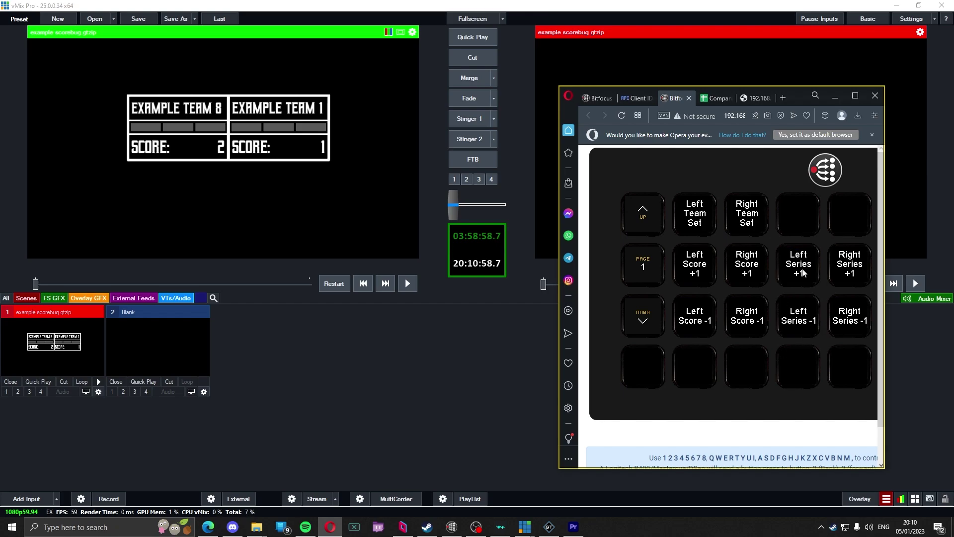
Step: Add three left and two right series wins using the emulator's R and T keys
left_click(803, 272)
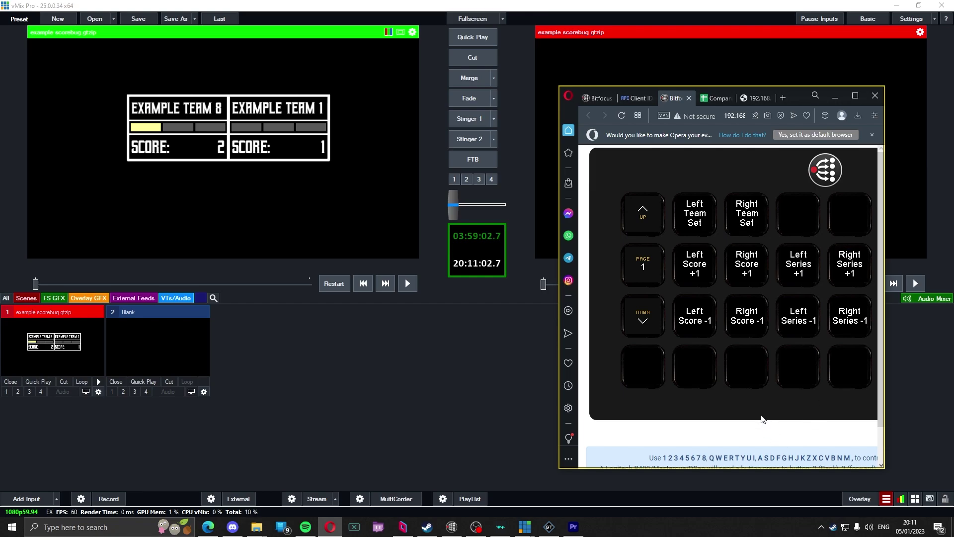
key("t")
key("r")
key("t")
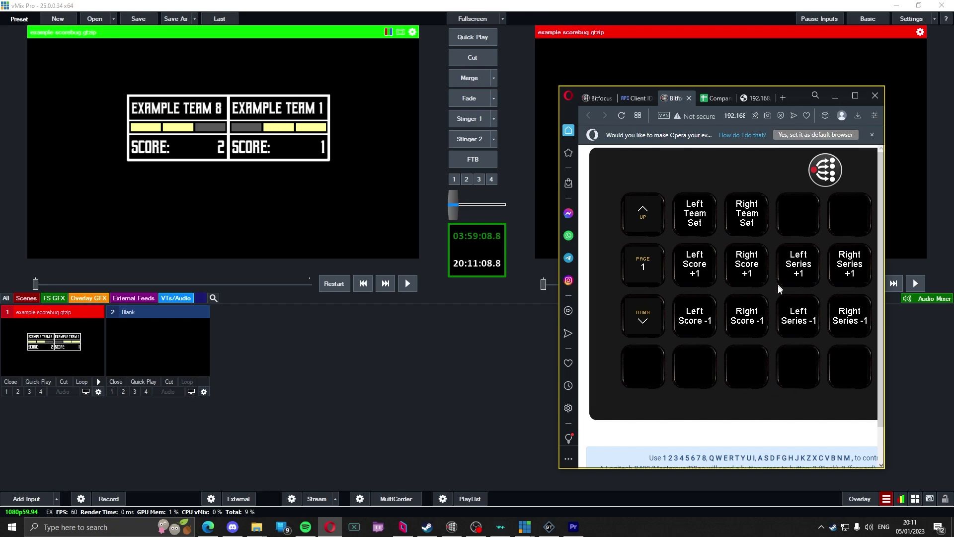
key("r")
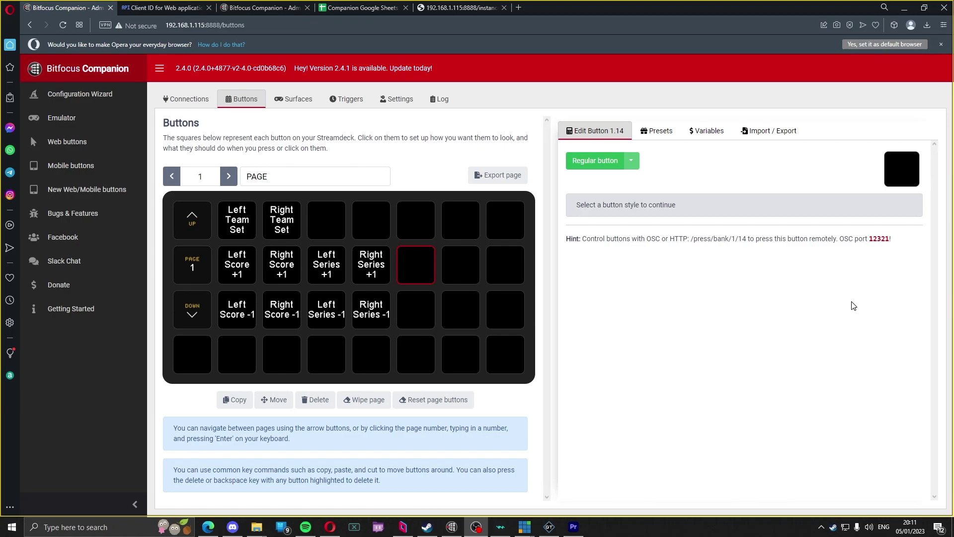
Step: Check the values in the spreadsheet tab, then return to the Companion button editor
key("ctrl+Tab")
left_click(195, 234)
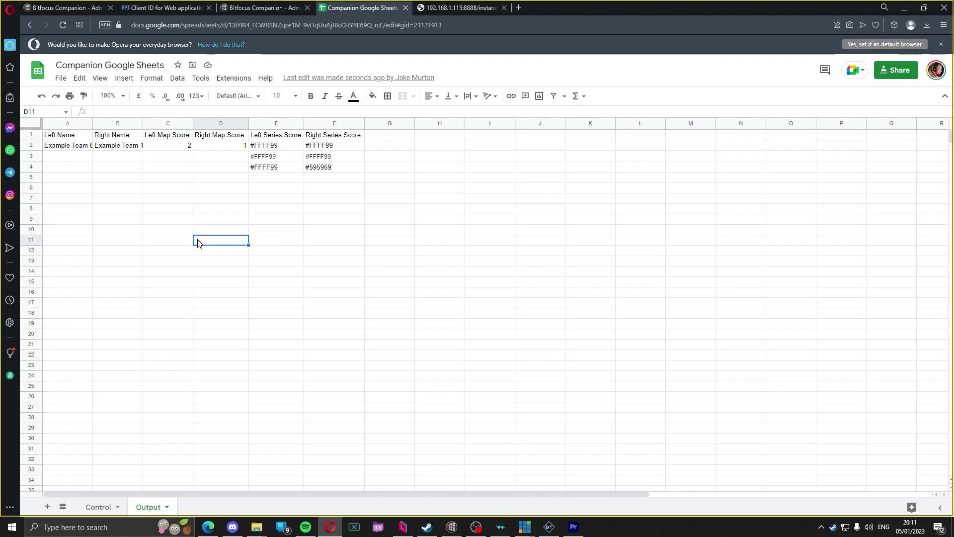
key("ctrl+Tab")
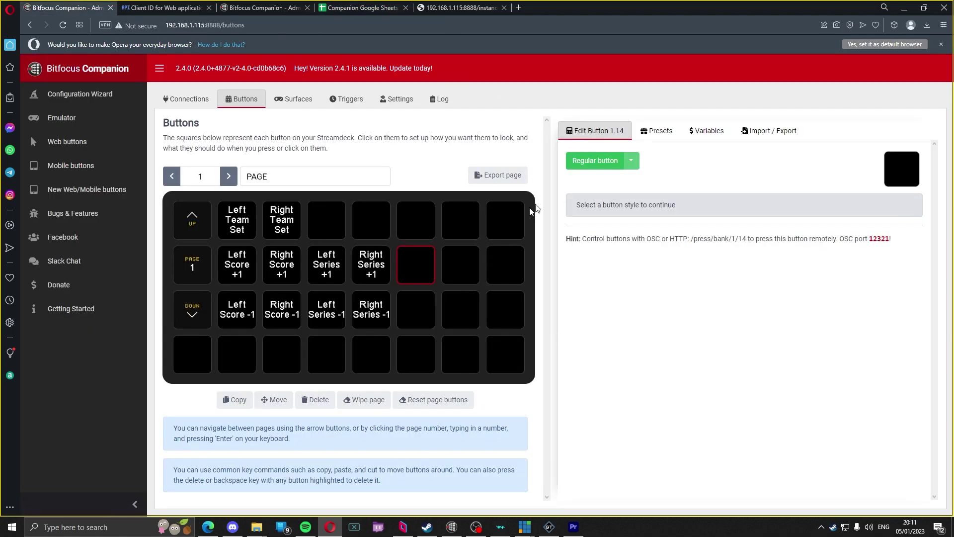
Step: Make button 1.14 a regular button with the text 'Left Score:' and show the Variables list
left_click(615, 166)
left_click(614, 219)
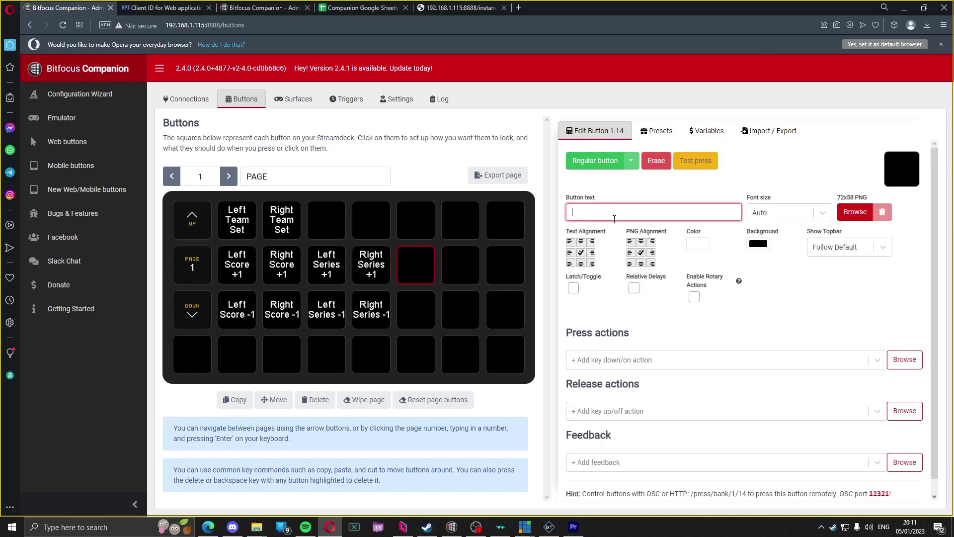
type("Left Team")
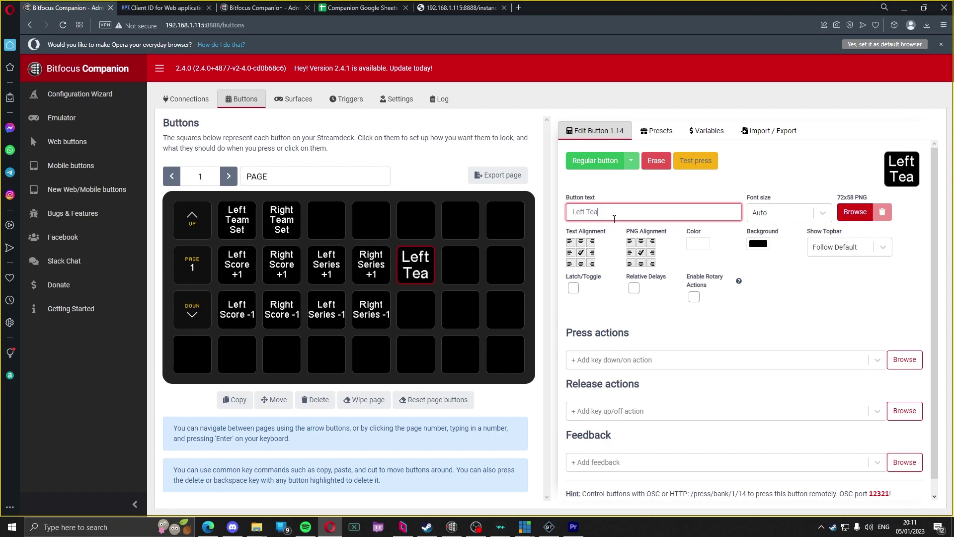
key("BackSpace")
key("BackSpace")
key("BackSpace")
key("BackSpace")
type("Score:")
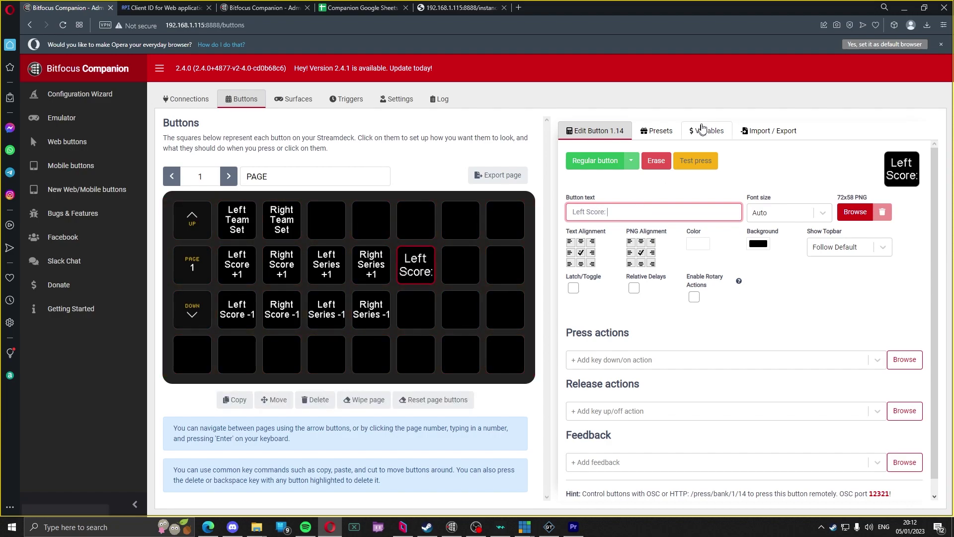
left_click(703, 130)
Step: Append the Google Sheets Output!C2 variable to button 1.14's 'Left Score:' text, showing 2
left_click(678, 226)
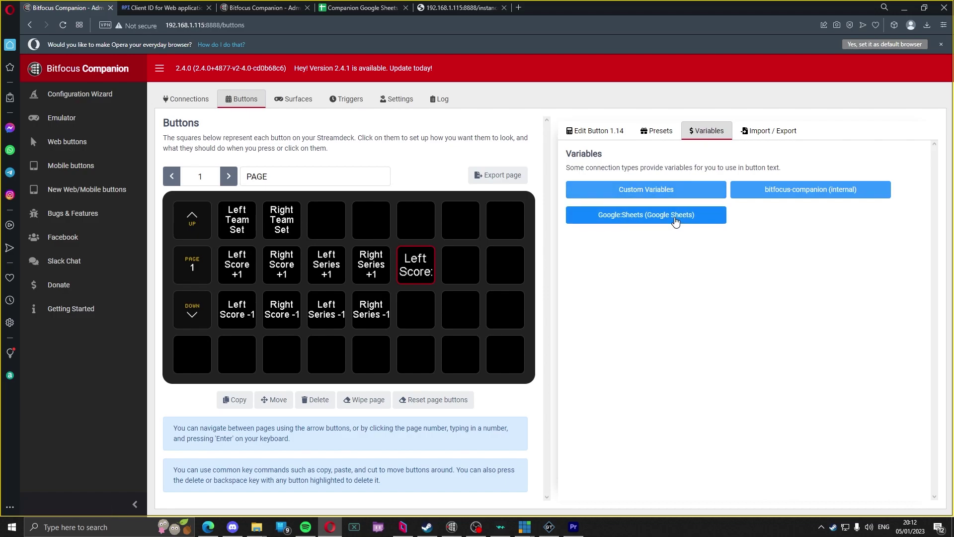
scroll(742, 334, "down", 1)
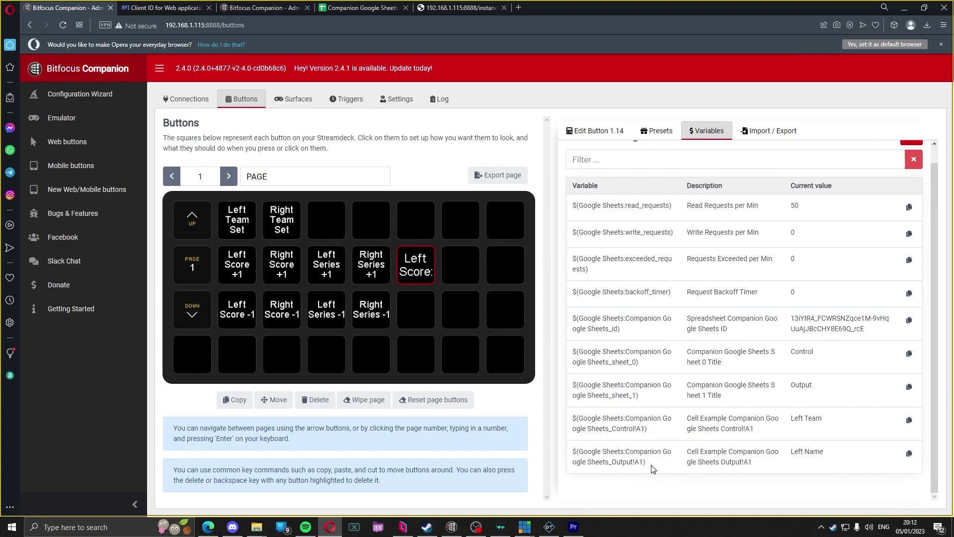
left_click_drag(652, 467, 572, 452)
key("ctrl+c")
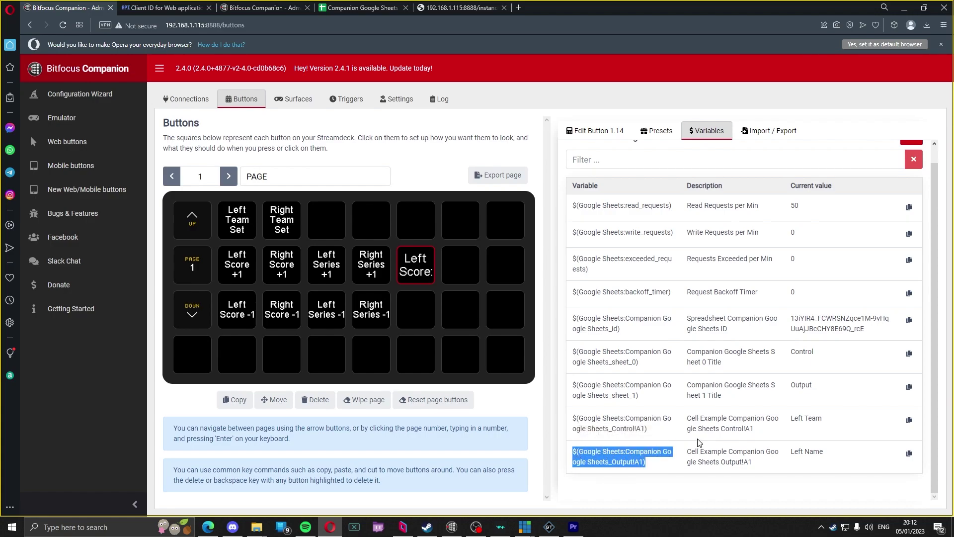
left_click(603, 131)
left_click(674, 199)
key("ctrl+v")
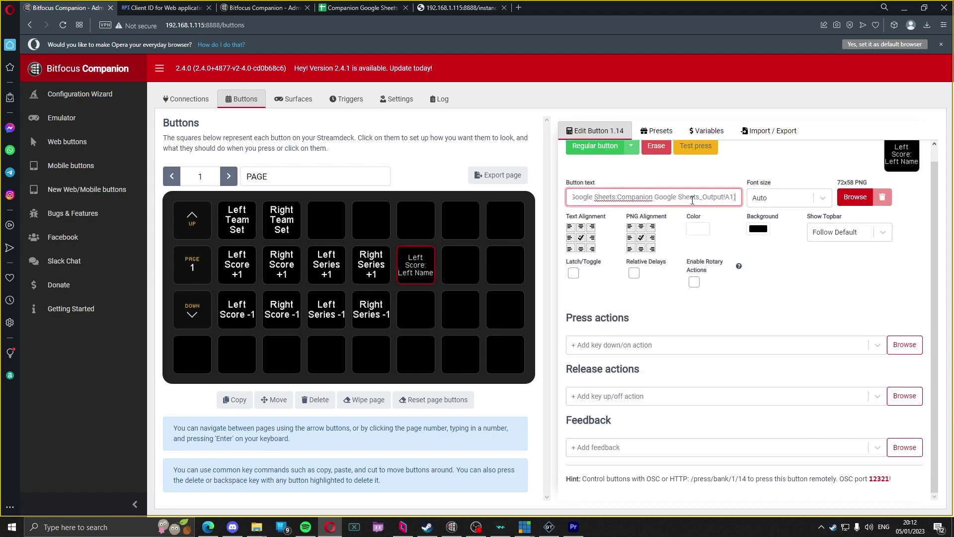
left_click_drag(733, 195, 724, 194)
type("C2")
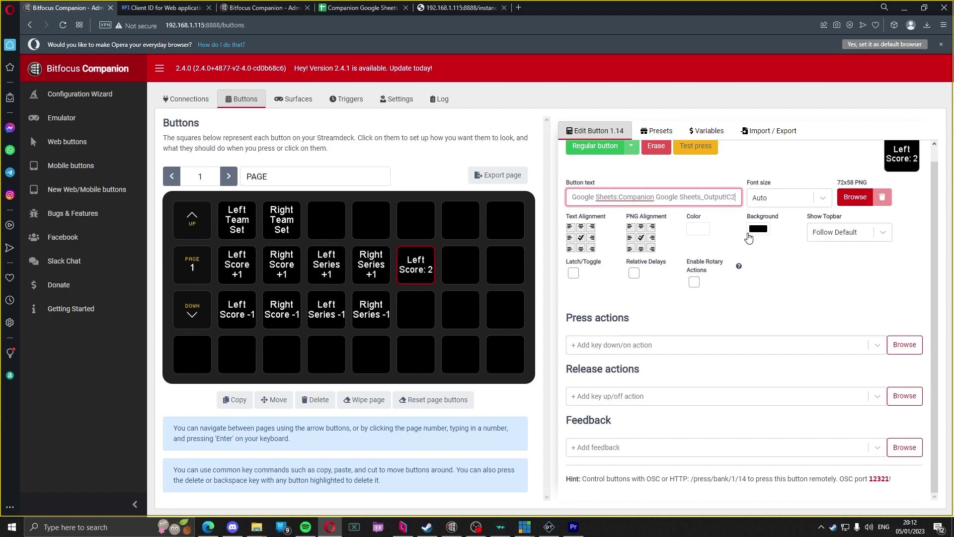
Step: Copy the Left Score button to 1.15 as 'Right Score:' reading cell D2, showing 1
left_click(426, 268)
key("ctrl+c")
left_click(455, 264)
key("ctrl+v")
left_click(614, 208)
key("Home")
key("Delete")
key("Delete")
key("Delete")
key("Delete")
type("Right")
left_click_drag(662, 217, 728, 212)
left_click(728, 211)
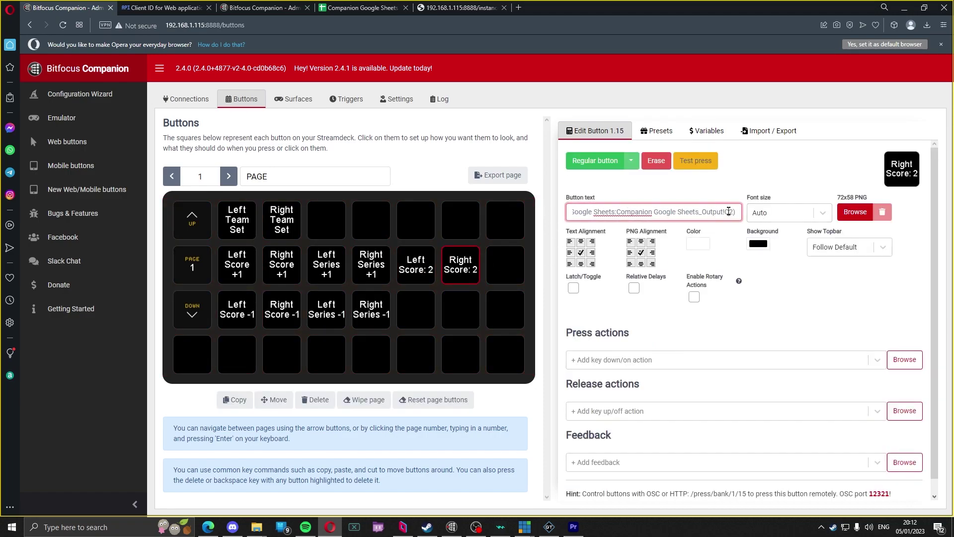
key("BackSpace")
type("D")
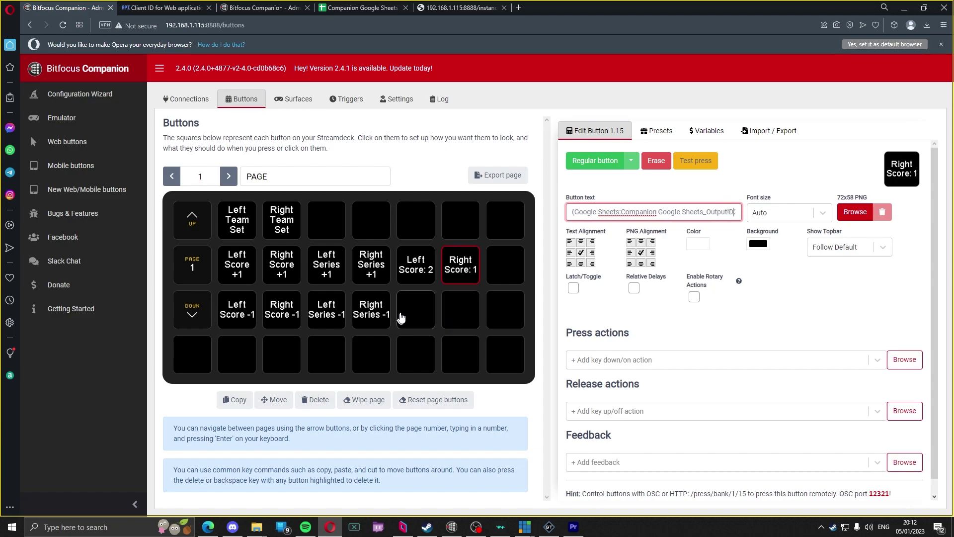
Step: Copy the Left Score button to 1.22 as 'Left Series Score:' reading Control!C2, showing 3
left_click(417, 268)
left_click(423, 324)
key("ctrl+v")
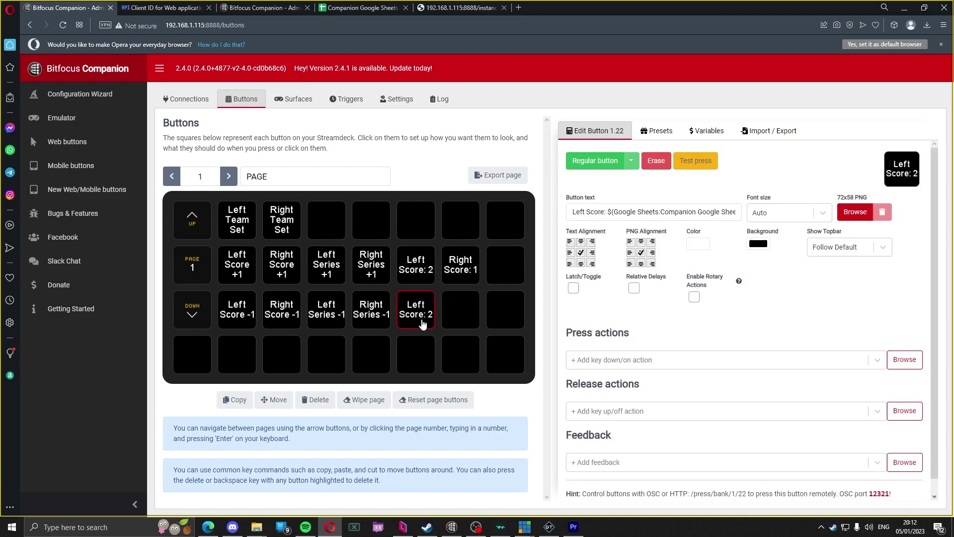
left_click(584, 212)
type("Series")
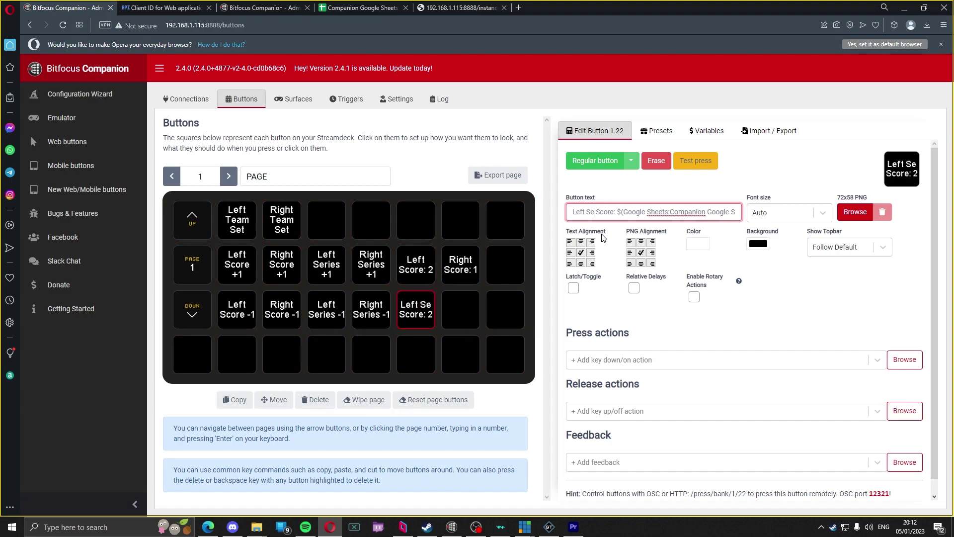
left_click_drag(696, 211, 765, 214)
type("Control!C2")
left_click(727, 212)
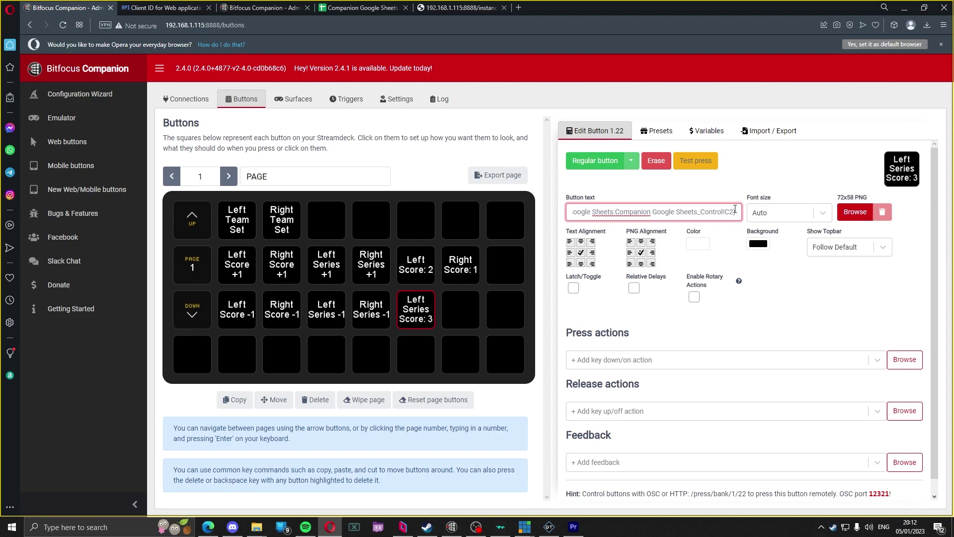
Step: Inspect the map score and series score cells on the Control sheet
left_click(363, 7)
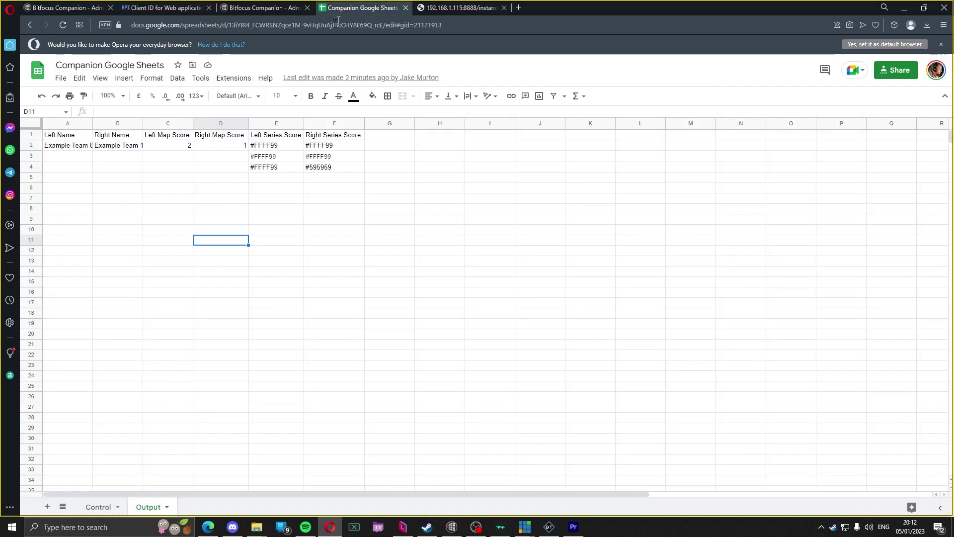
left_click(98, 507)
left_click(169, 145)
left_click(232, 145)
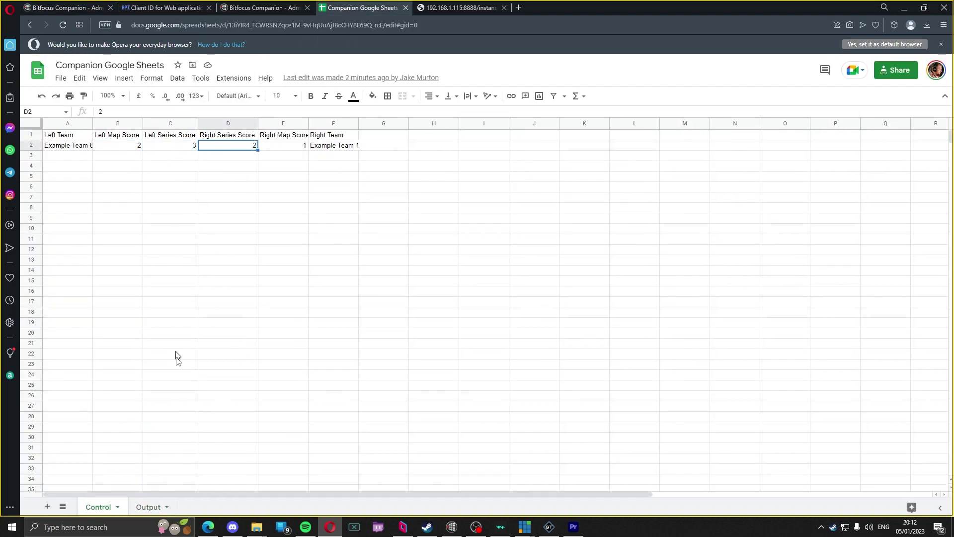
Step: Review the series score colour formulas on the Output sheet, then go back to Control
left_click(149, 508)
left_click(287, 167)
left_click(284, 156)
left_click(284, 147)
left_click(286, 156)
left_click(286, 167)
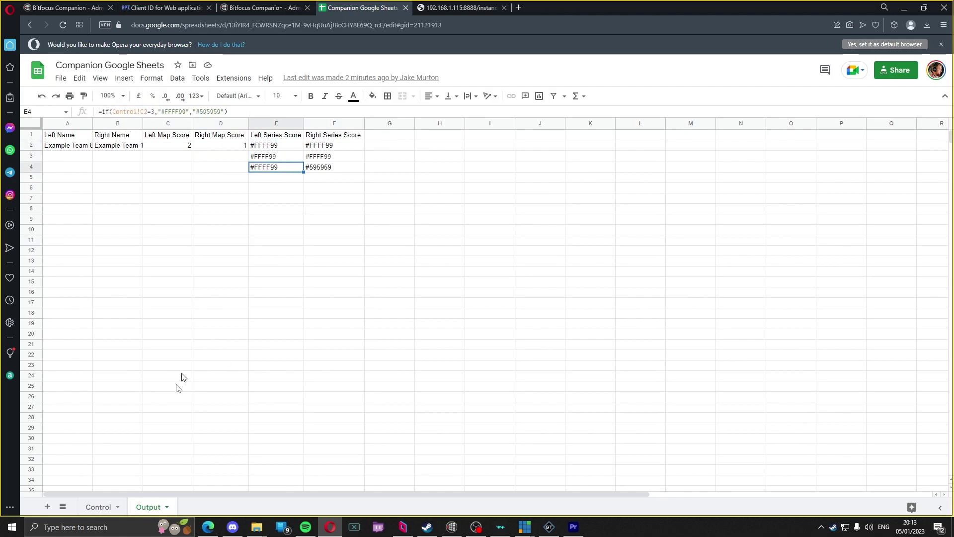
left_click(92, 507)
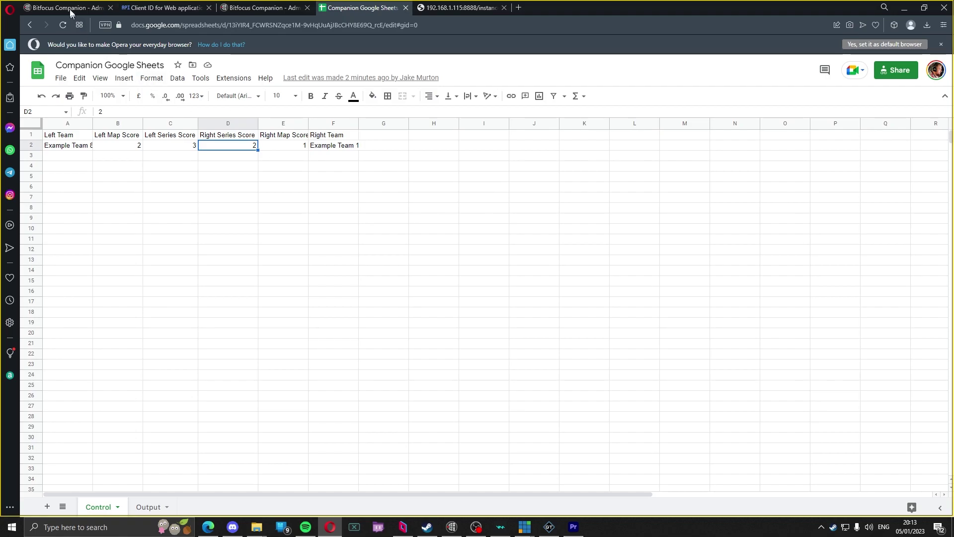
key("ctrl+Tab")
Step: Duplicate Left Series Score to 1.23 as 'Right Series Score:' reading Control!D2, then view the emulator
left_click_drag(409, 316, 461, 309)
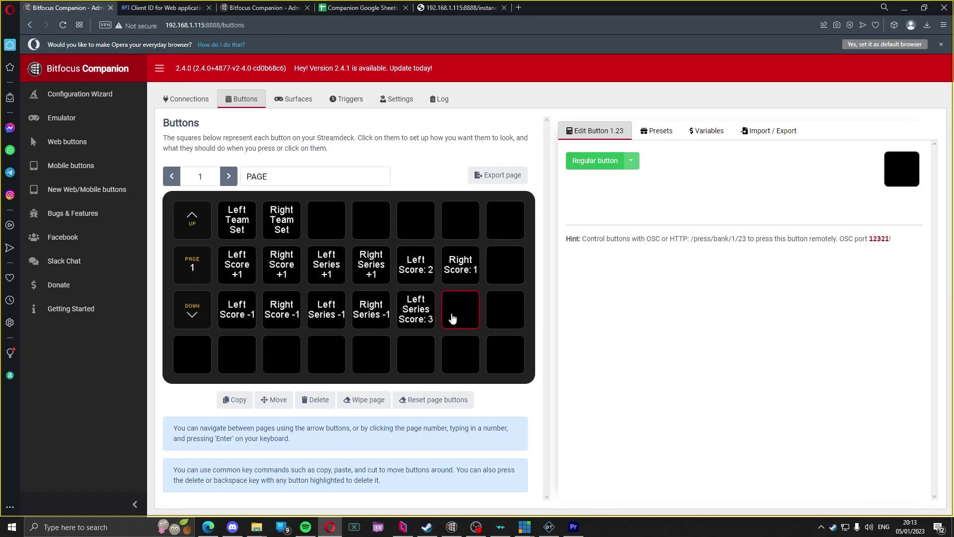
left_click_drag(586, 212, 555, 207)
type("Right")
left_click_drag(656, 213, 725, 211)
left_click(728, 212)
type("D2)")
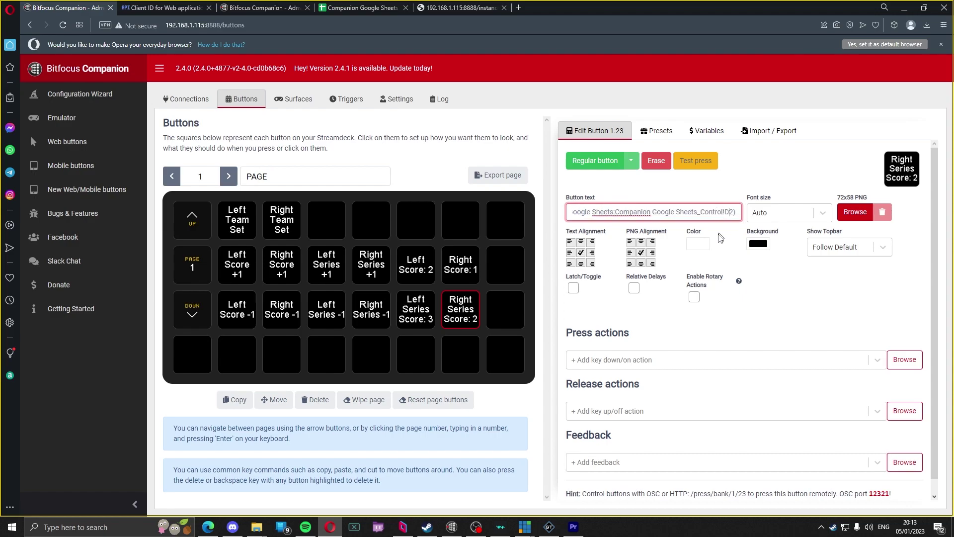
left_click(686, 296)
left_click(268, 8)
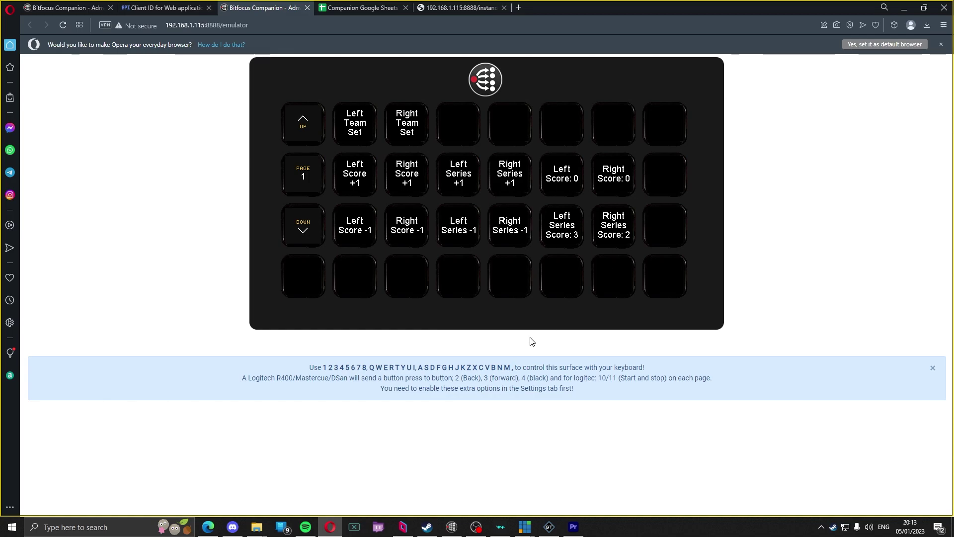
Step: Press Left Series -1 and Right Series -1 twice each so both series scores read 0
left_click(455, 232)
left_click(508, 233)
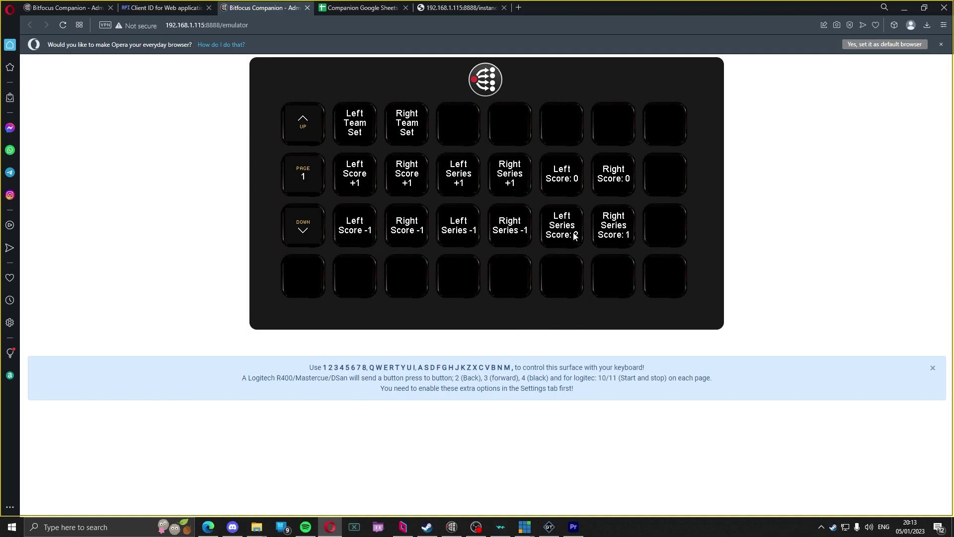
left_click(466, 233)
left_click(517, 232)
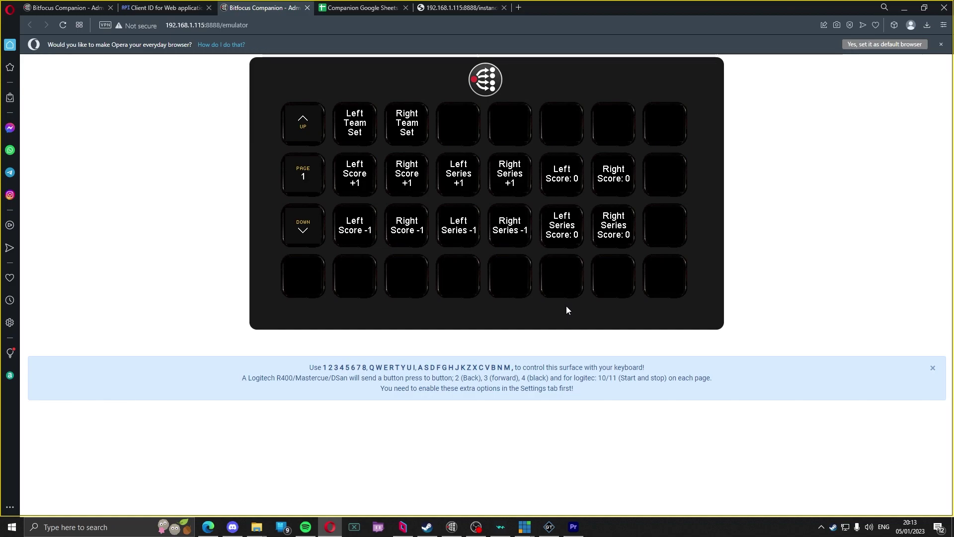
key("ctrl+Tab")
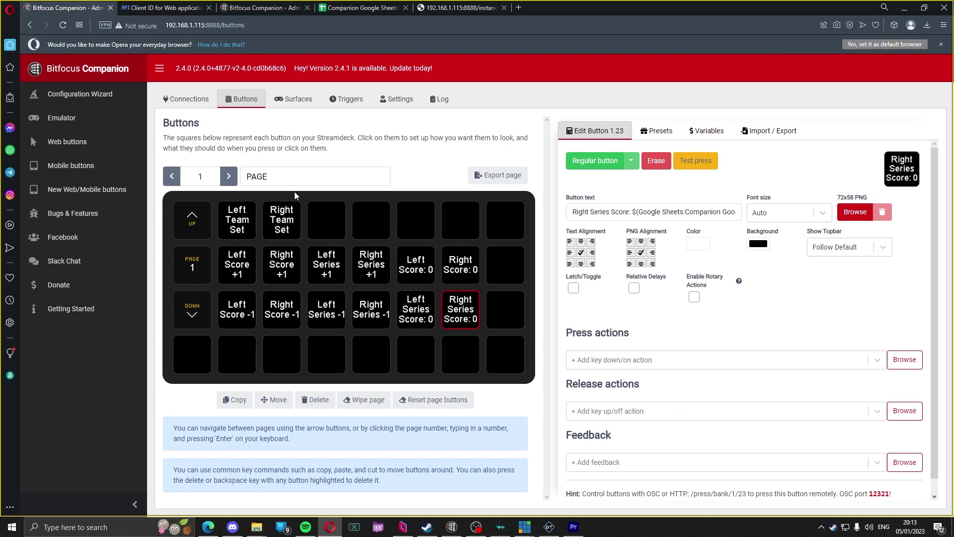